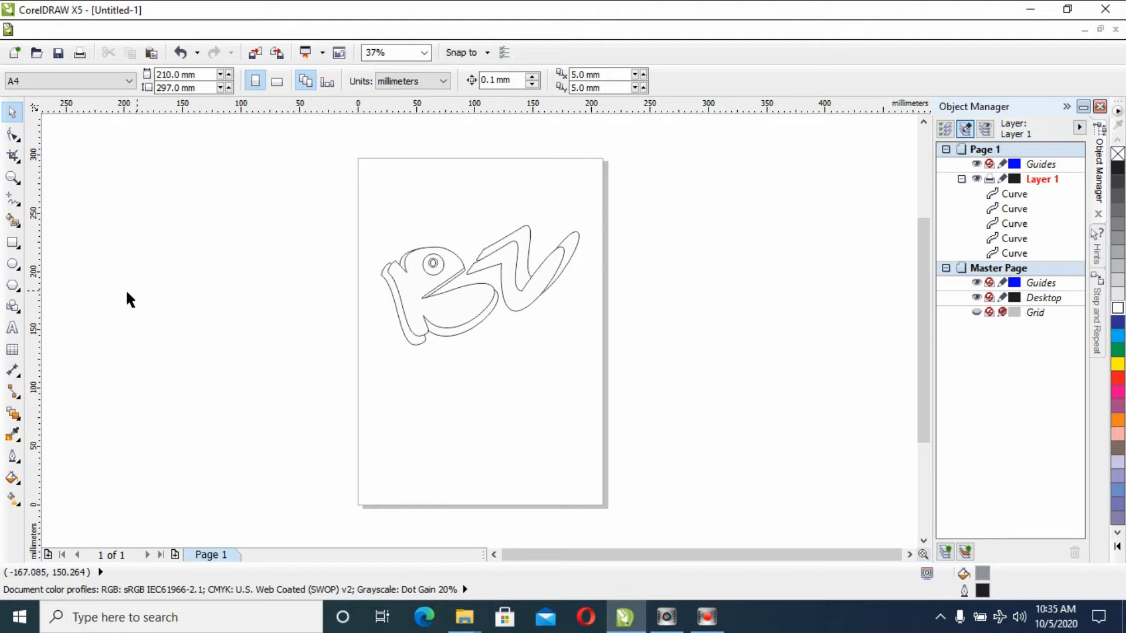
Fill the inner front B-shaped curve with uniform Black from the CMYK palette
click(8, 223)
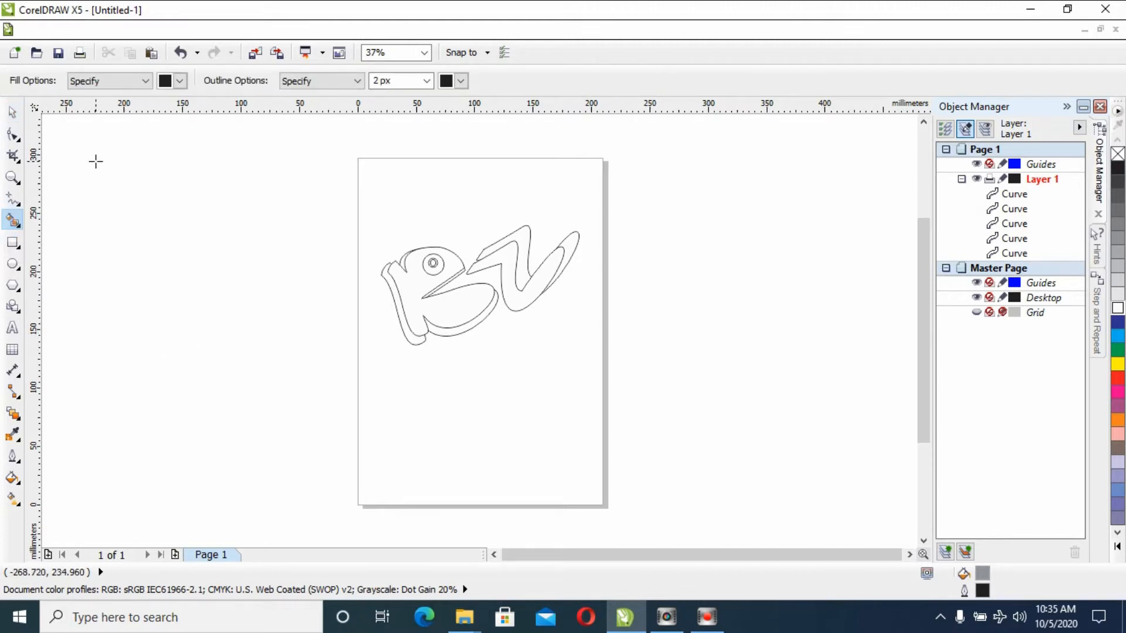
click(12, 111)
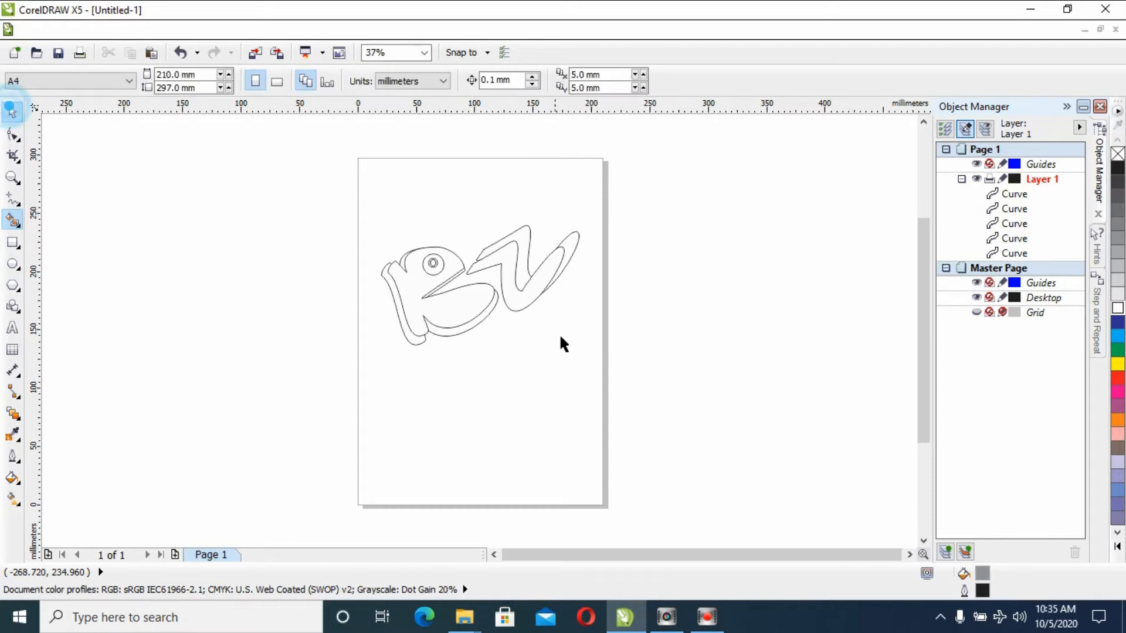
click(459, 309)
click(15, 495)
click(20, 479)
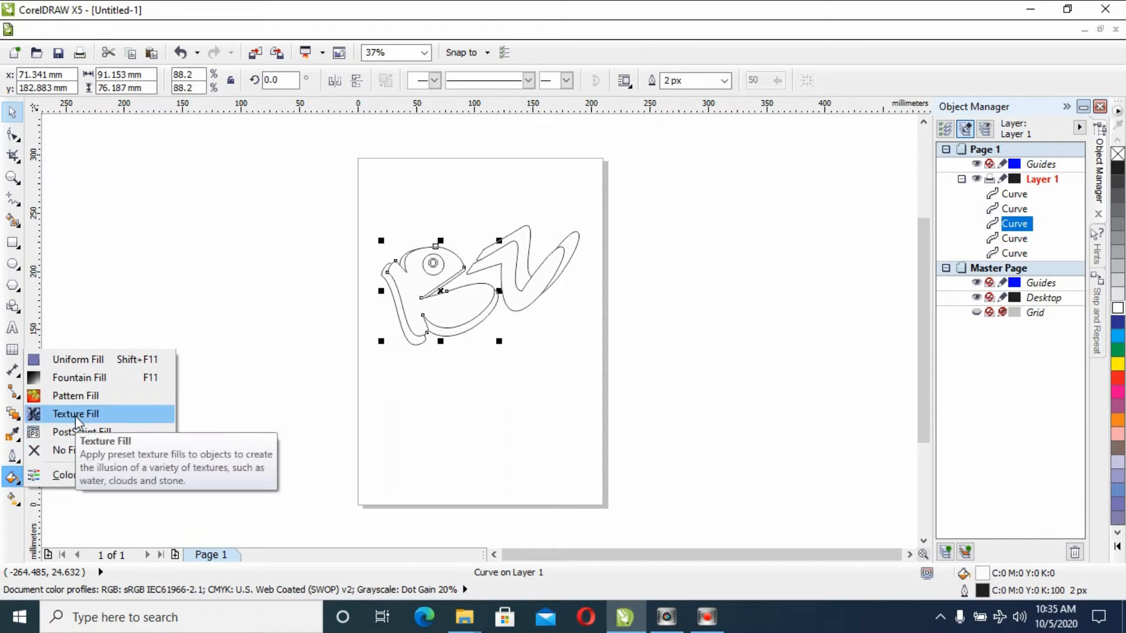
click(87, 360)
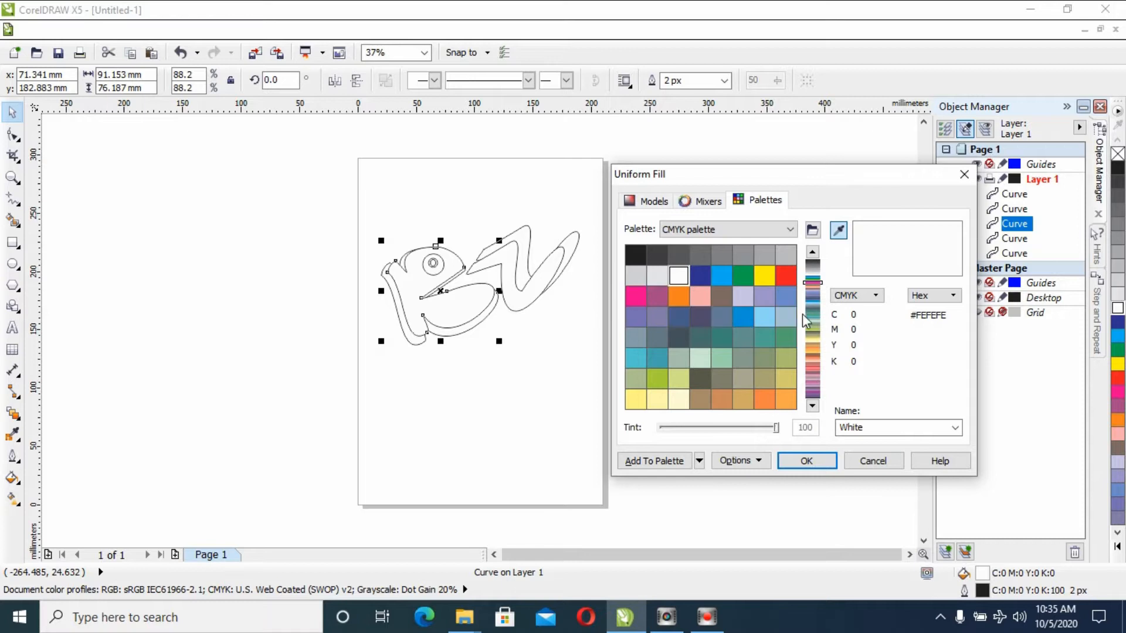
click(706, 205)
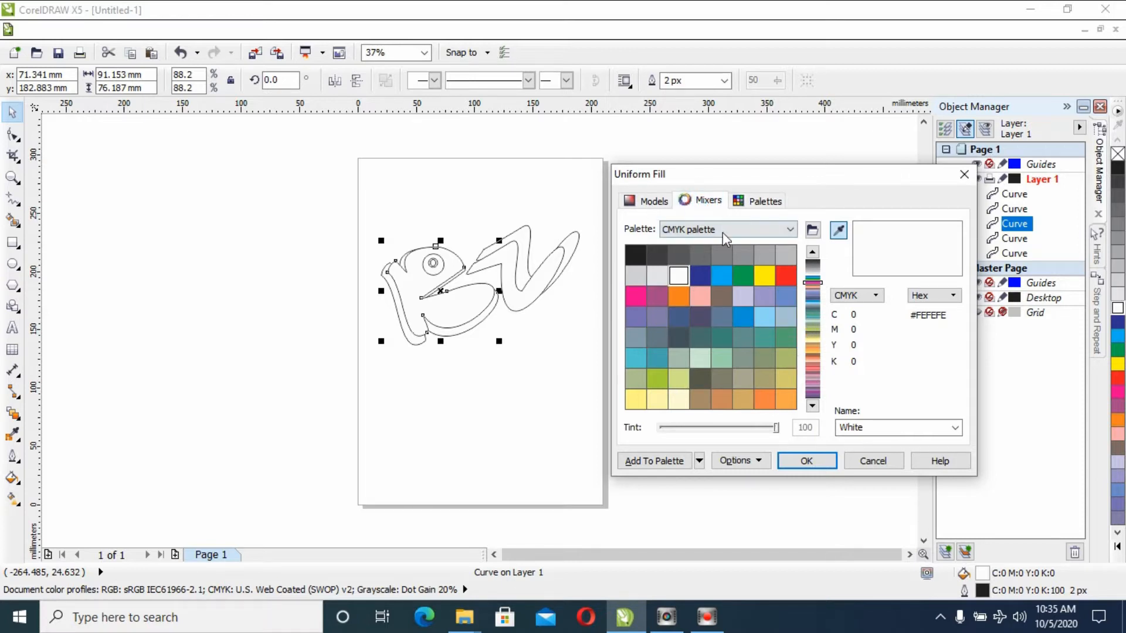
click(641, 201)
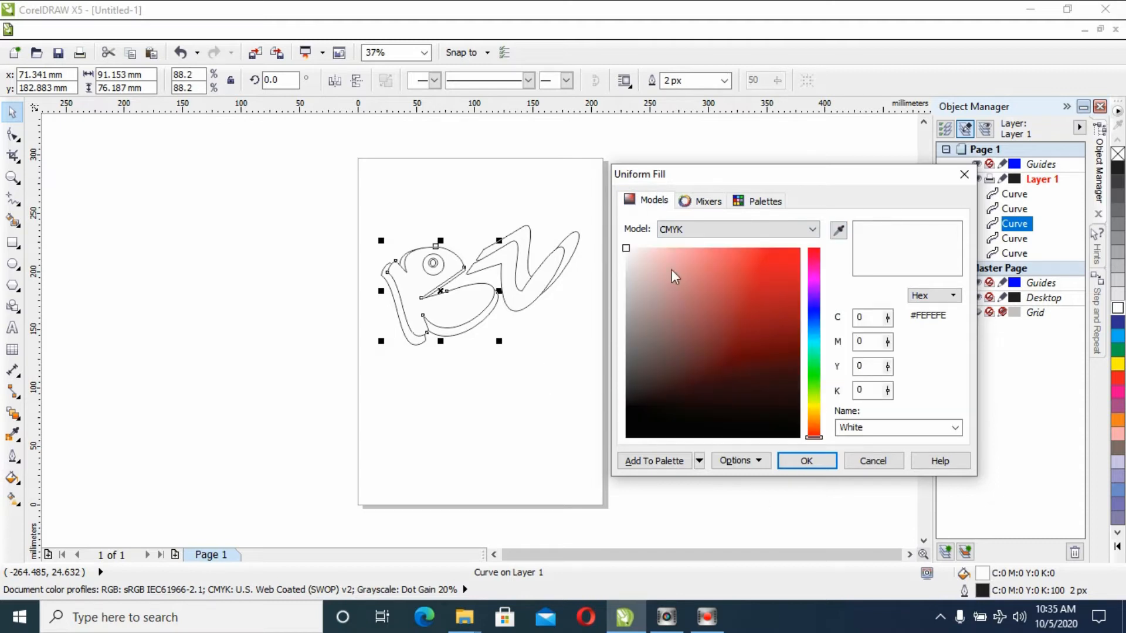
click(757, 206)
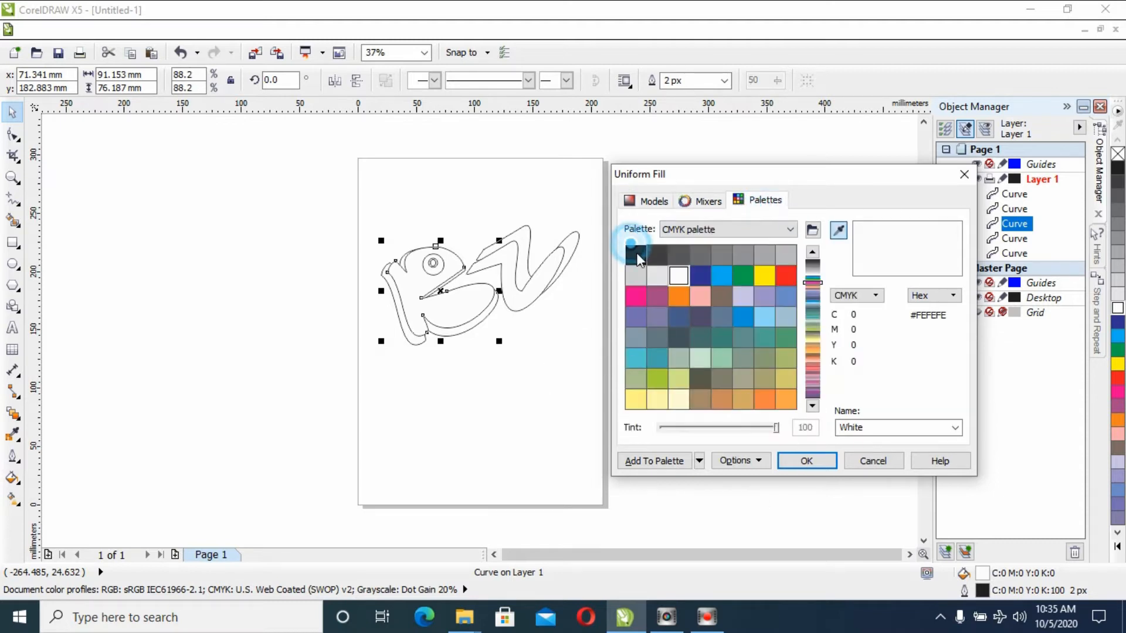
click(638, 260)
click(820, 460)
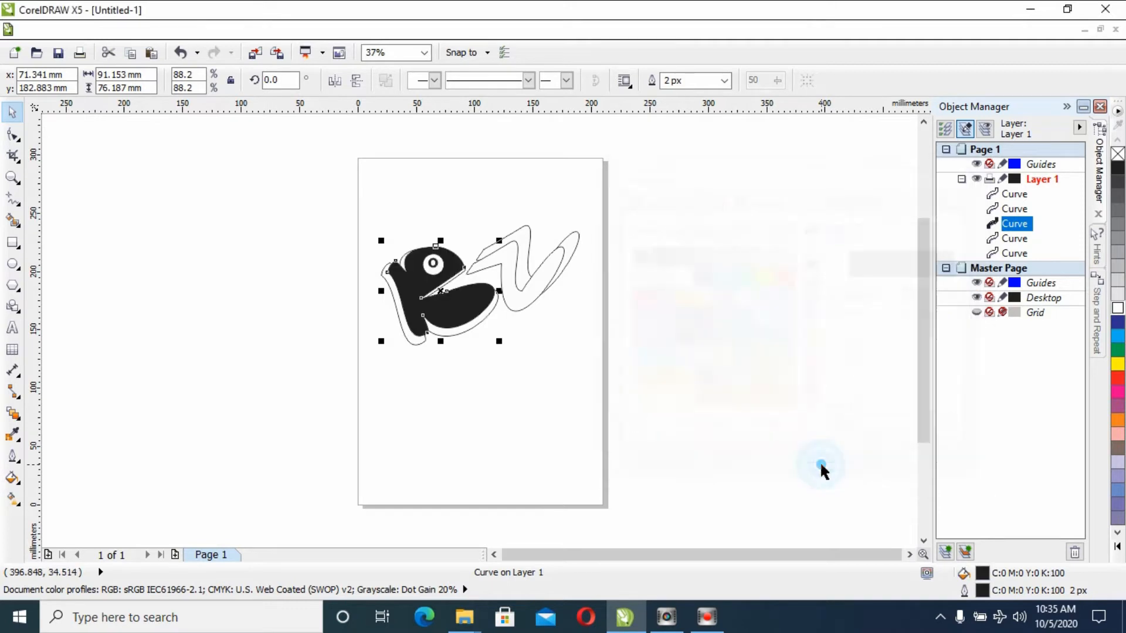
Select the unfilled offset B-shaped curve behind the black B
click(322, 401)
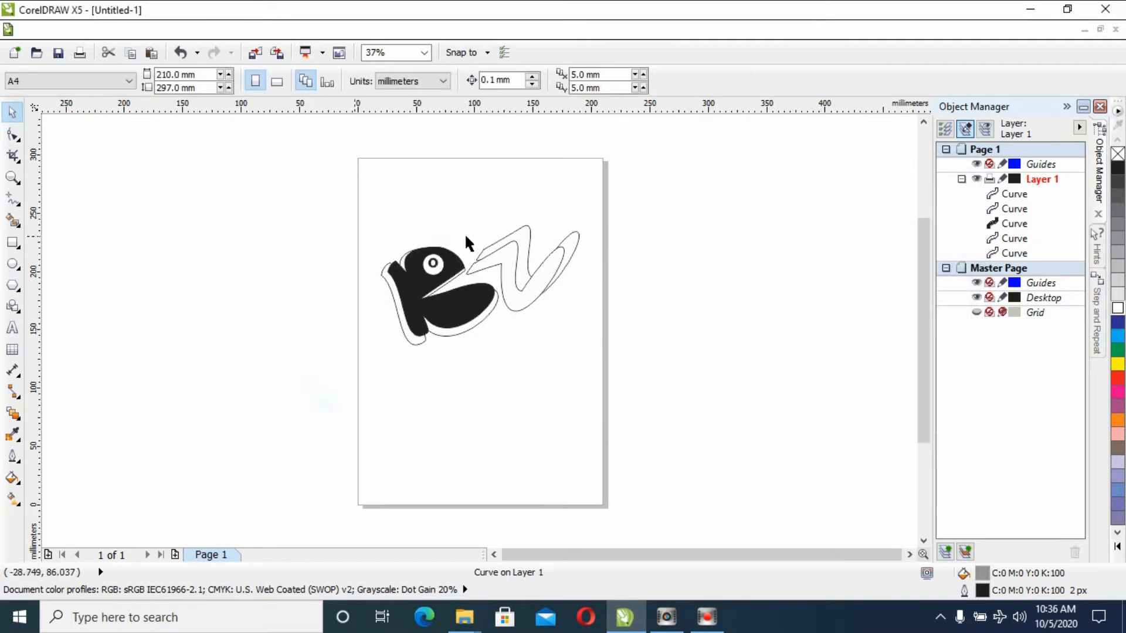
click(457, 326)
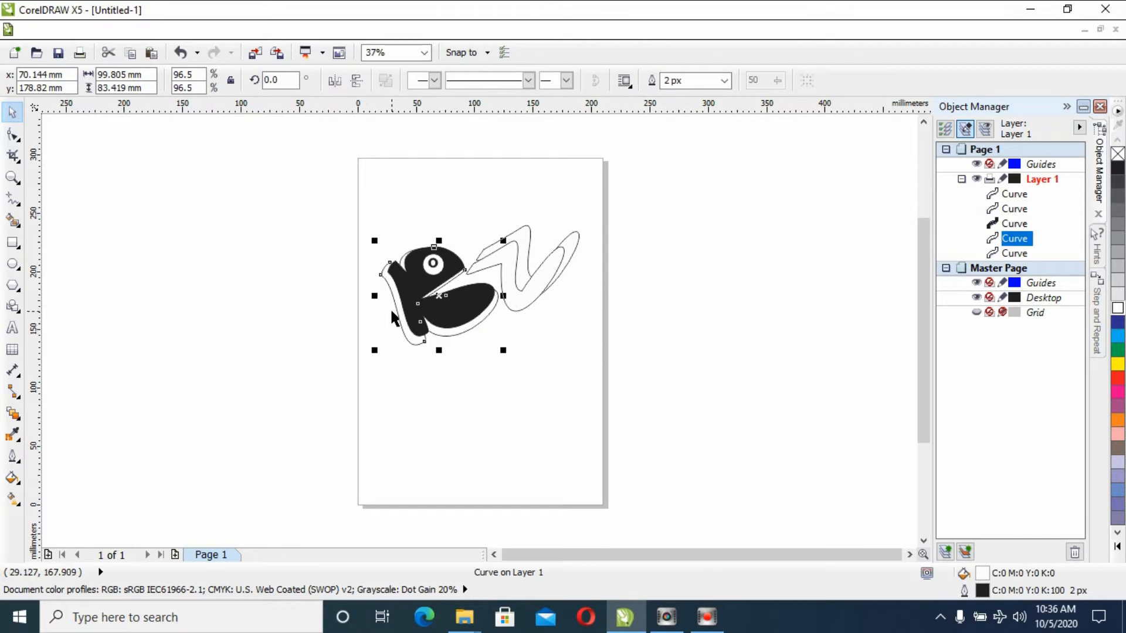
click(12, 478)
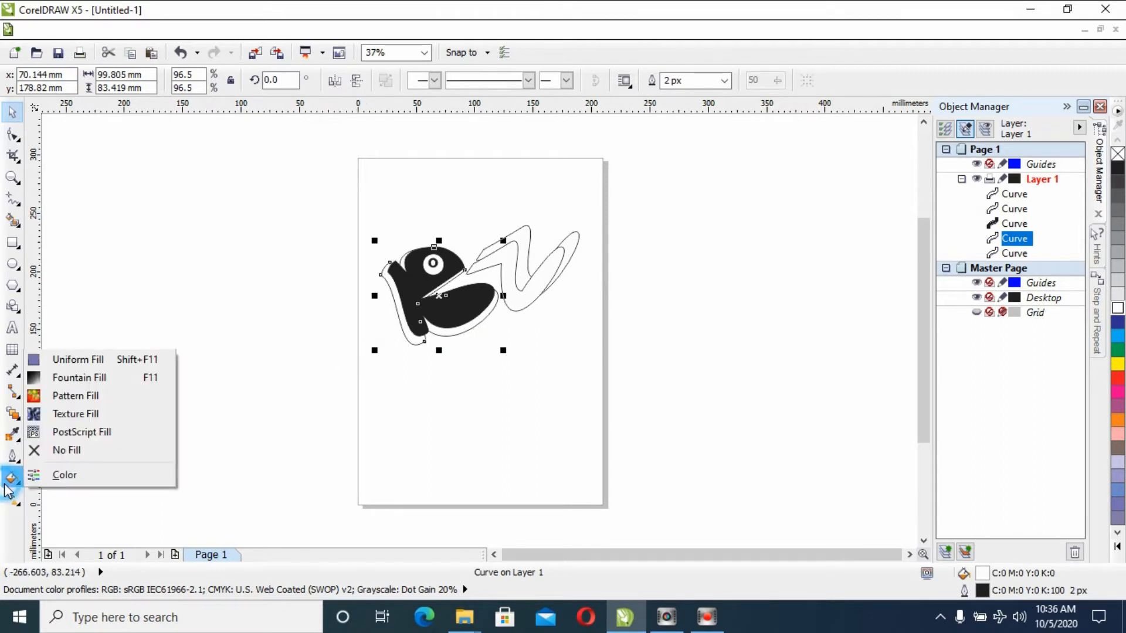
click(88, 377)
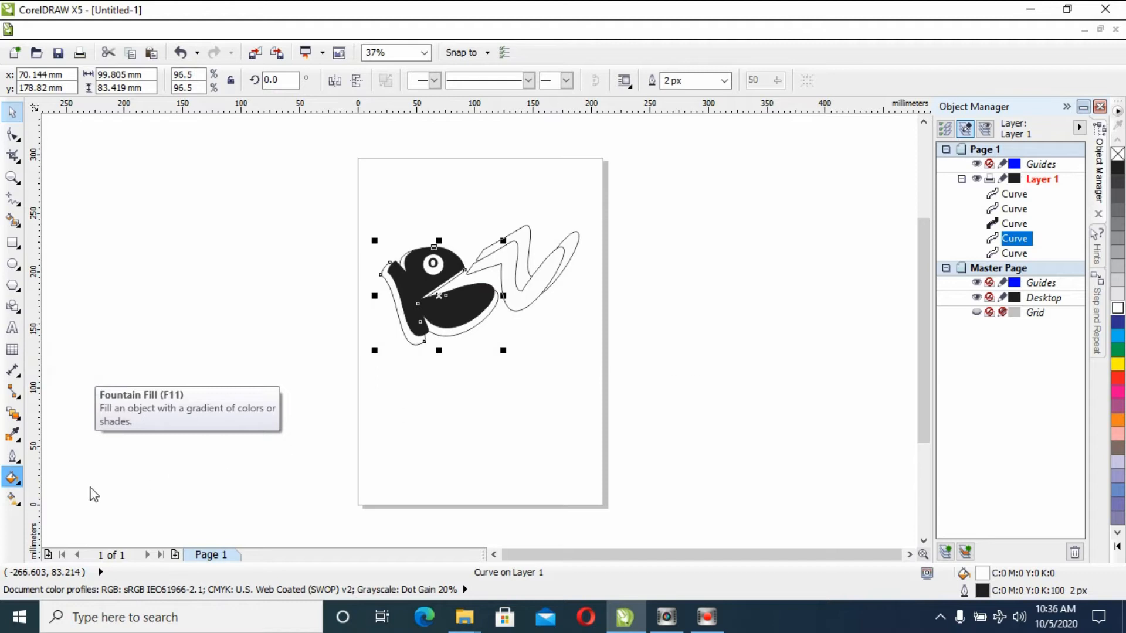
click(630, 441)
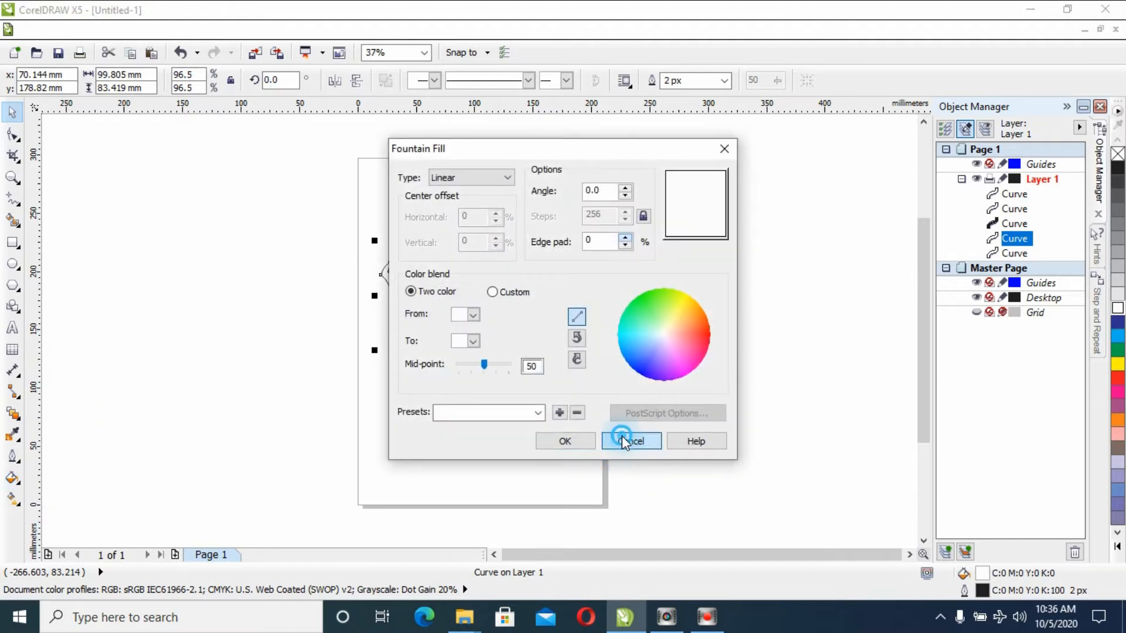
Apply a uniform fill of 50% Black from the CMYK palette to the offset curve behind the B
click(12, 478)
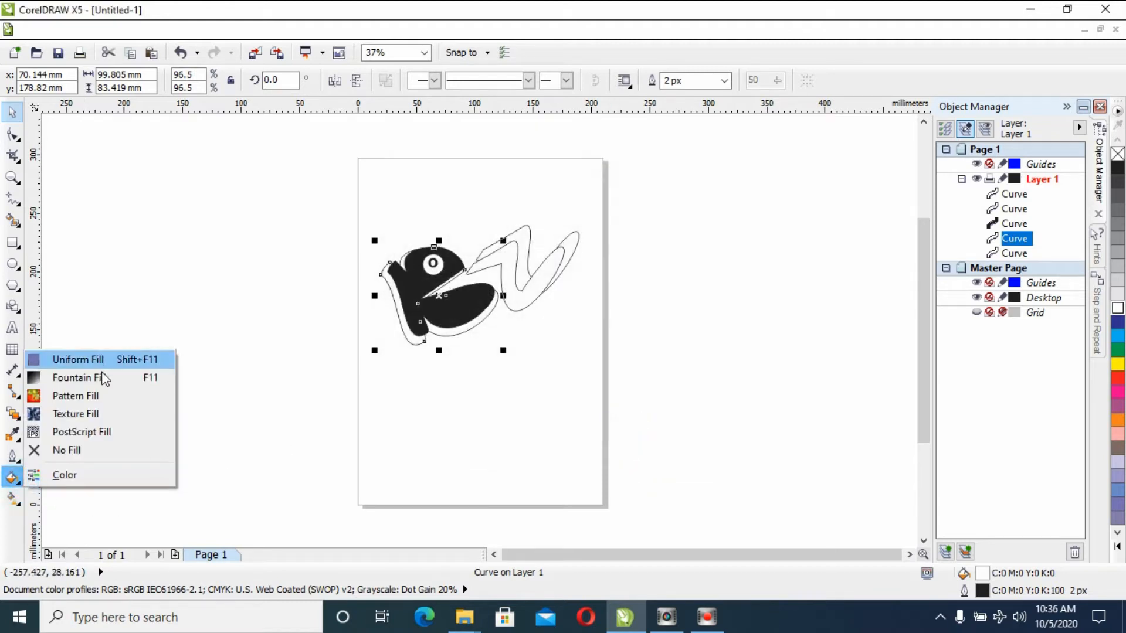
click(136, 359)
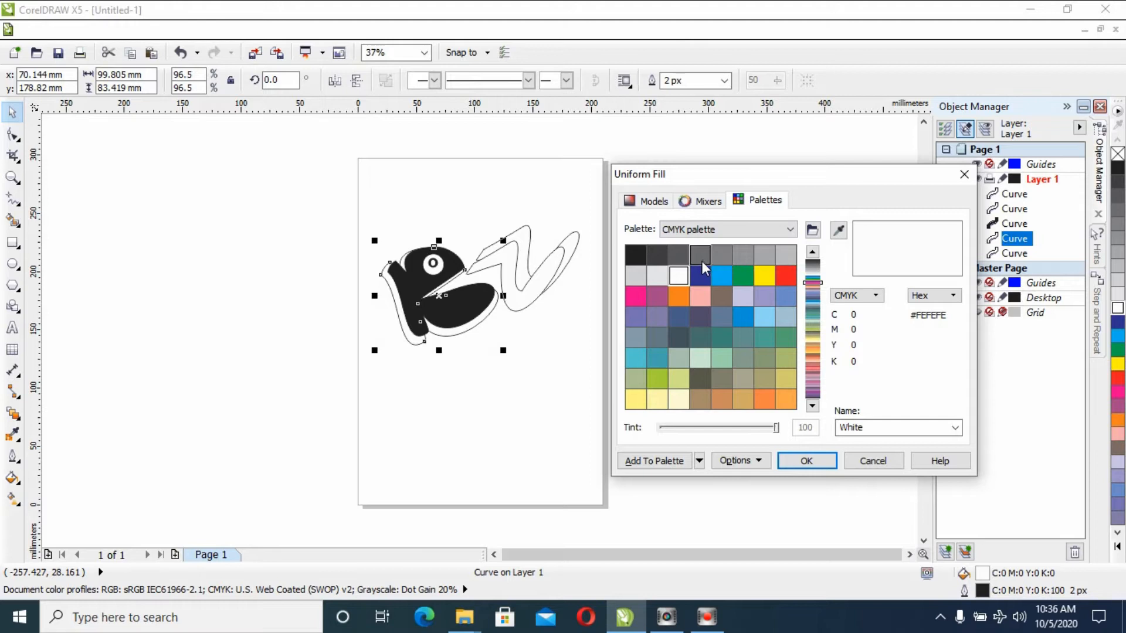
click(733, 251)
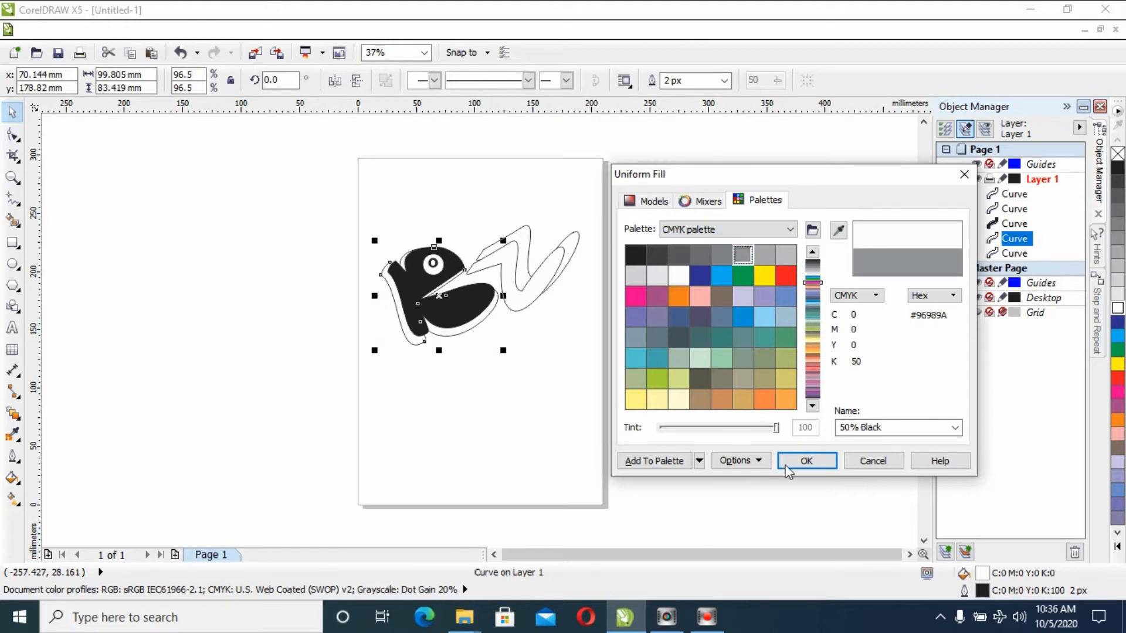
click(785, 462)
click(508, 394)
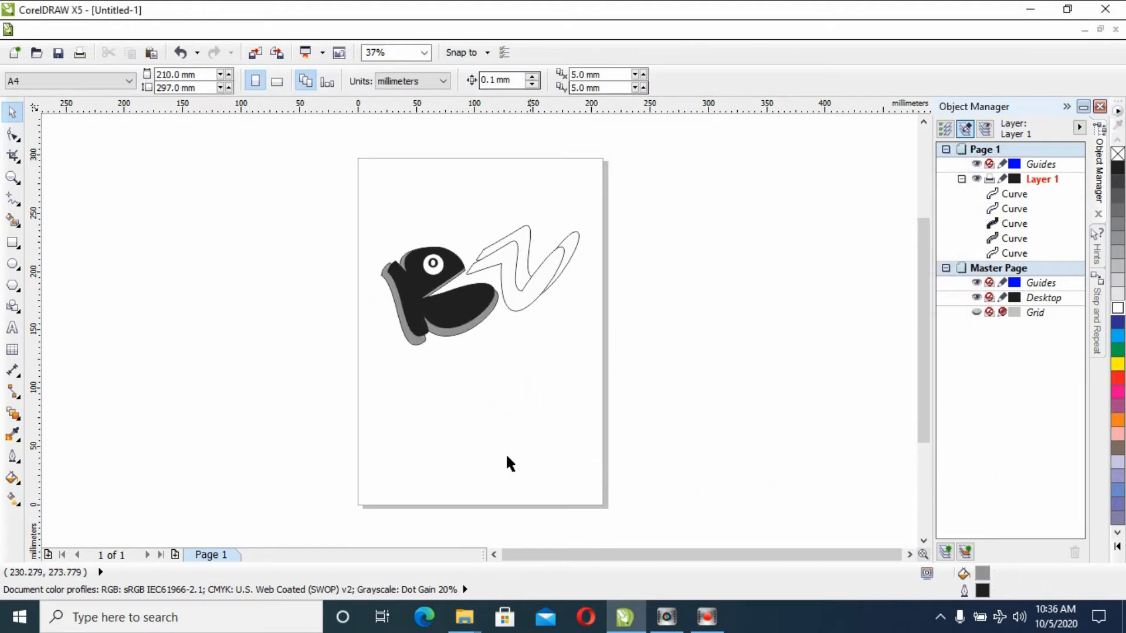
Fill the front zigzag letter curve beside the B with uniform Black from the CMYK palette
click(522, 290)
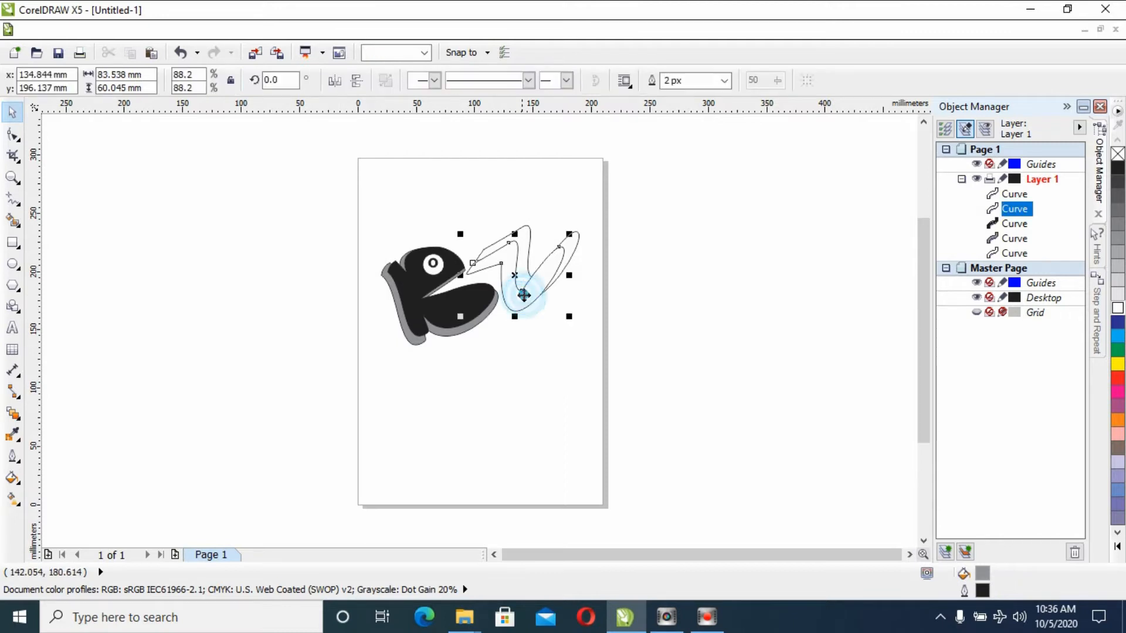
click(13, 478)
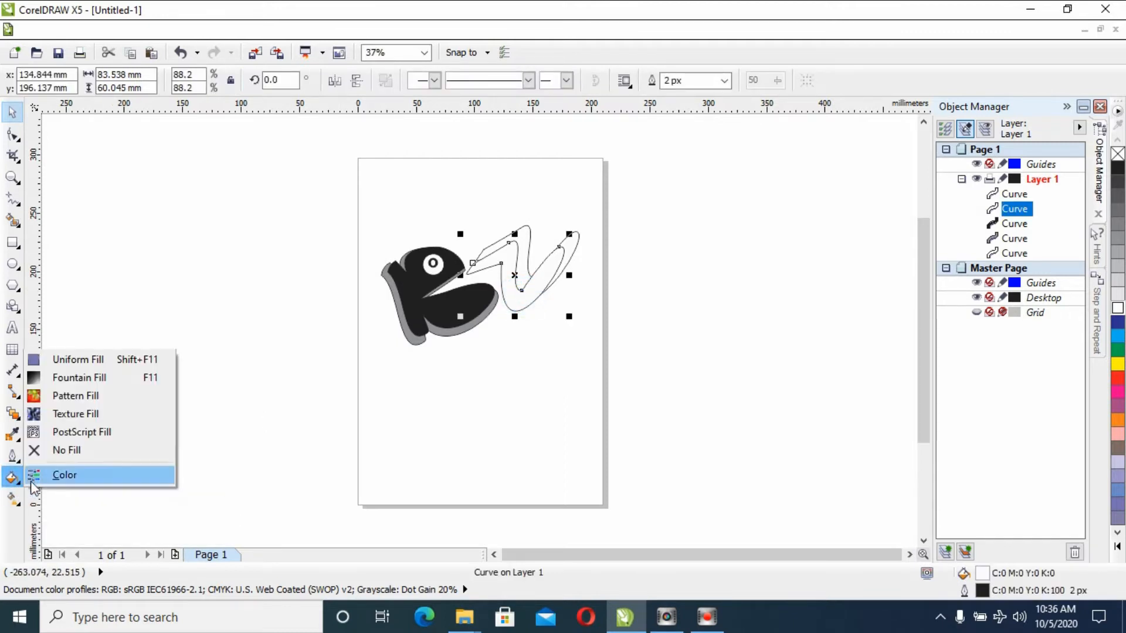
click(83, 361)
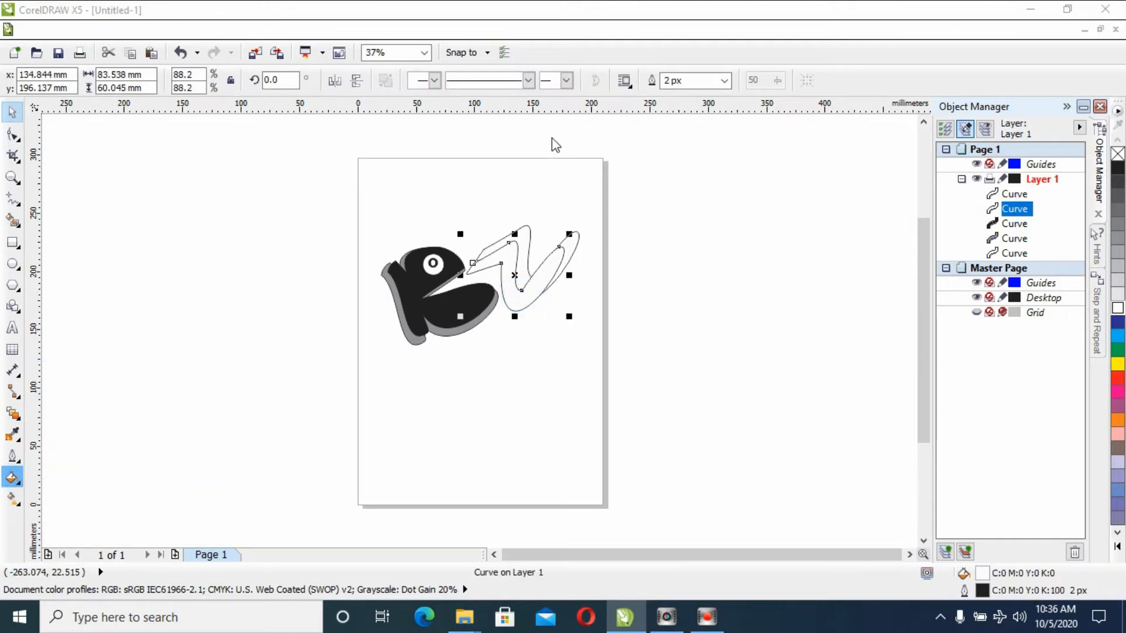
click(634, 254)
click(800, 461)
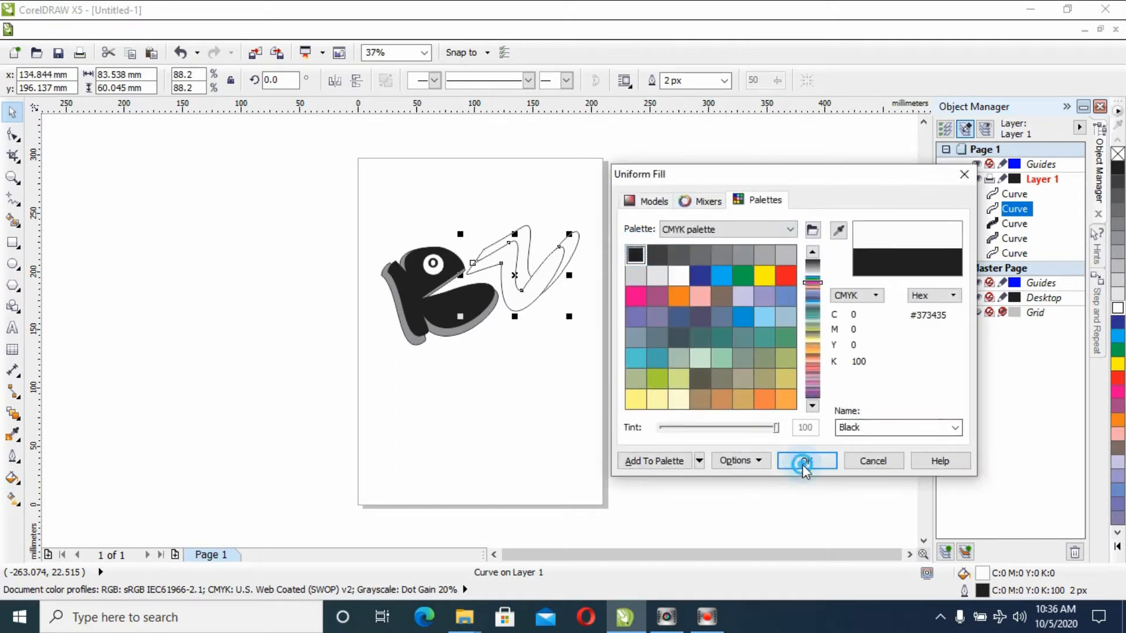
Select the unfilled offset curve behind the black zigzag letter
click(701, 314)
click(578, 233)
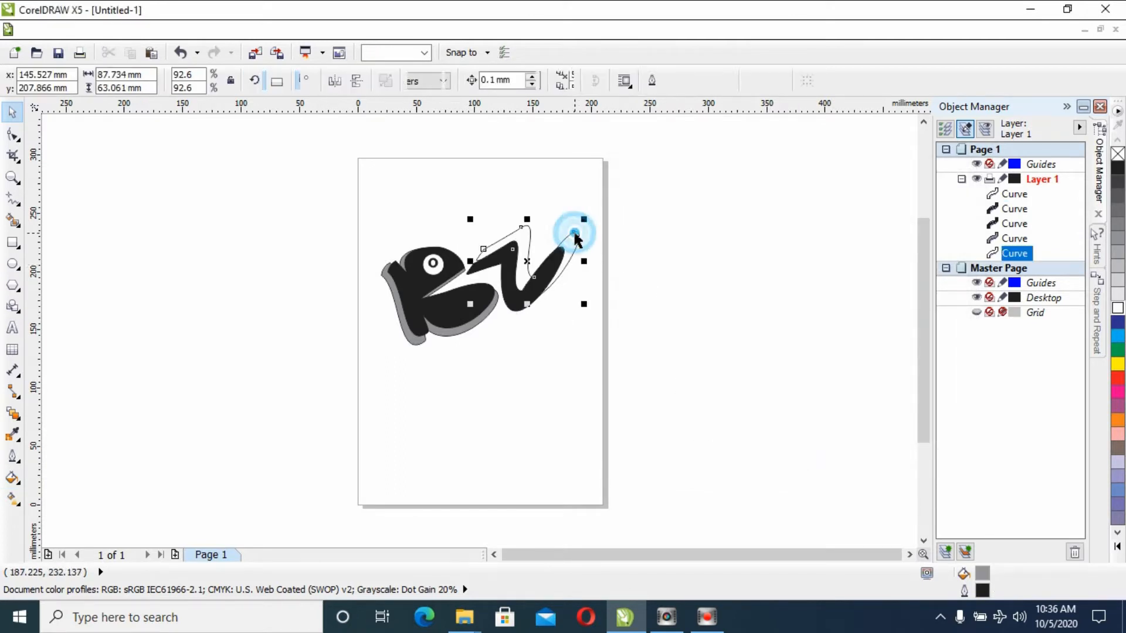
click(12, 480)
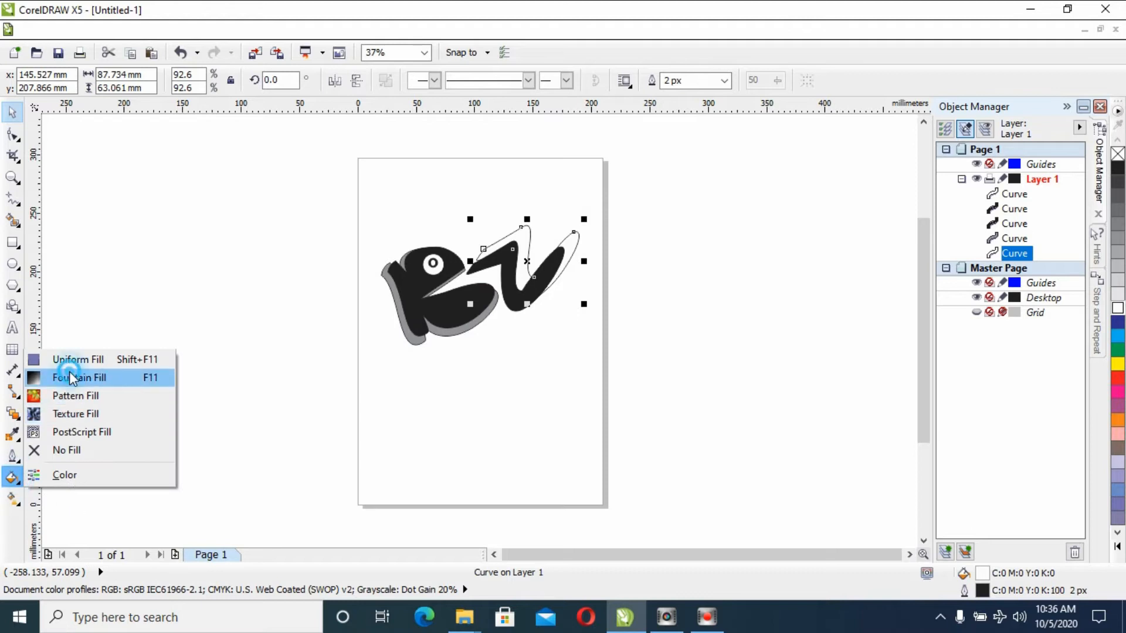
click(71, 377)
click(628, 440)
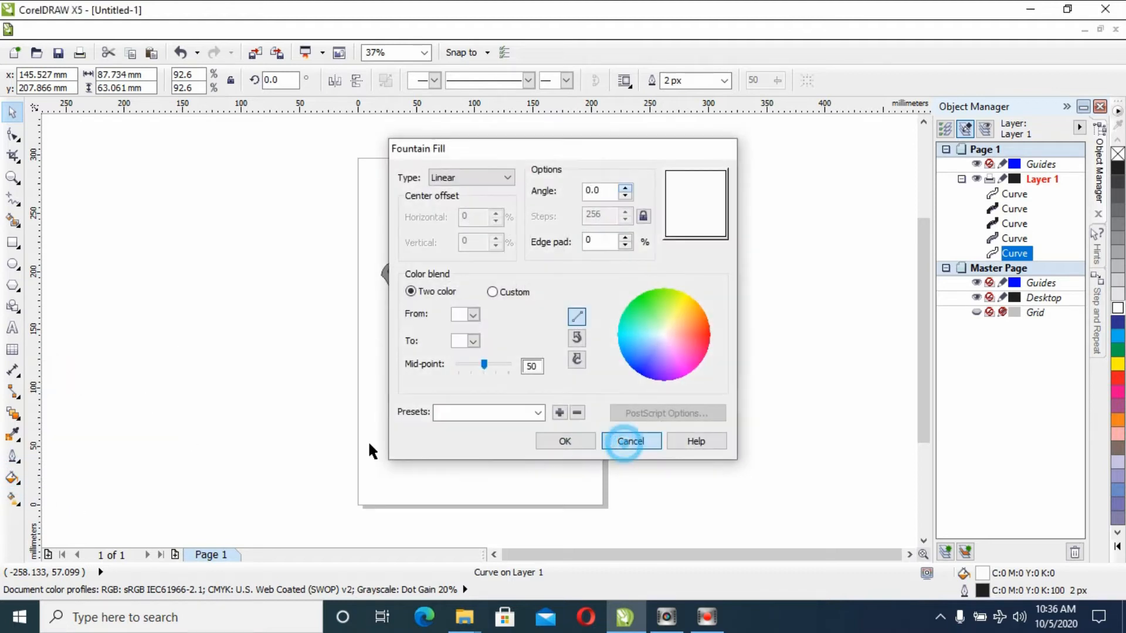
Apply a uniform grey fill with K 60 from the CMYK palette to the offset curve behind the zigzag letter
click(13, 477)
click(78, 359)
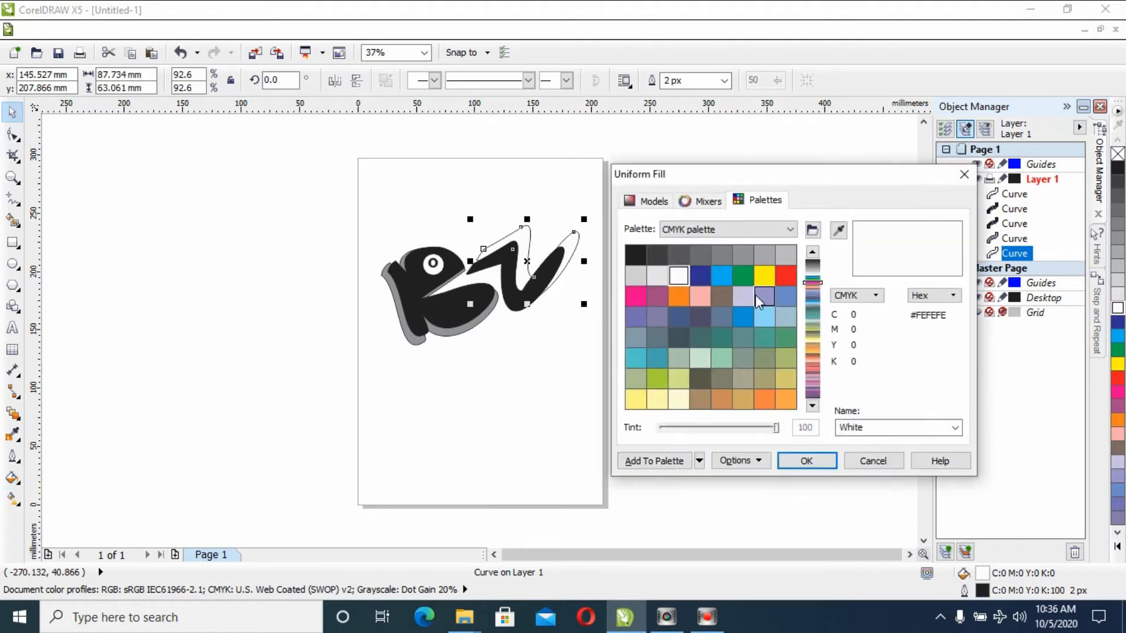
click(724, 257)
click(805, 461)
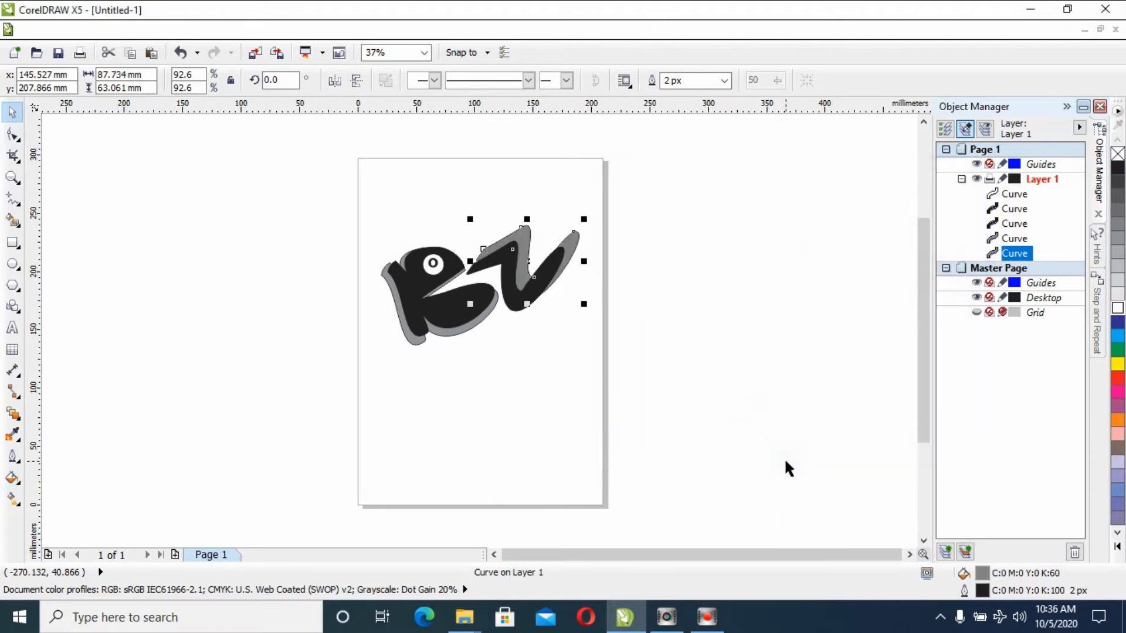
click(358, 245)
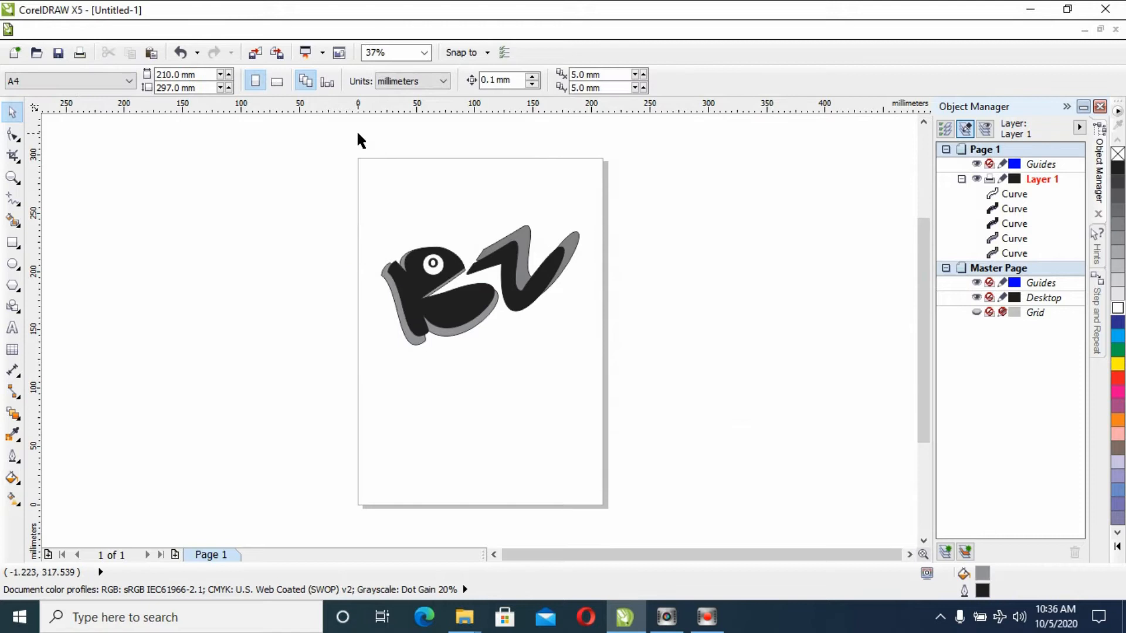
Set the outline of all five logo curves to None
drag(347, 168, 640, 384)
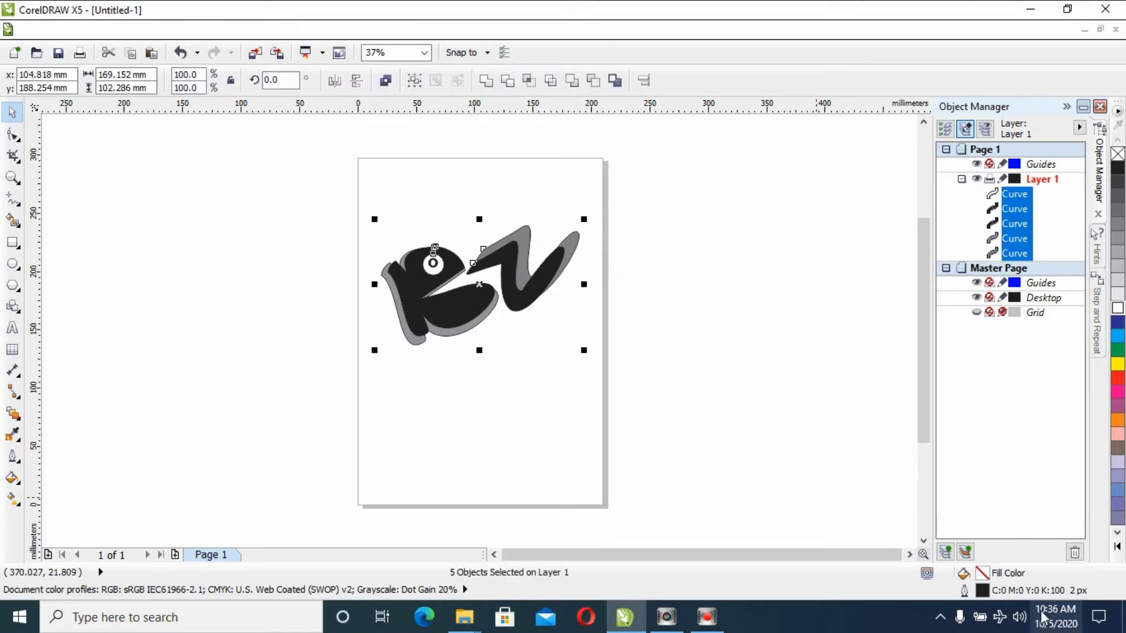
double_click(981, 590)
click(472, 215)
scroll(448, 258, up, 1)
click(433, 231)
click(547, 443)
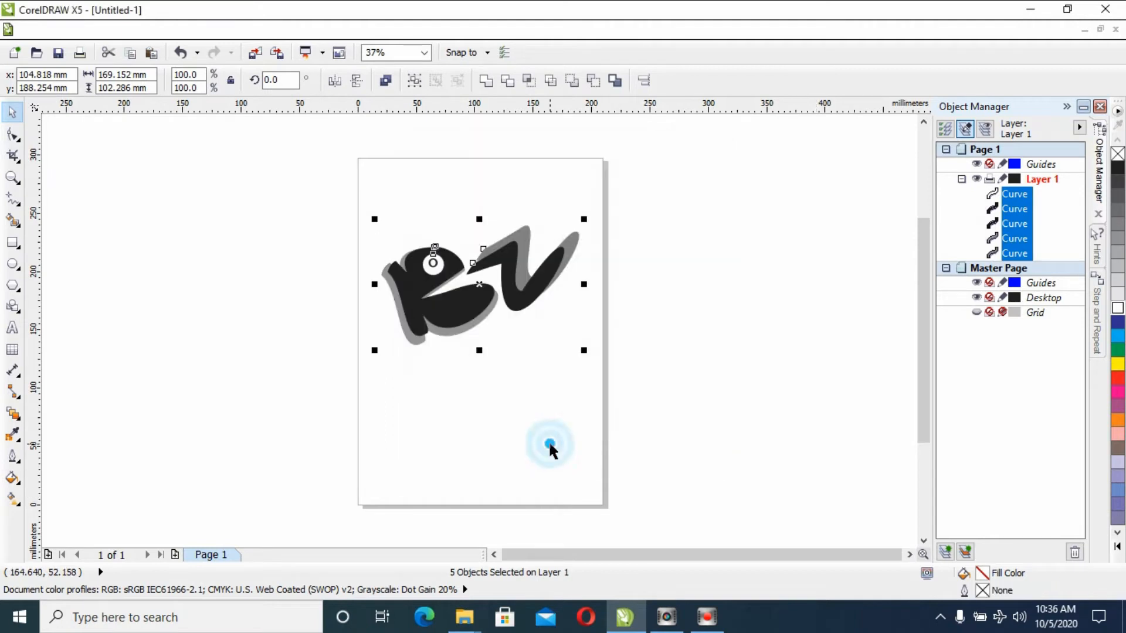
click(459, 412)
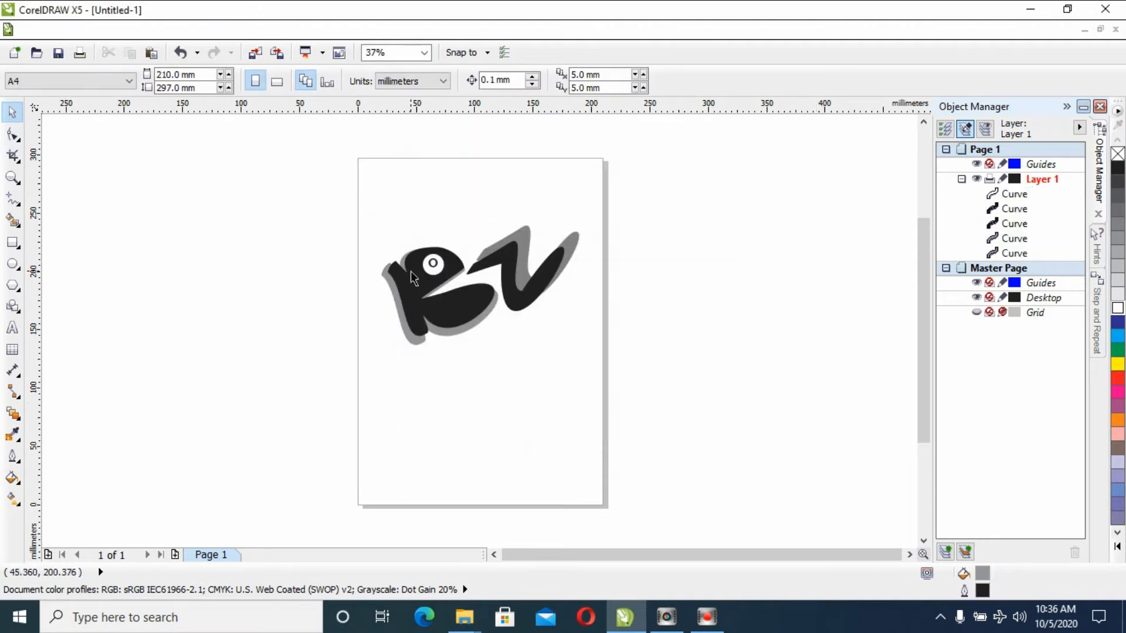
Apply a two-color linear fountain fill from black to white to the front B curve
click(424, 52)
click(386, 166)
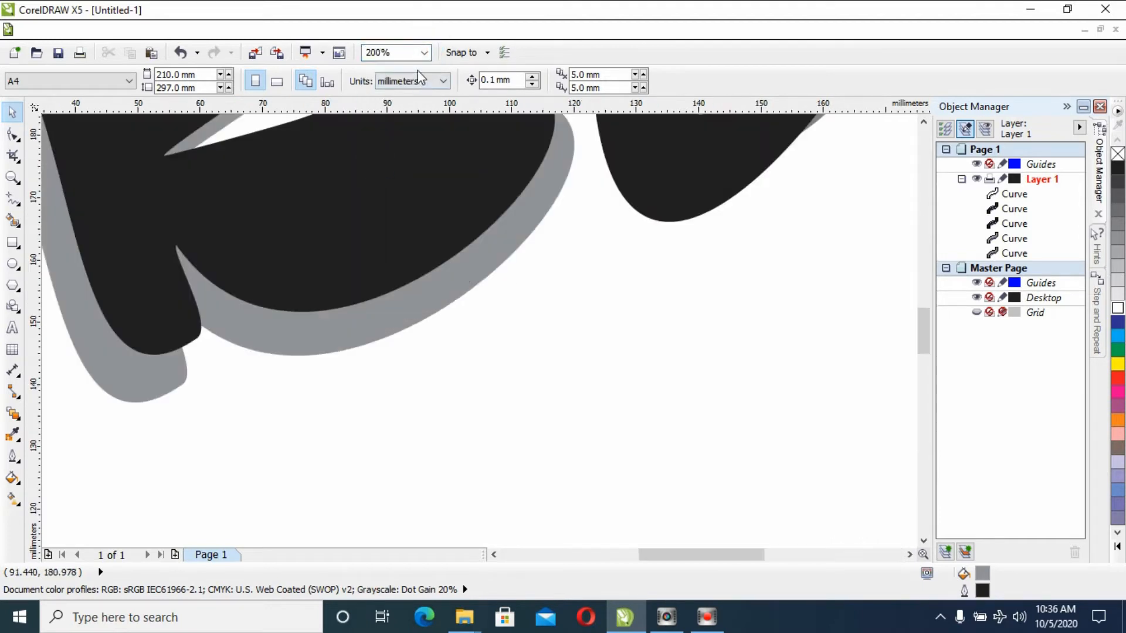
click(424, 52)
click(385, 132)
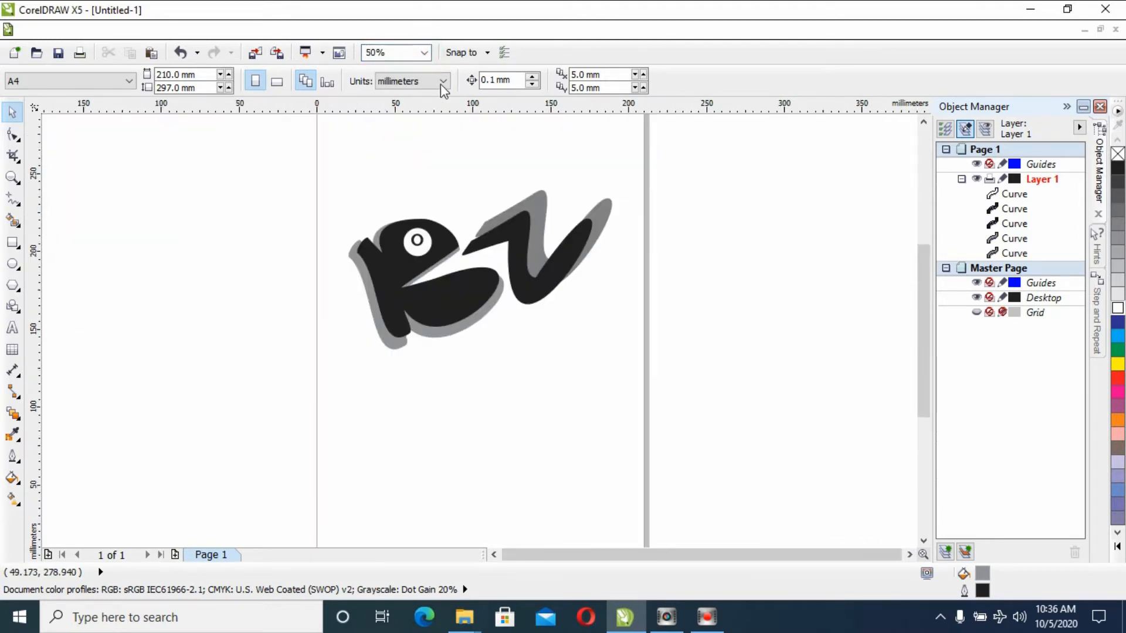
click(424, 52)
click(380, 68)
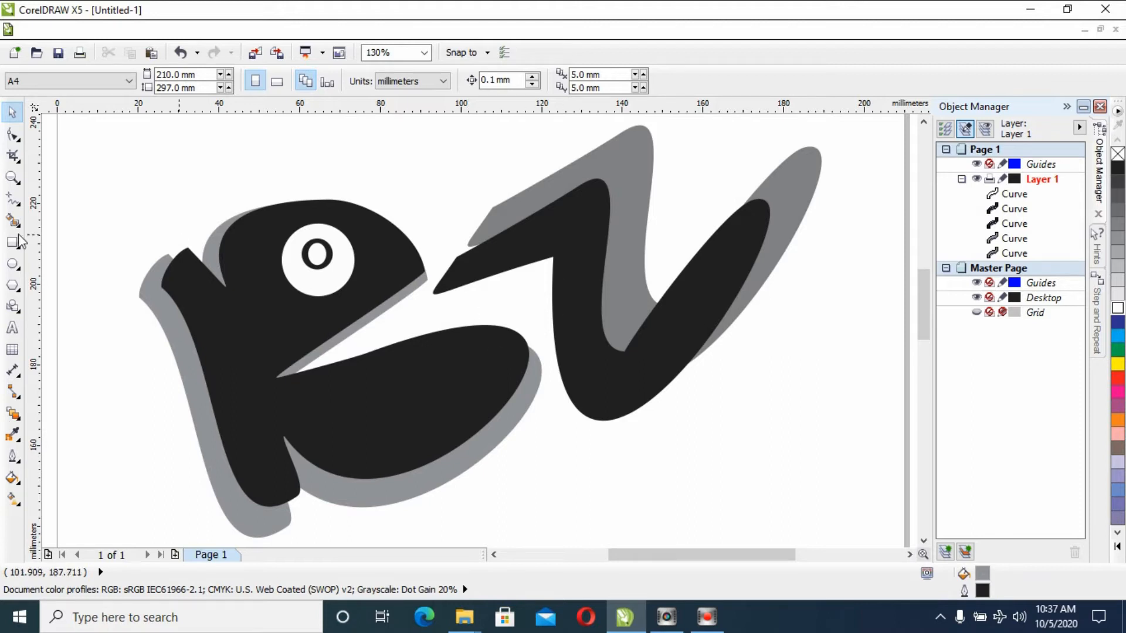
click(398, 247)
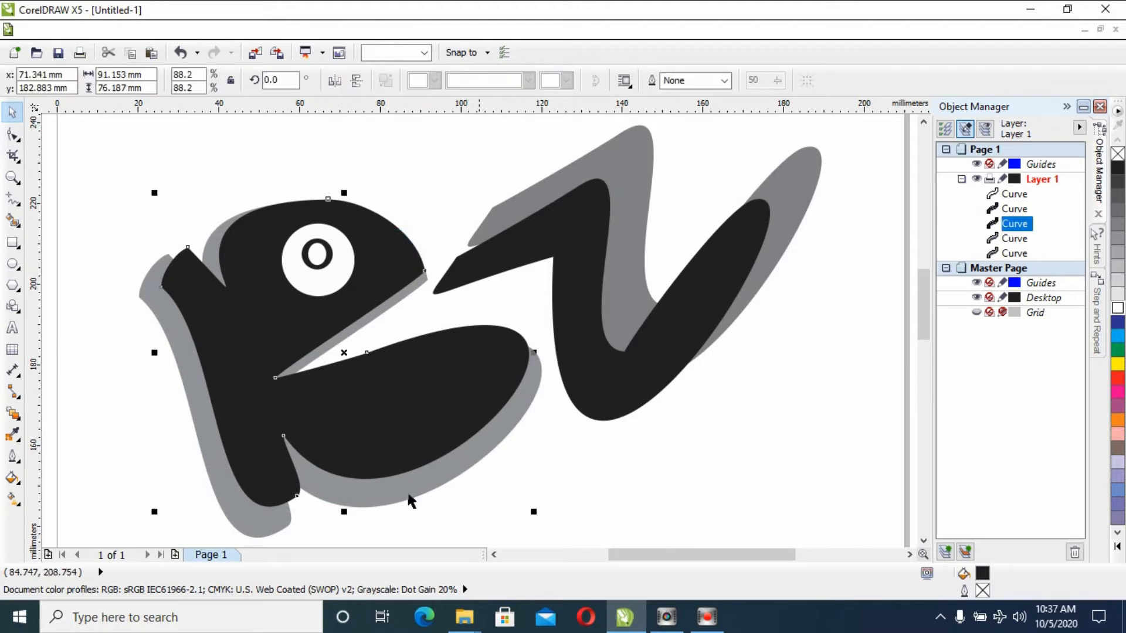
click(16, 481)
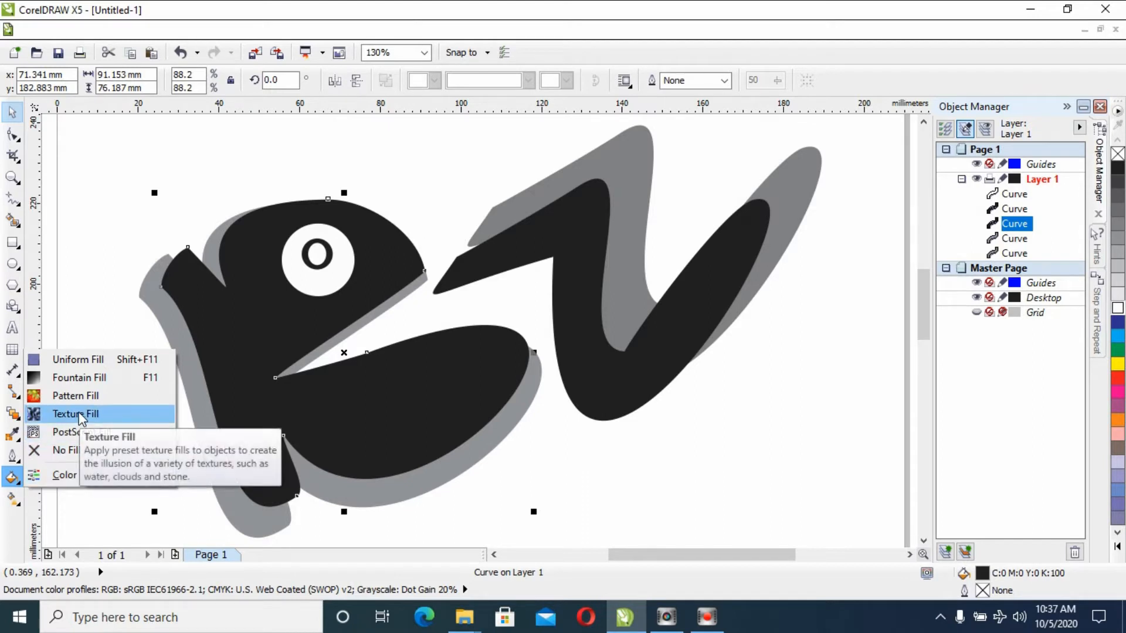
click(110, 375)
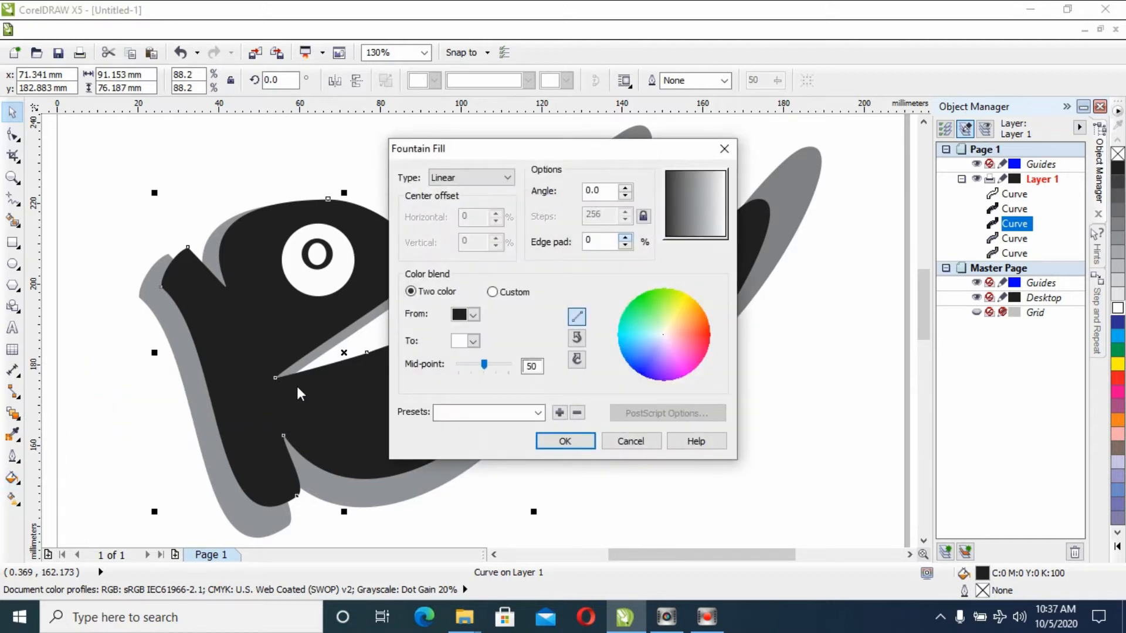
drag(494, 157, 686, 134)
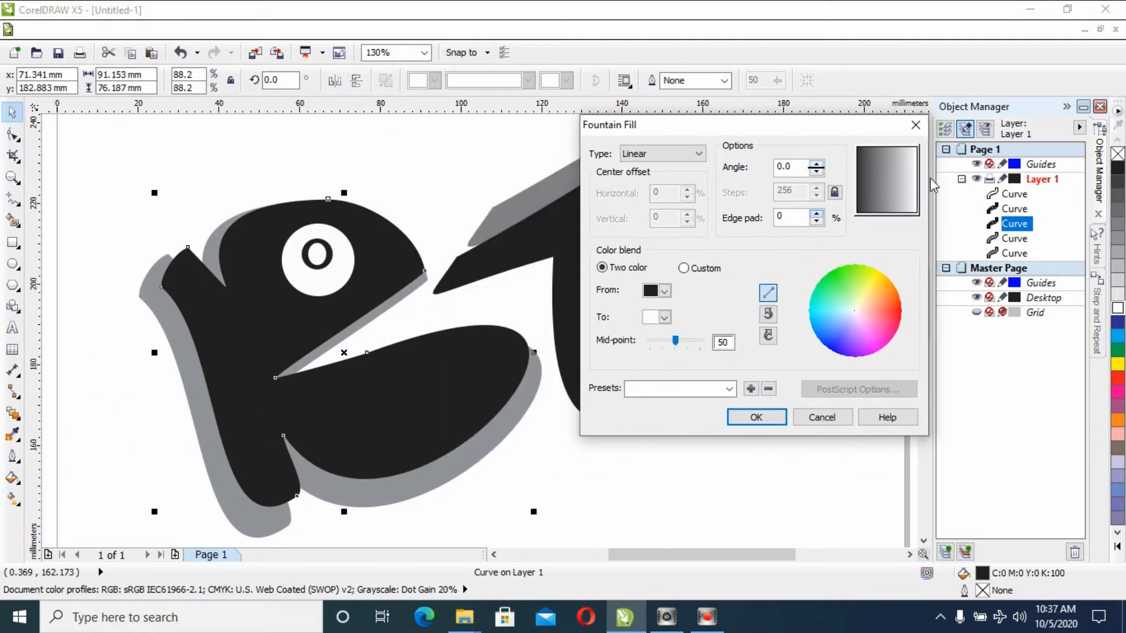
click(756, 418)
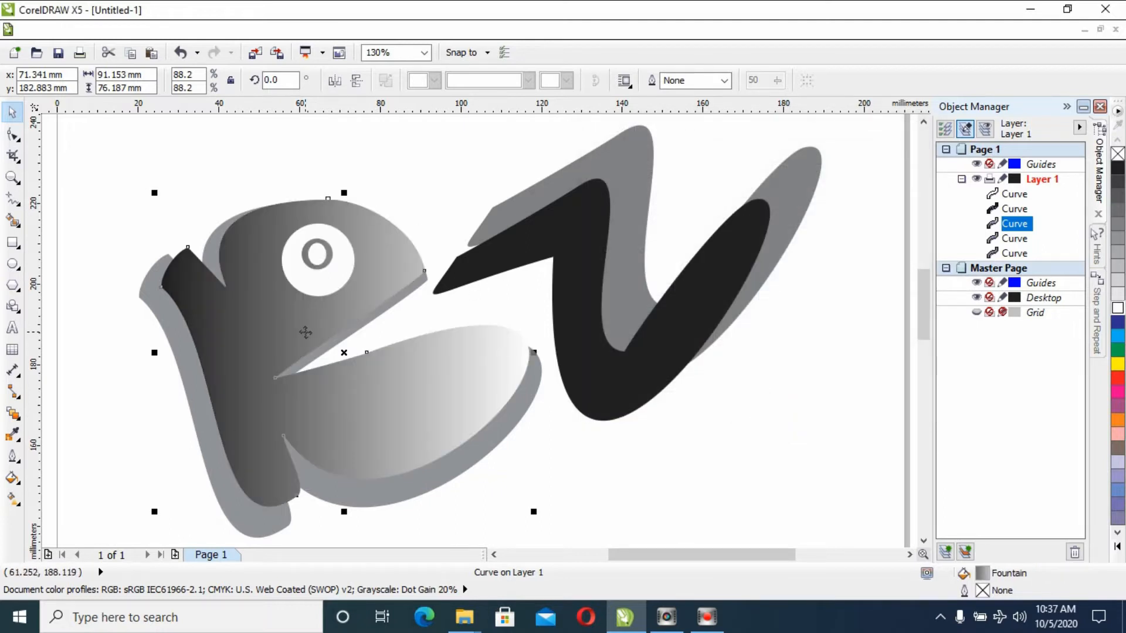
Switch the B's linear fountain fill to a custom blend, add a marker at 70%, and colour the end marker black
click(12, 477)
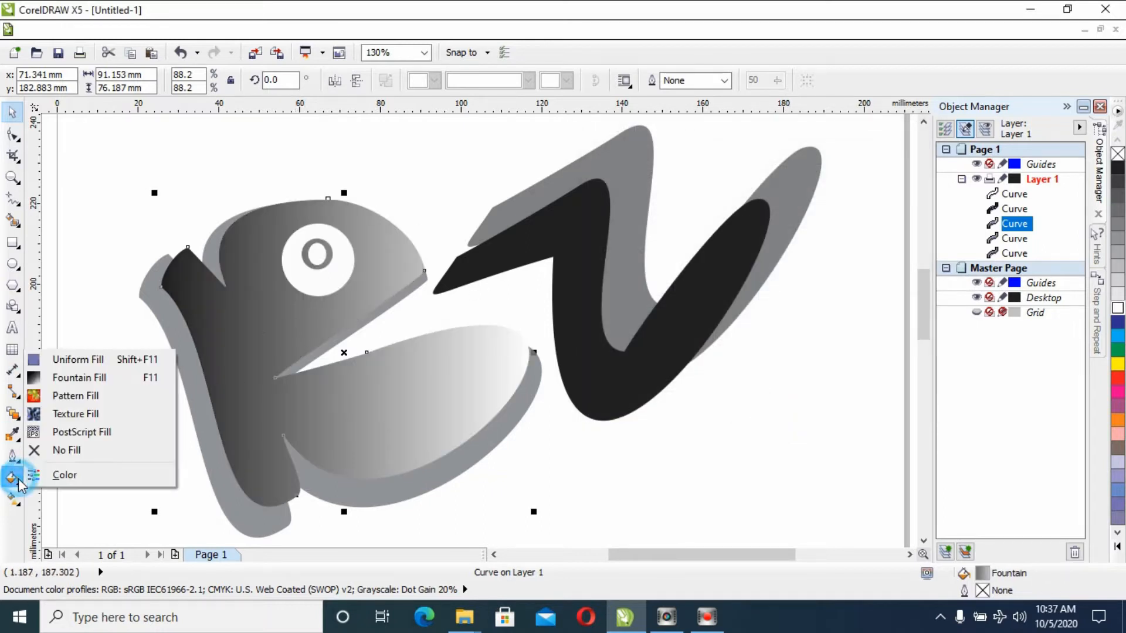
click(53, 375)
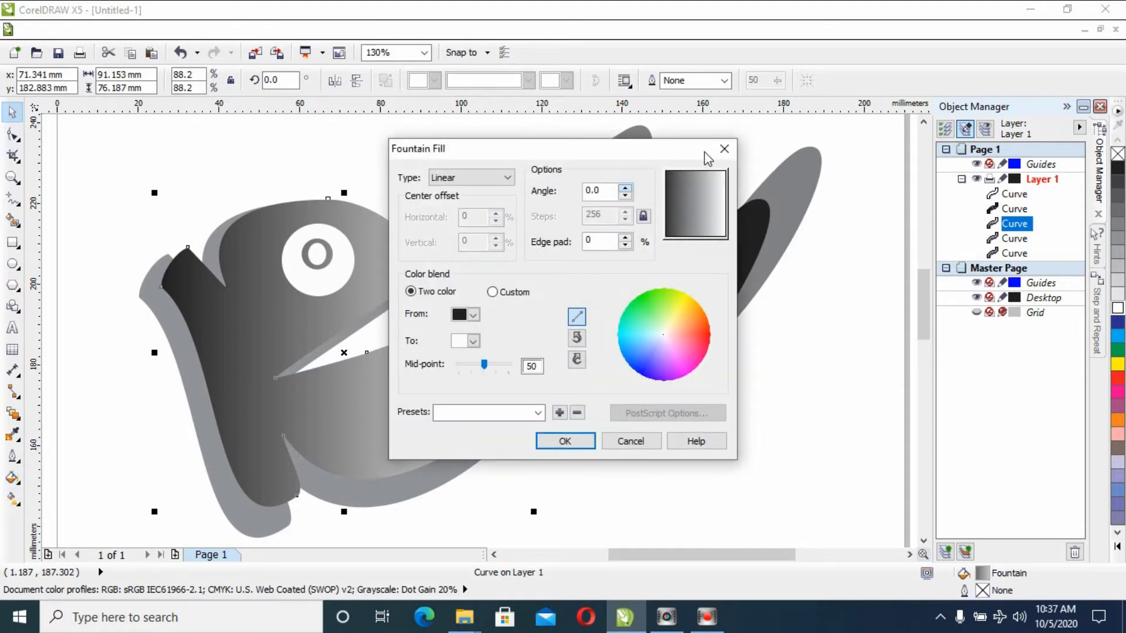
click(495, 294)
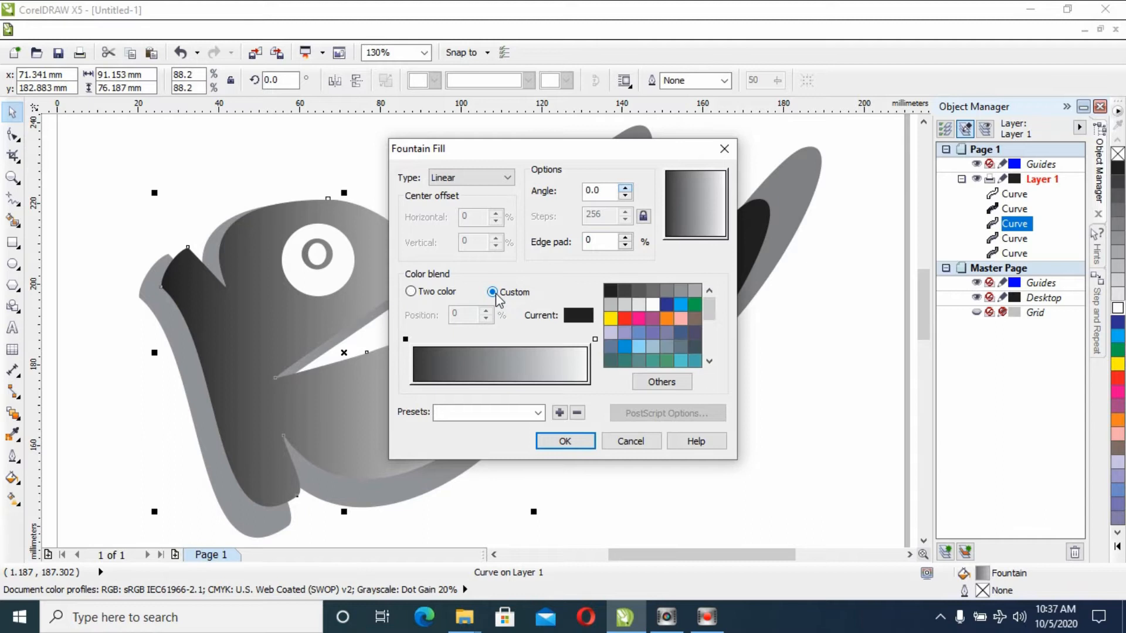
double_click(536, 346)
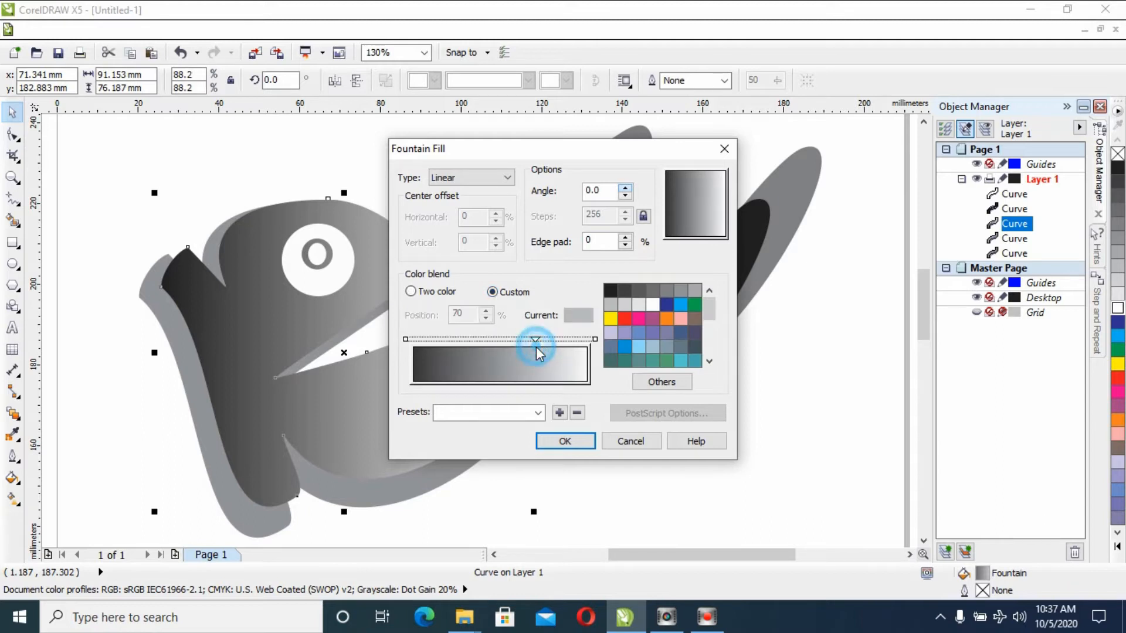
click(595, 339)
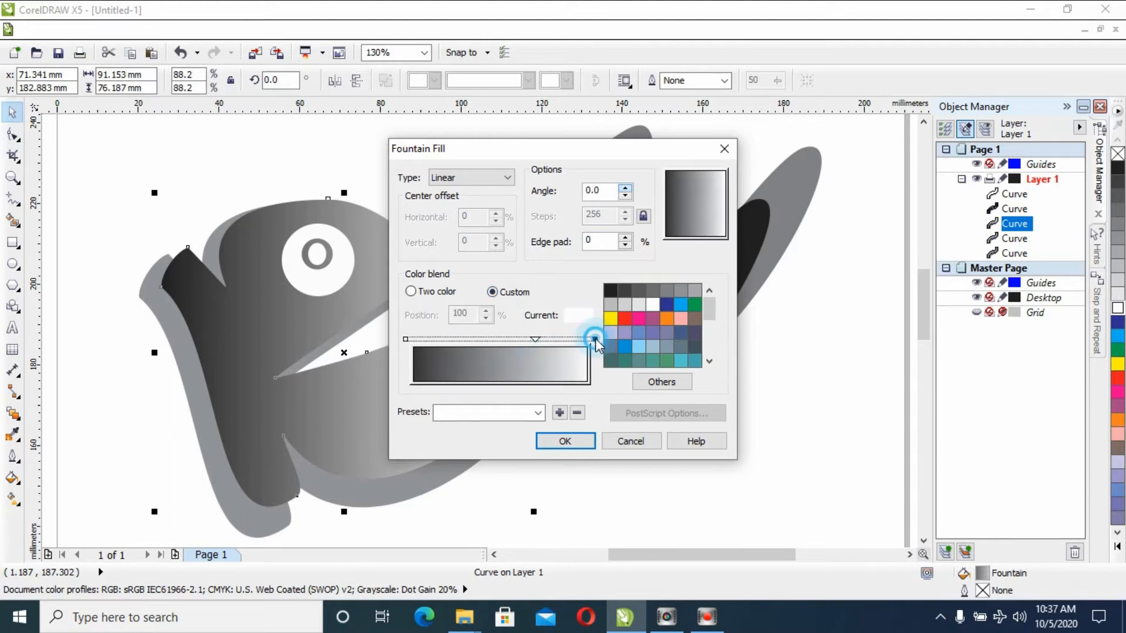
click(609, 291)
Move the middle gradient marker to 42% and add a light grey marker at 63%
drag(535, 339, 487, 343)
click(529, 345)
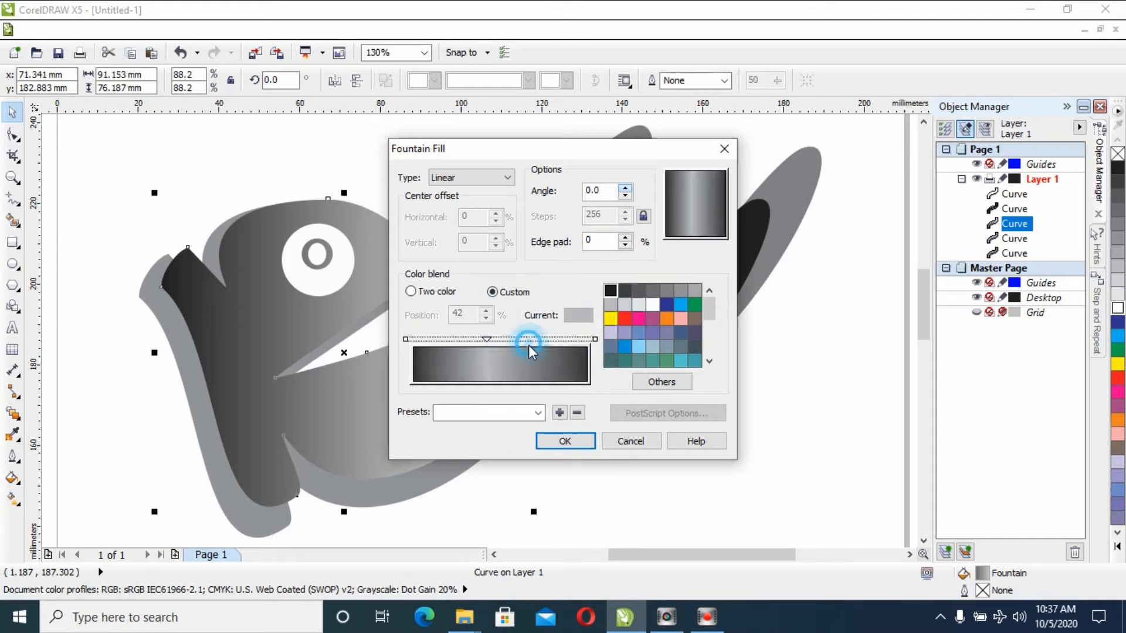
double_click(523, 347)
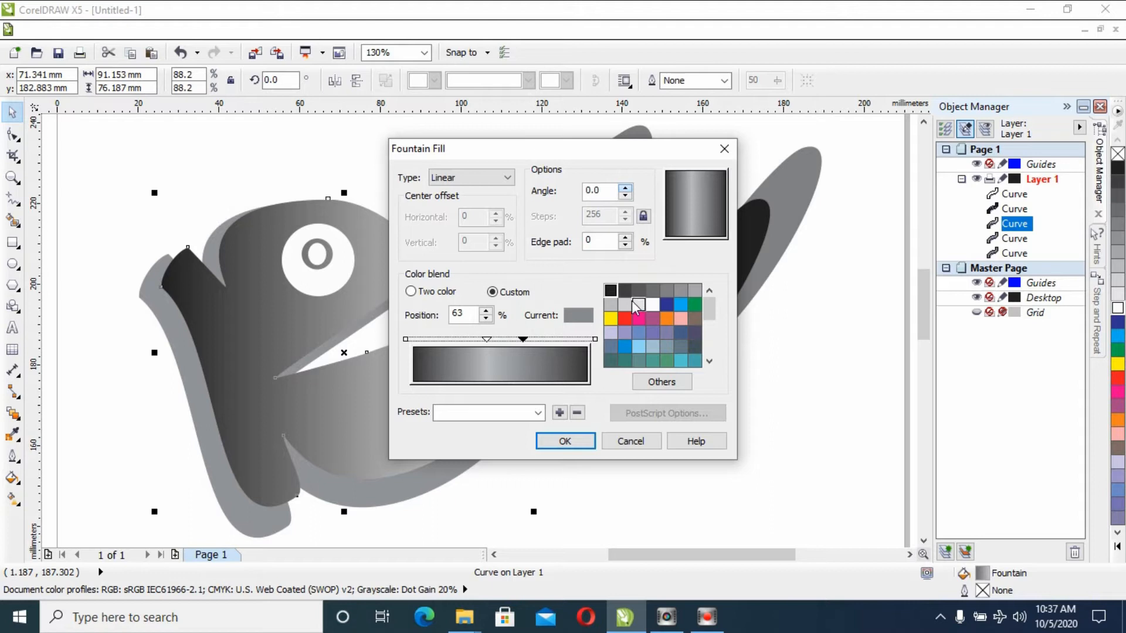
click(610, 305)
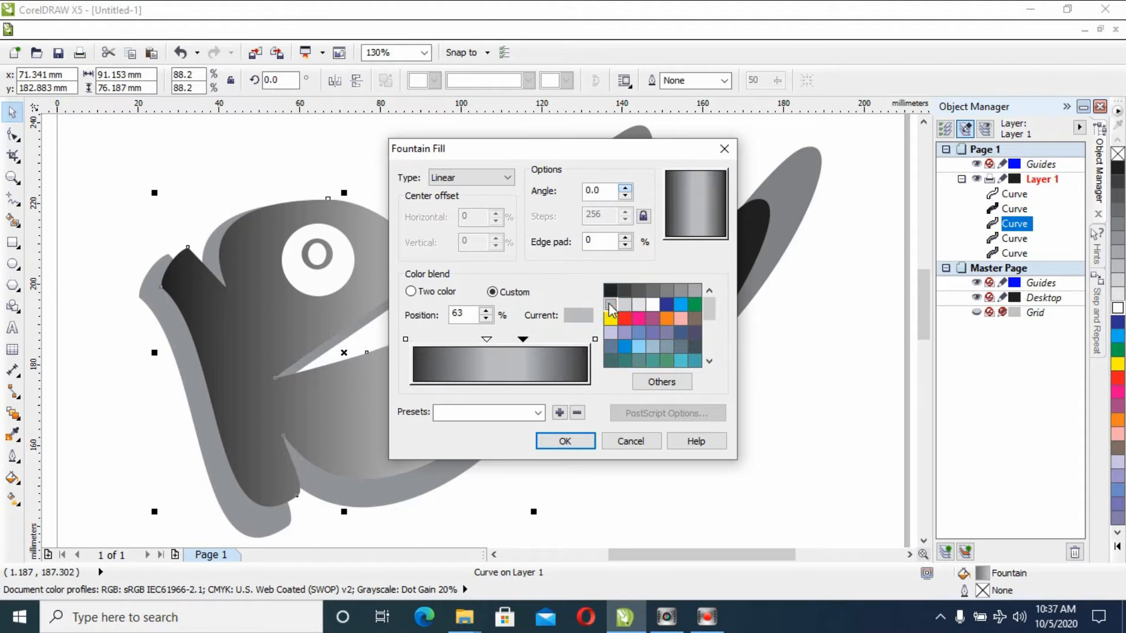
Bring the two light grey markers closer together, add black markers at 76% and 22%, and apply the blend to the B
drag(522, 340, 491, 343)
click(486, 335)
double_click(546, 340)
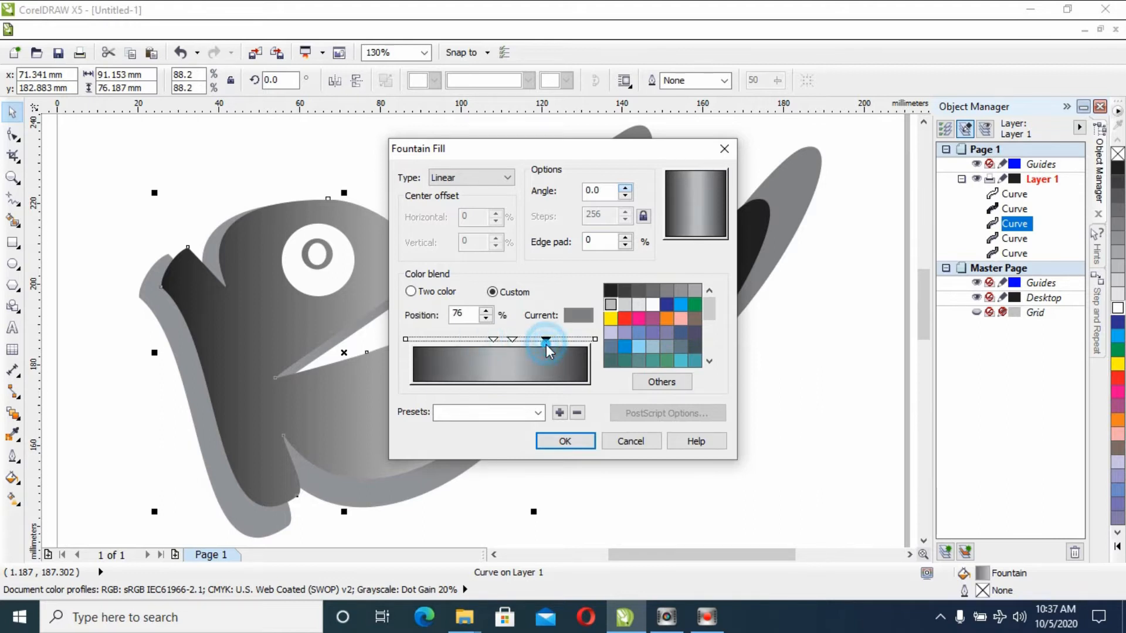
click(609, 290)
double_click(450, 340)
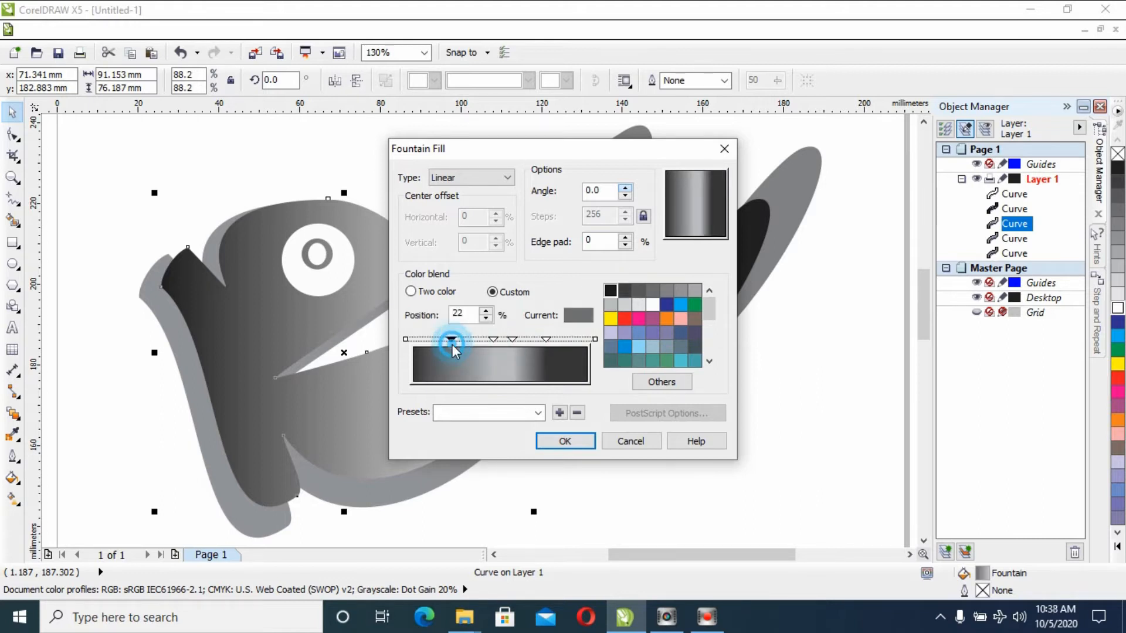
click(610, 289)
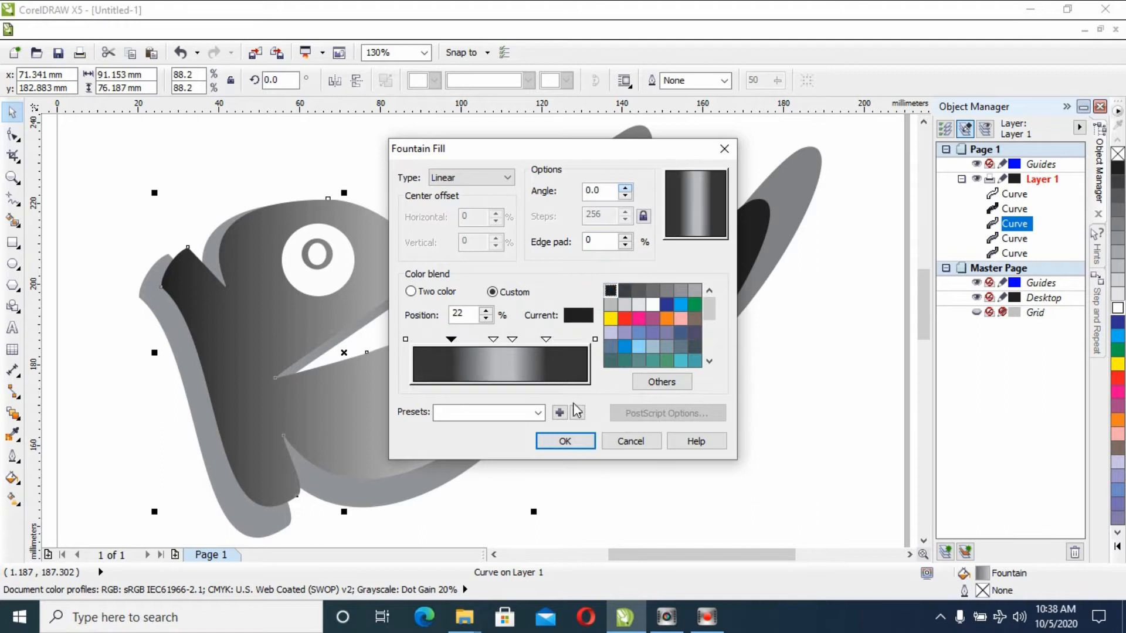
click(565, 439)
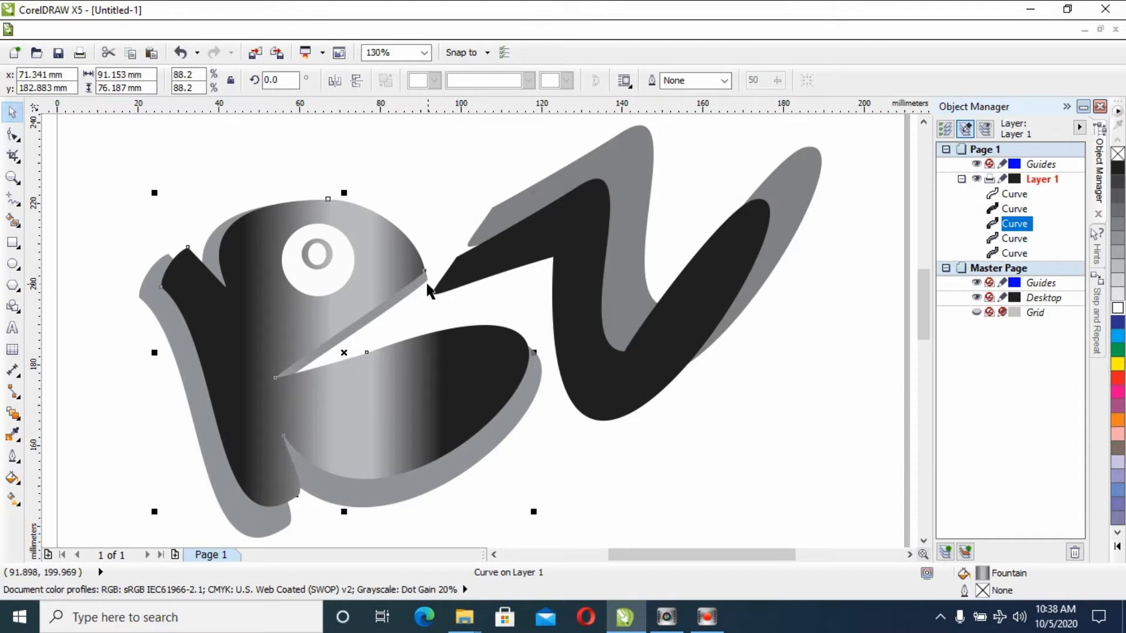
Change the B's custom fountain fill to the Radial type and apply it
click(11, 478)
click(146, 375)
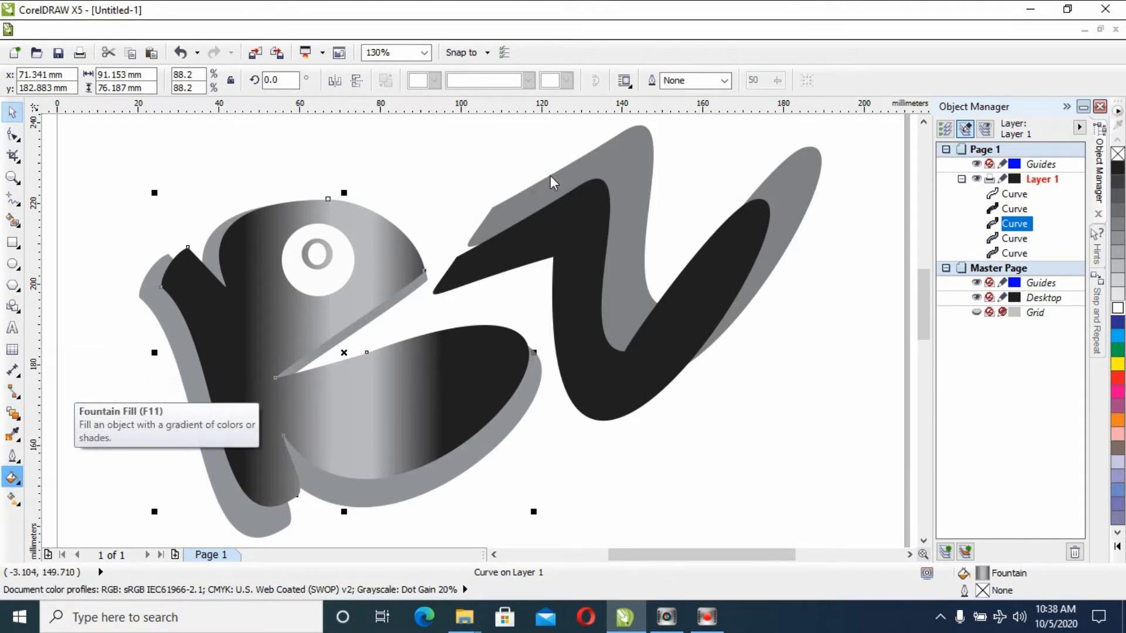
drag(540, 146, 660, 111)
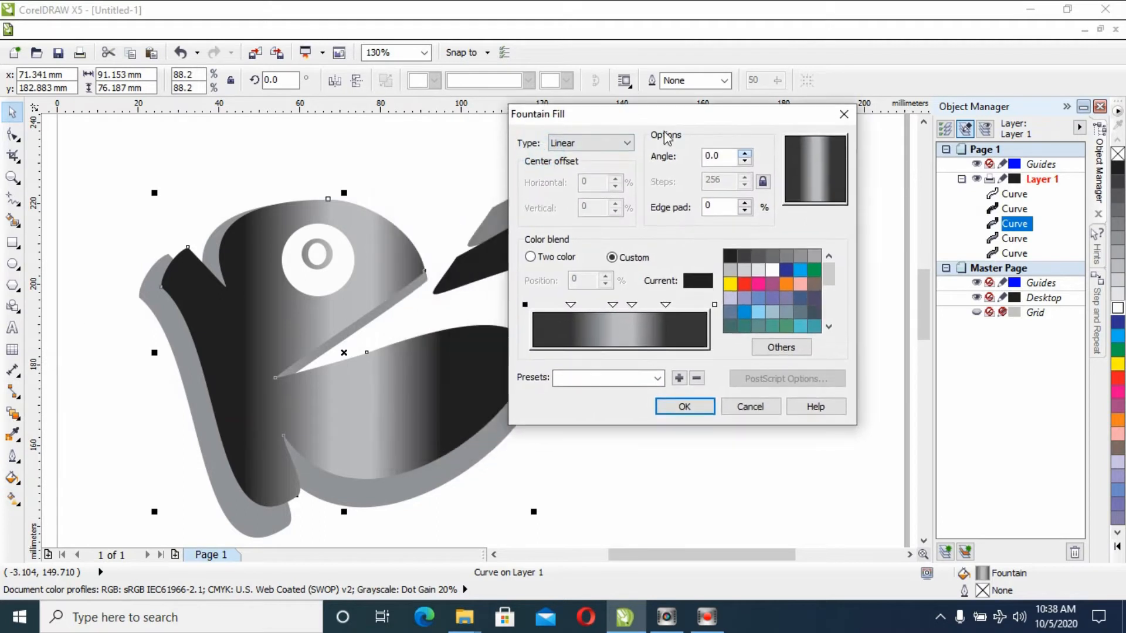
click(587, 143)
click(586, 157)
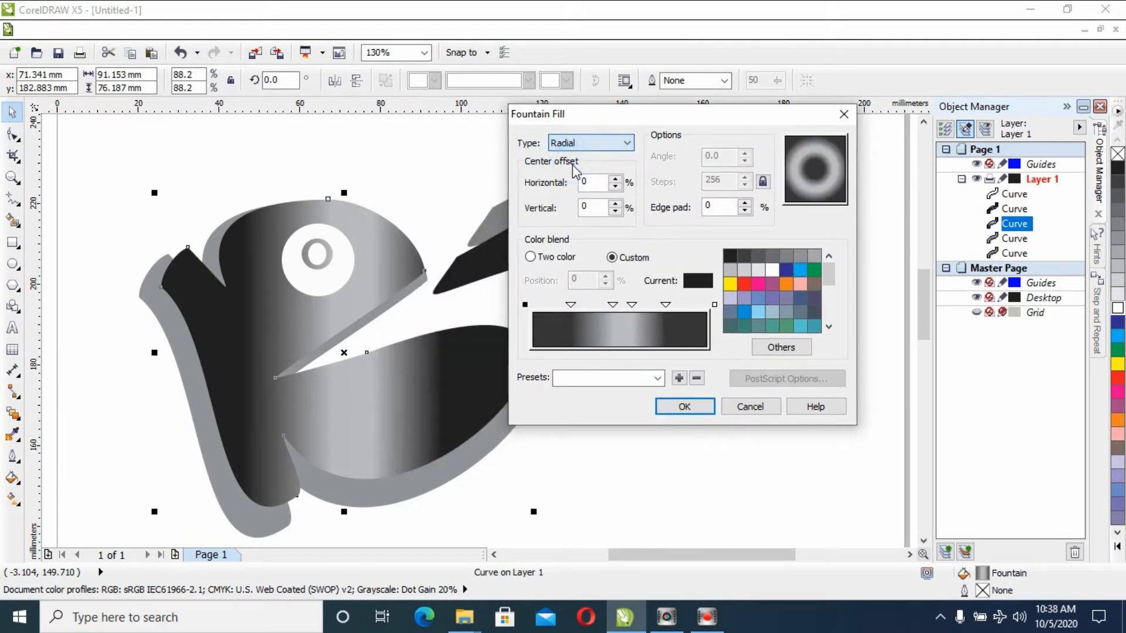
click(681, 405)
Switch the B's radial fountain fill to a two-color blend from black to dark grey and apply it
click(12, 478)
click(41, 378)
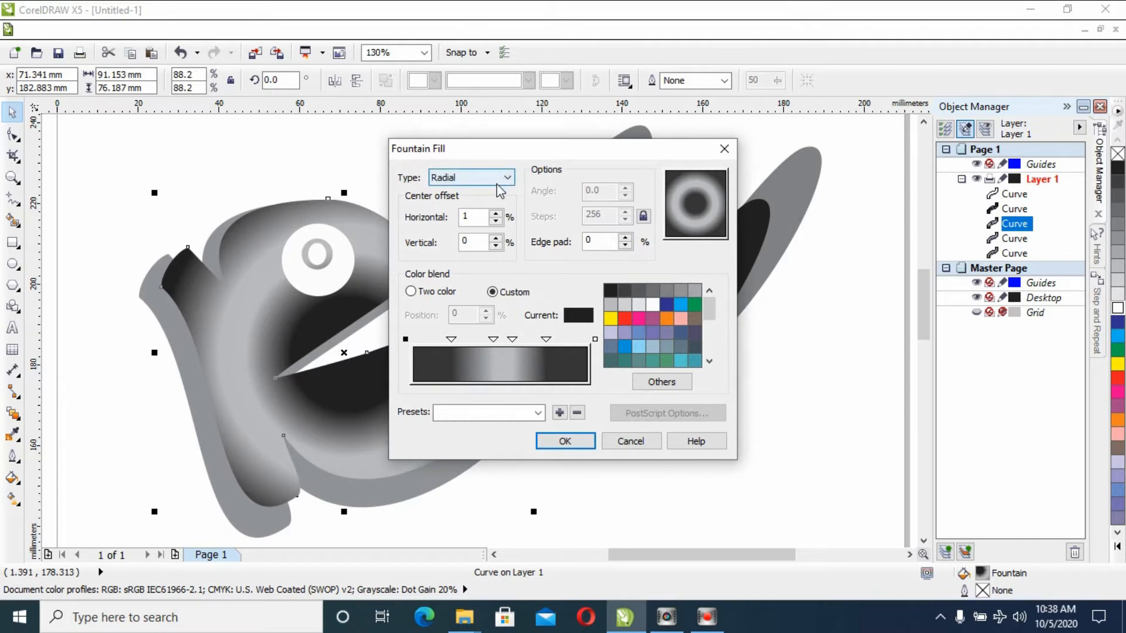
click(495, 239)
click(494, 243)
click(494, 244)
click(491, 239)
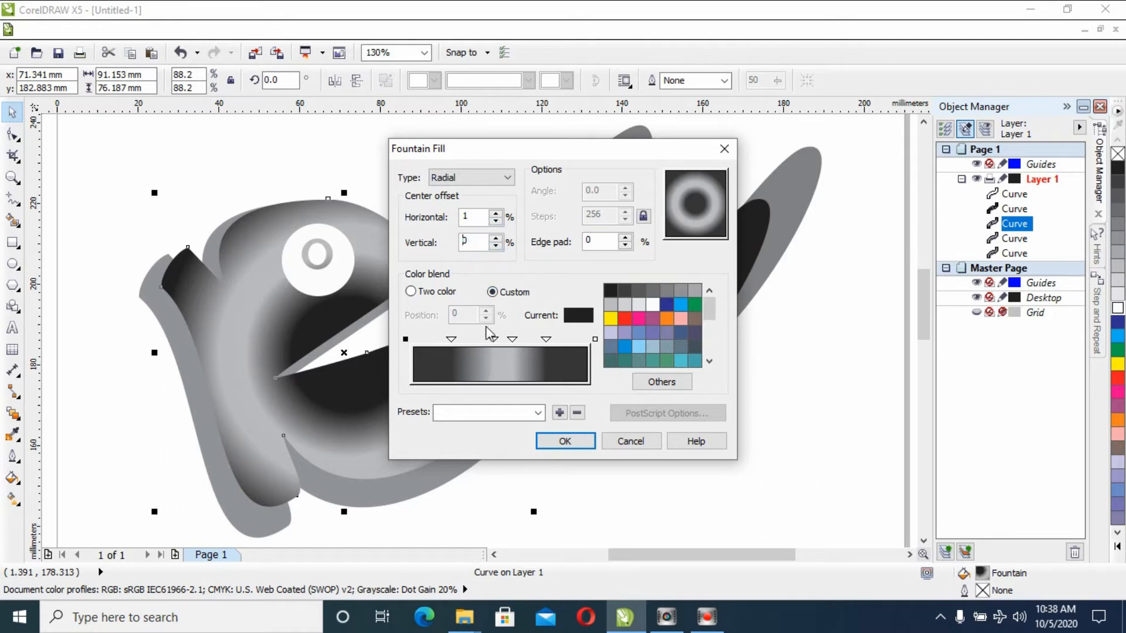
click(436, 293)
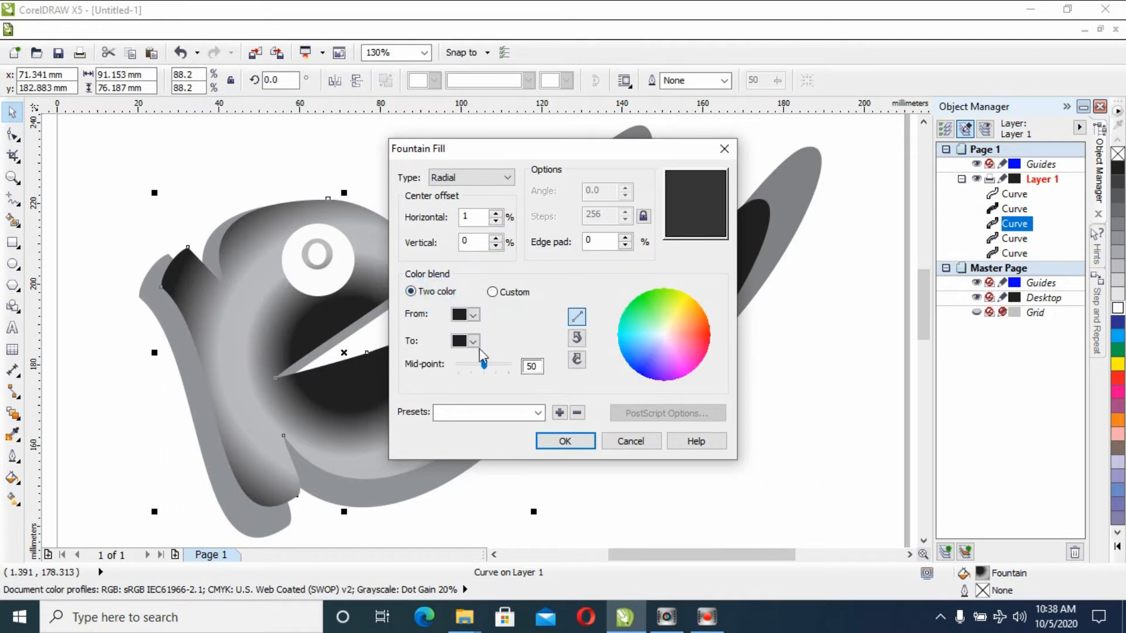
click(467, 335)
click(506, 351)
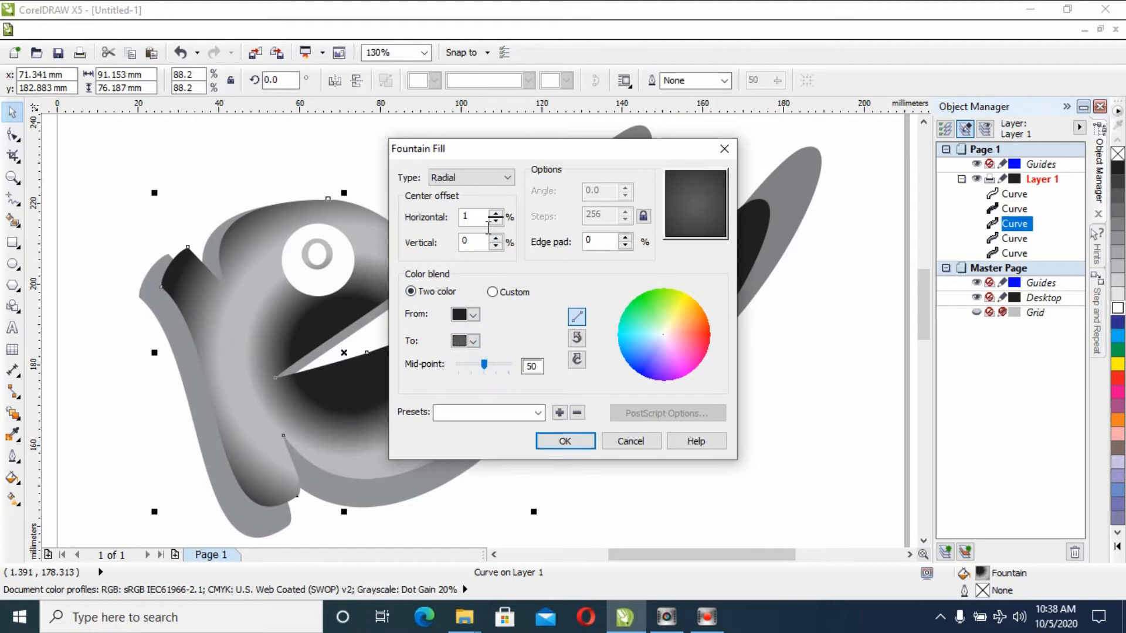
click(558, 441)
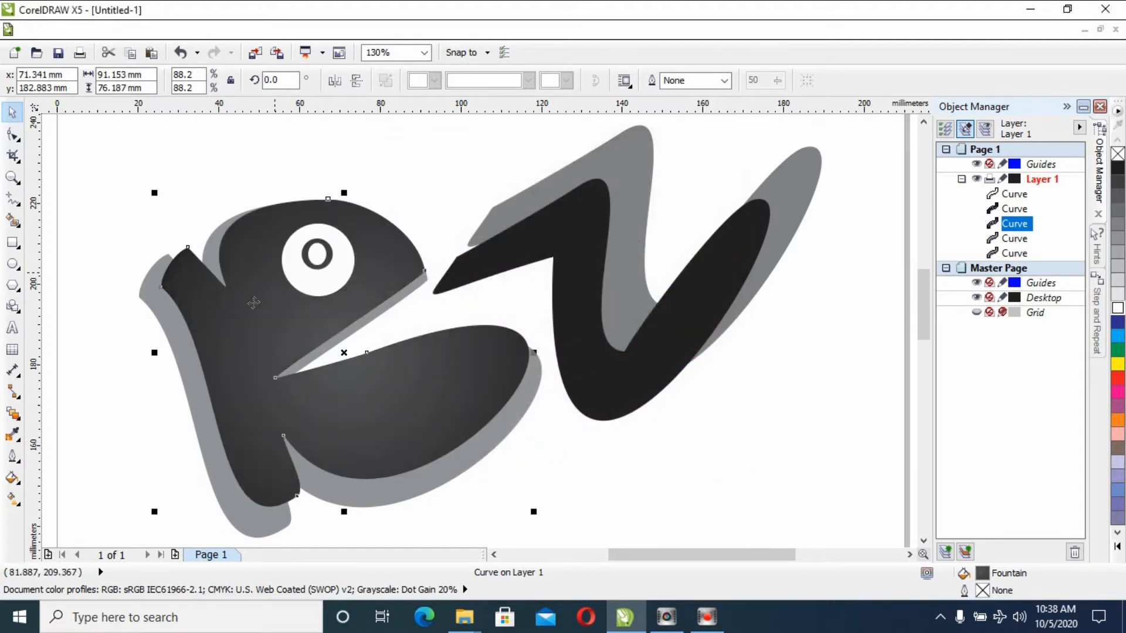
Change the B's two-color fountain fill to the Conical type and apply it
click(12, 478)
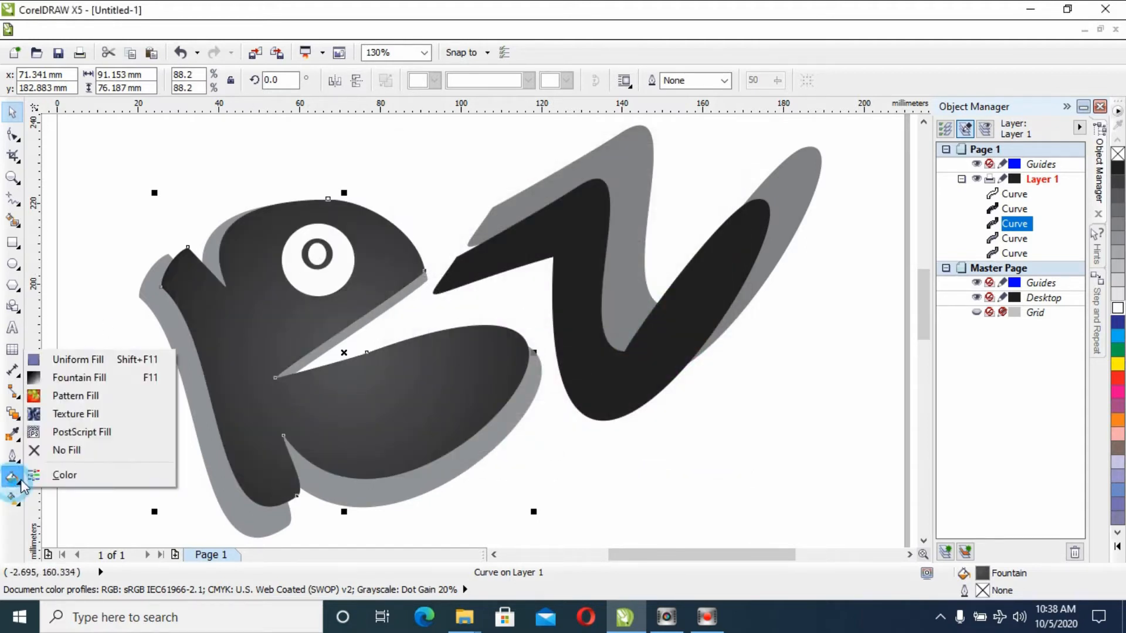
click(51, 382)
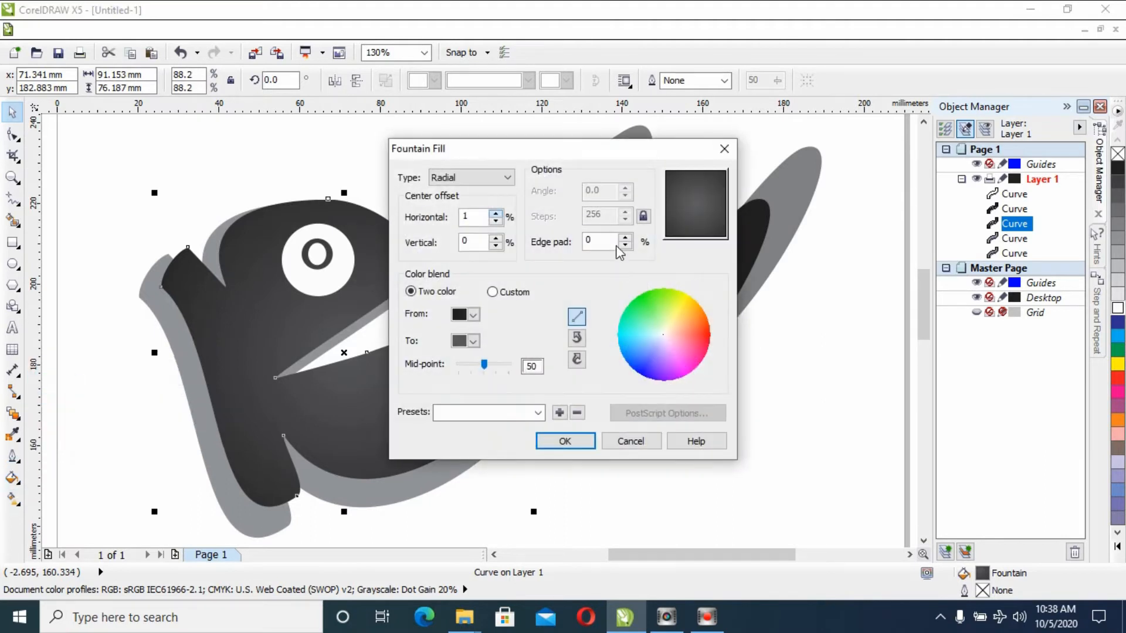
click(478, 177)
click(464, 212)
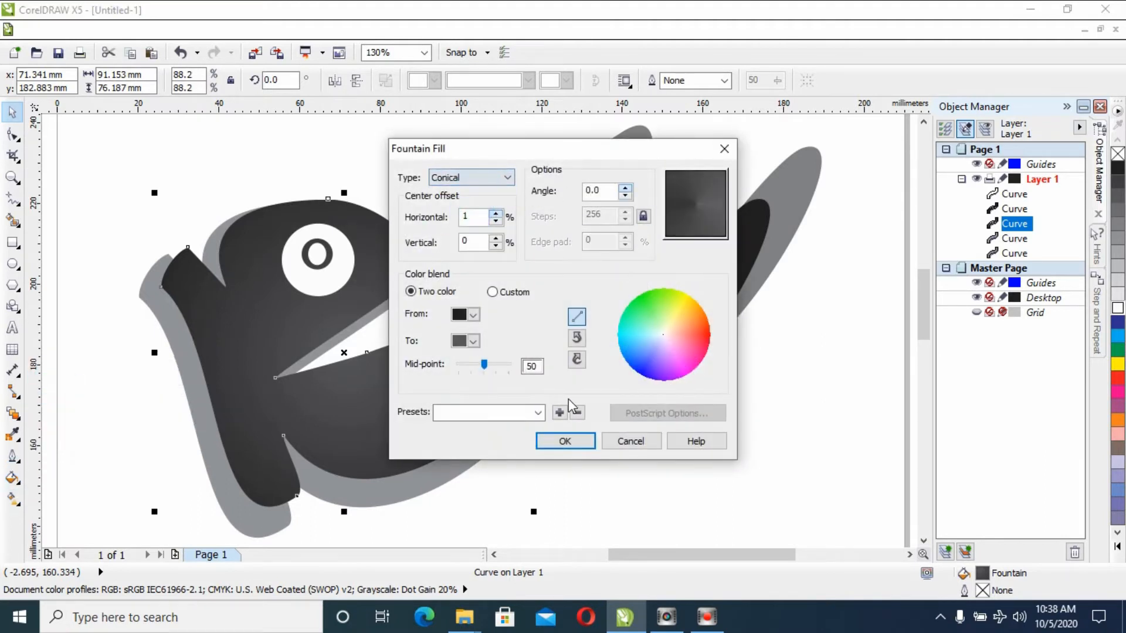
click(567, 442)
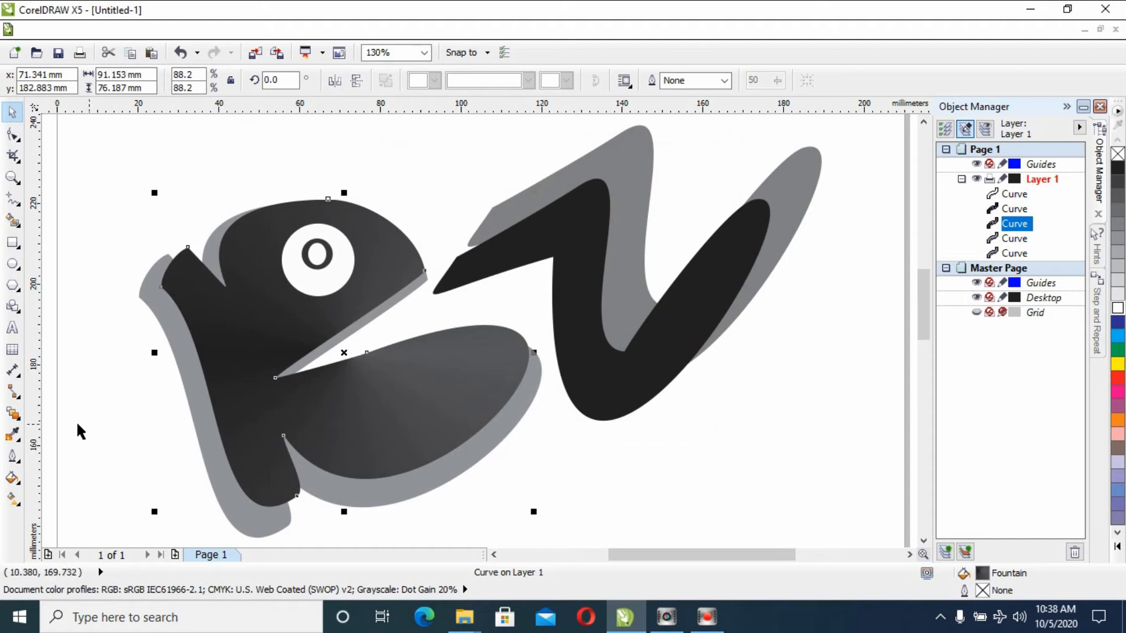
Change the B's two-color fountain fill to the Square type and apply it
click(11, 478)
click(48, 382)
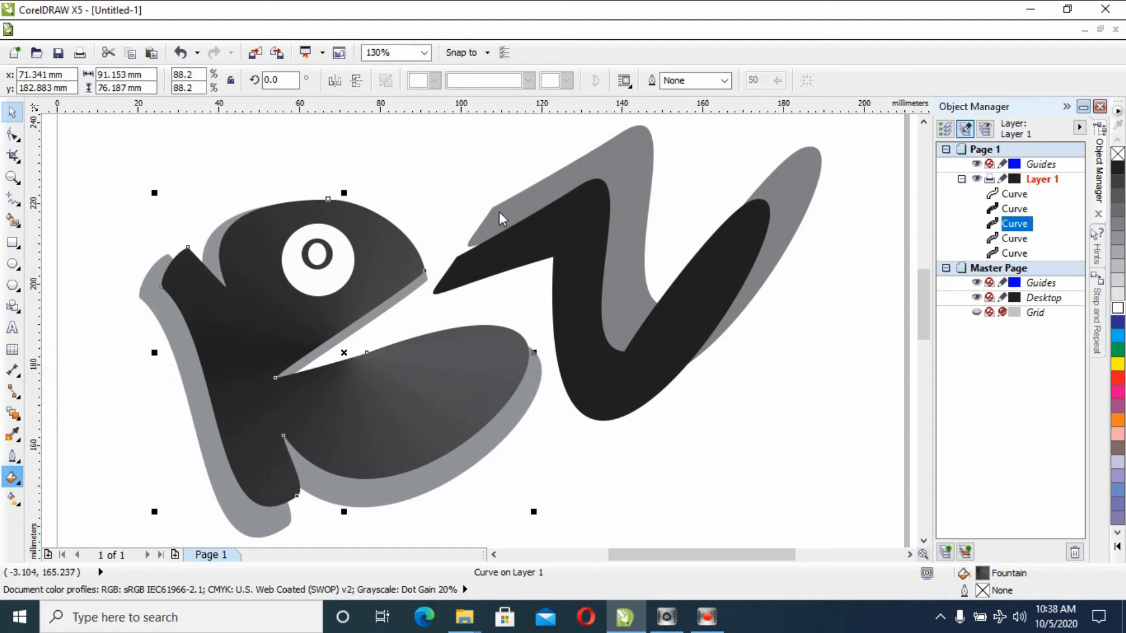
click(472, 177)
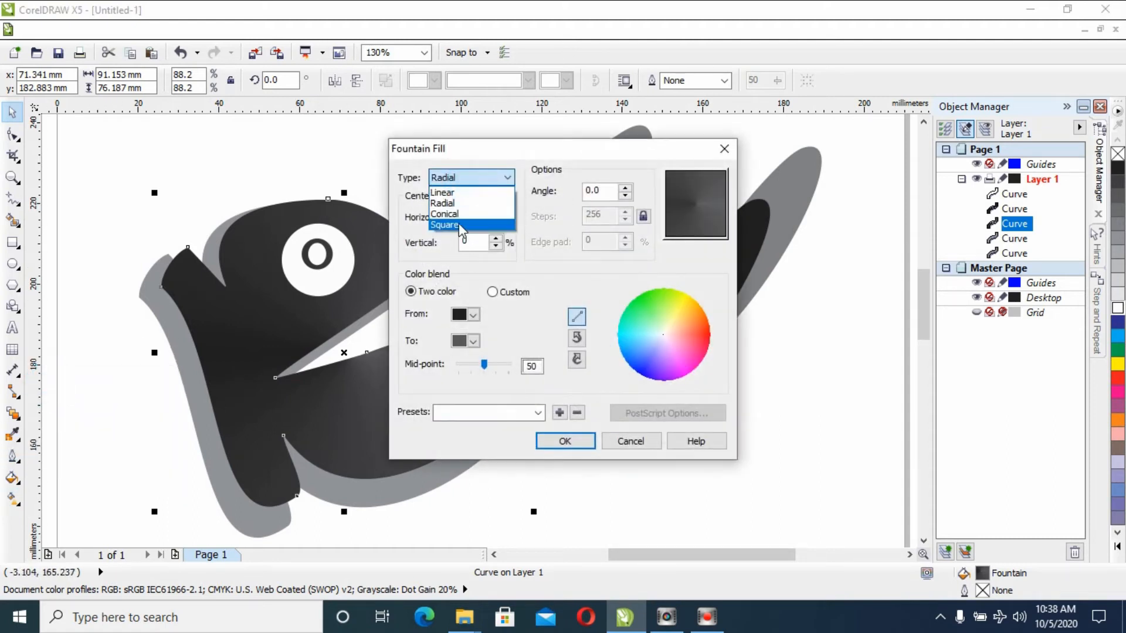
click(453, 216)
click(543, 443)
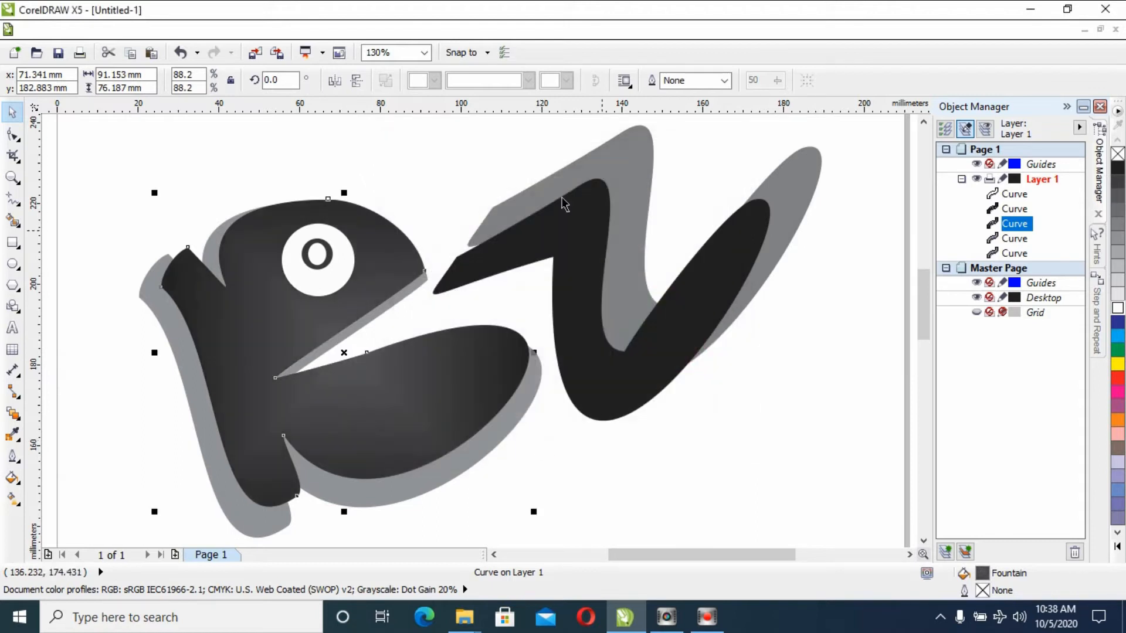
Switch the B's square fountain fill to a custom blend and recolor the 57% and 76% stops medium grey
click(12, 478)
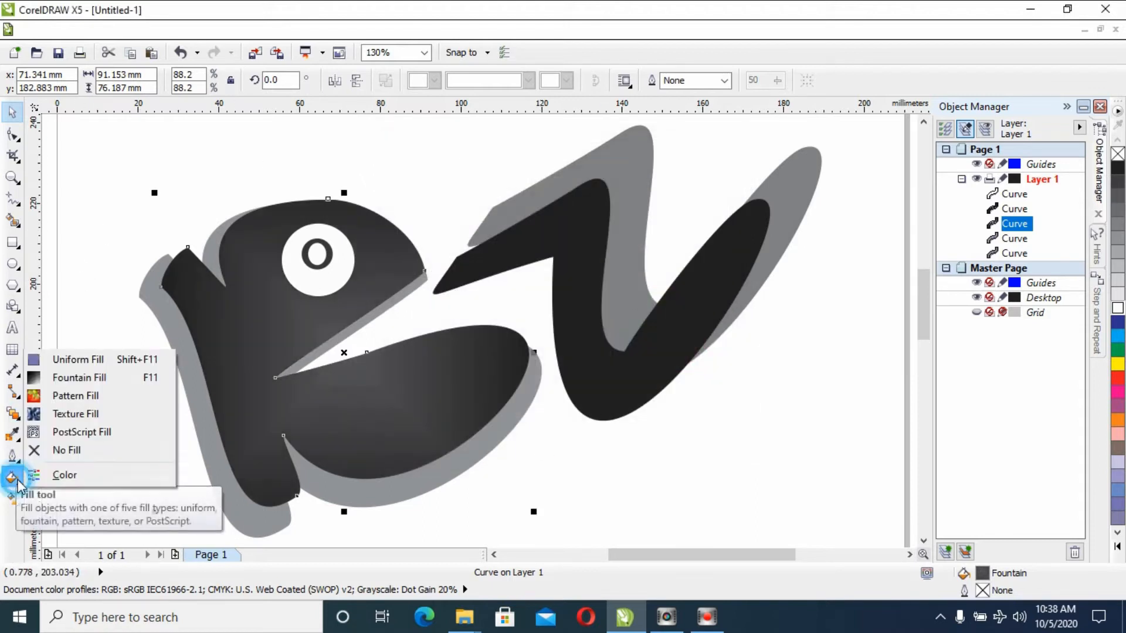
click(53, 376)
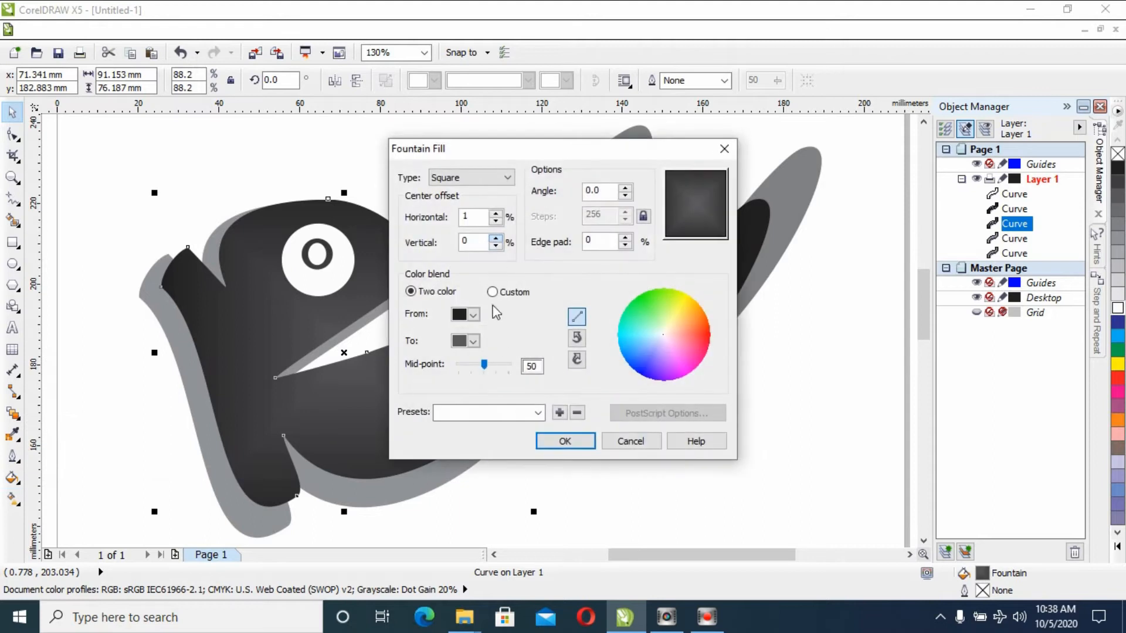
click(493, 292)
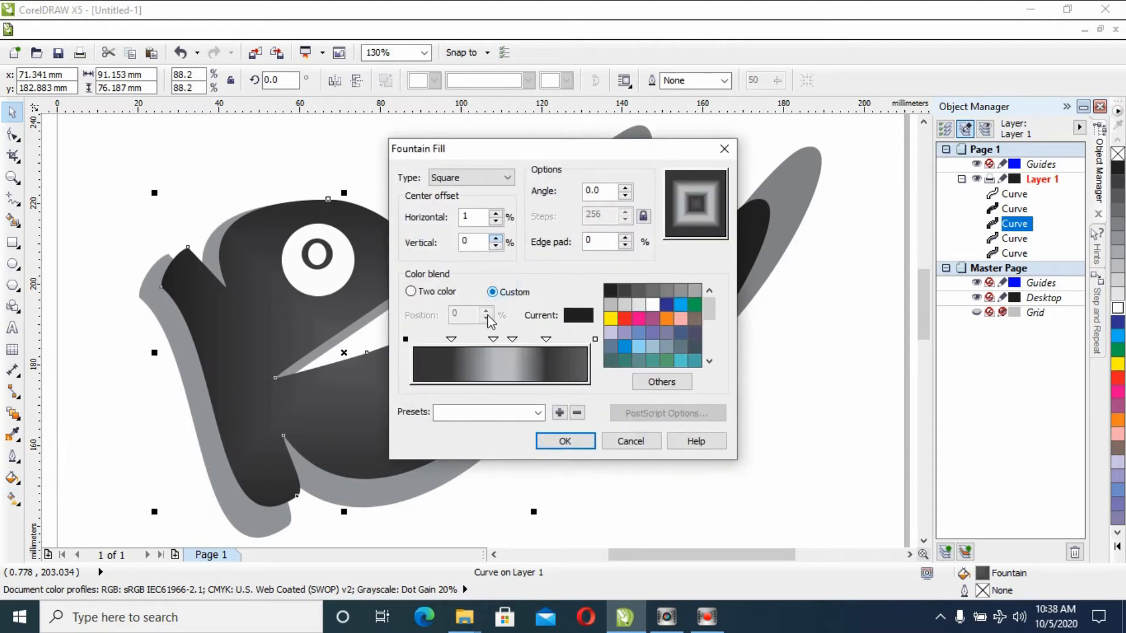
click(512, 340)
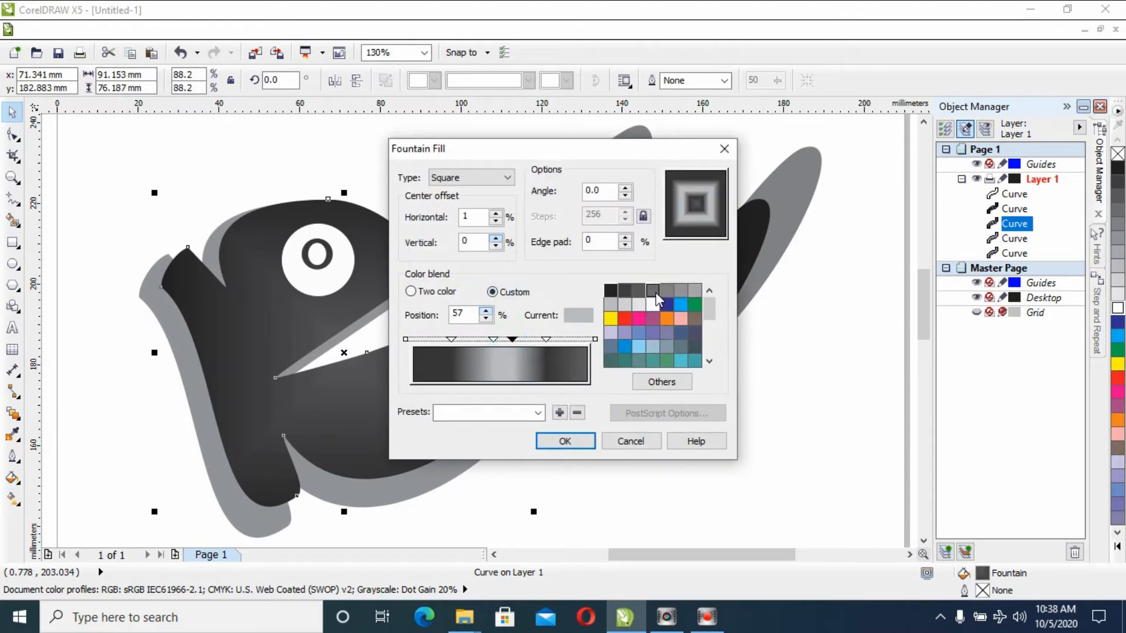
click(653, 290)
click(546, 339)
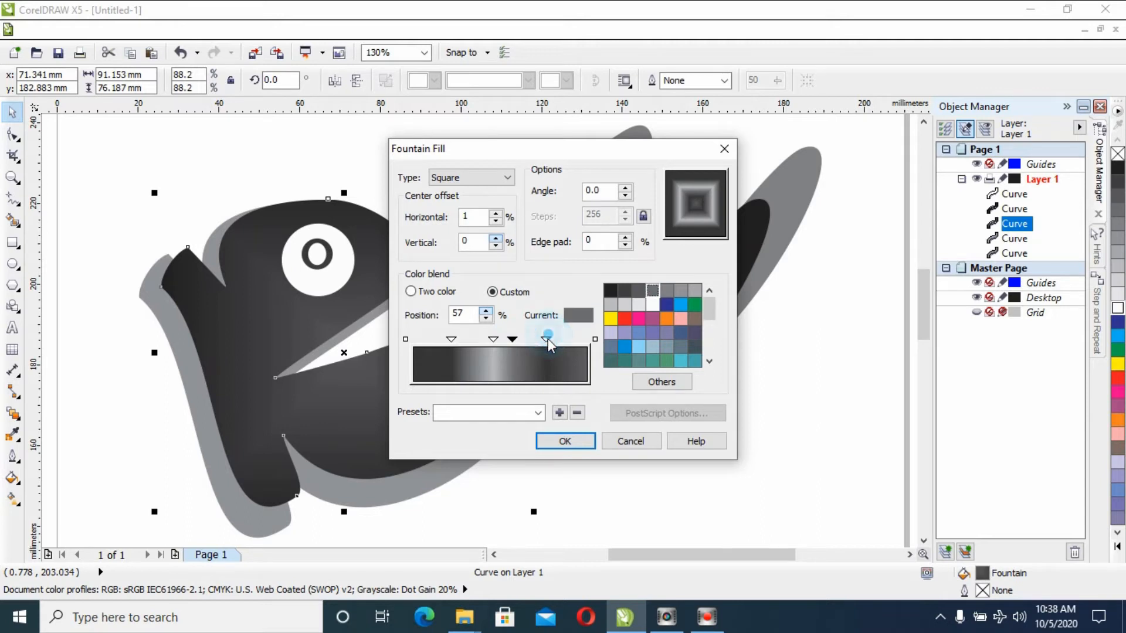
click(653, 290)
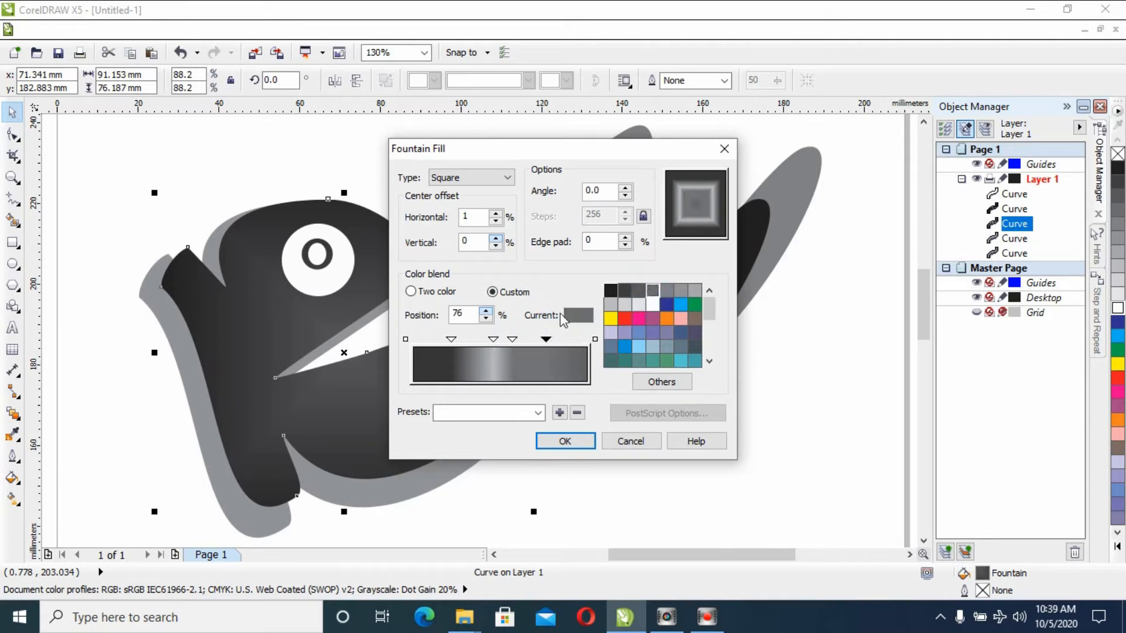
Recolor the custom blend's 22% stop very dark grey and move it to 36%
click(451, 339)
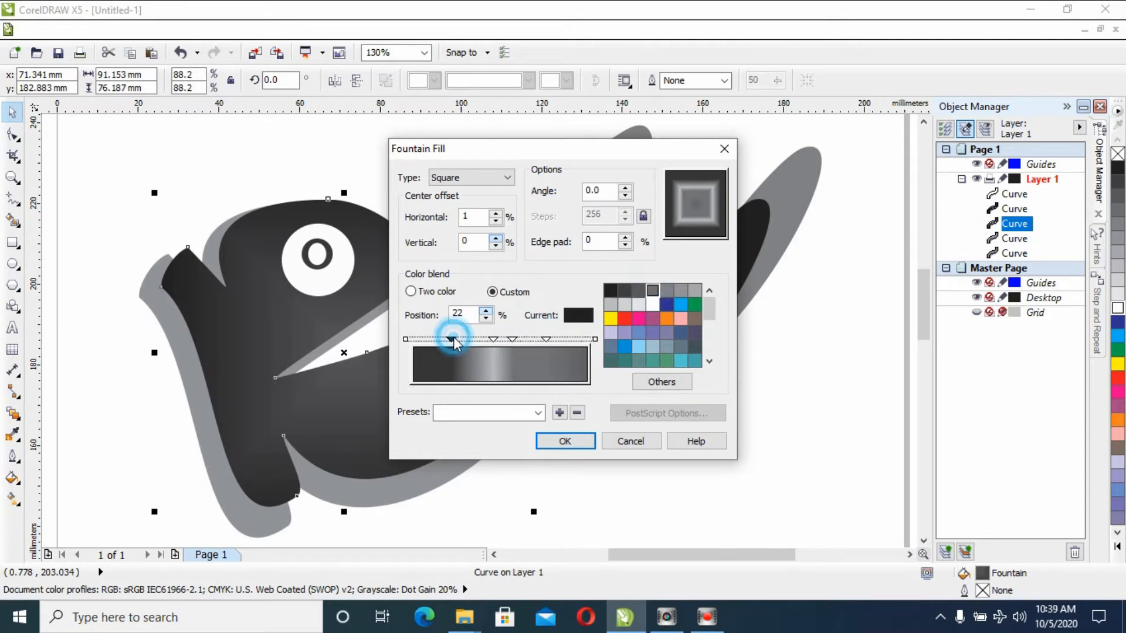
click(624, 291)
mouse_move(445, 341)
mouse_down()
mouse_move(483, 345)
mouse_move(469, 351)
mouse_up()
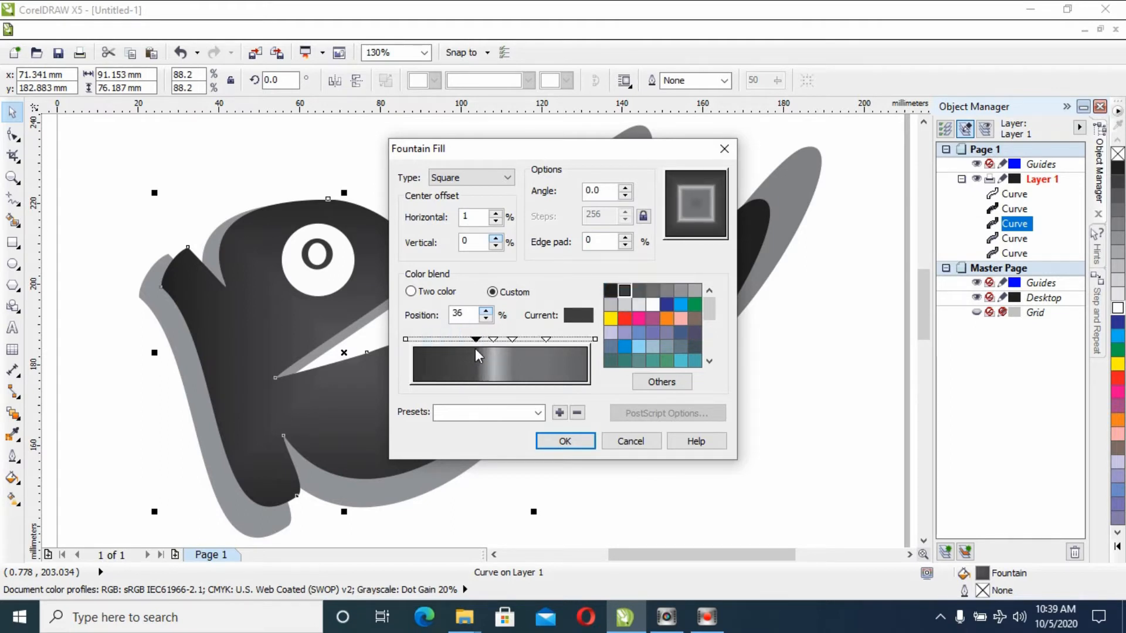
Add a black stop at 87% to the custom blend and recolor the 76% stop and the end stop black
click(594, 339)
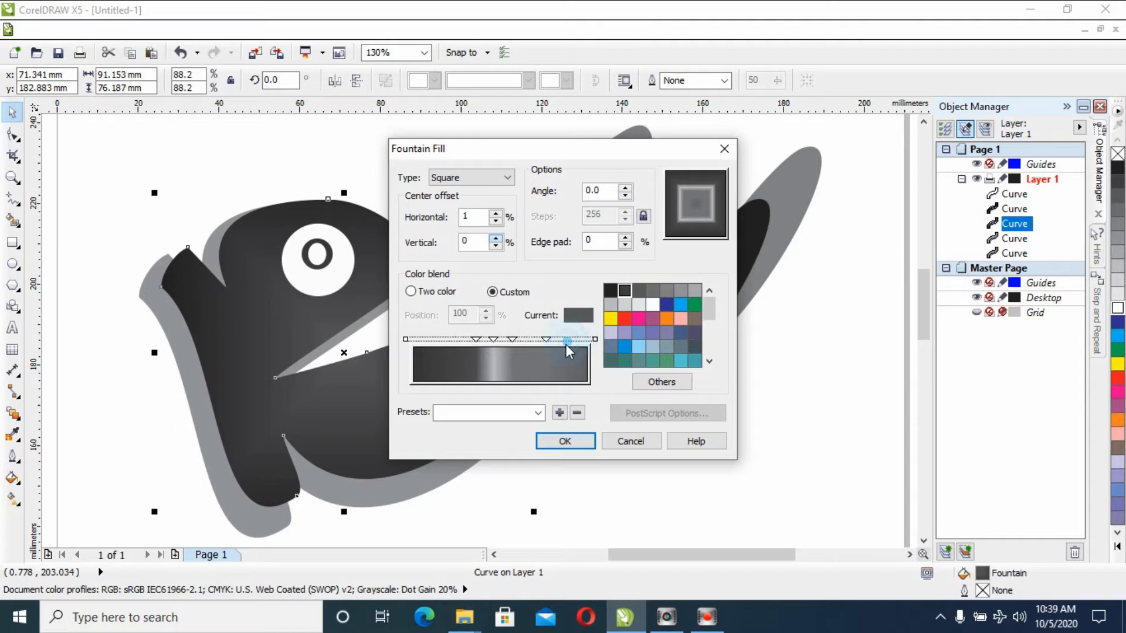
double_click(567, 344)
click(610, 290)
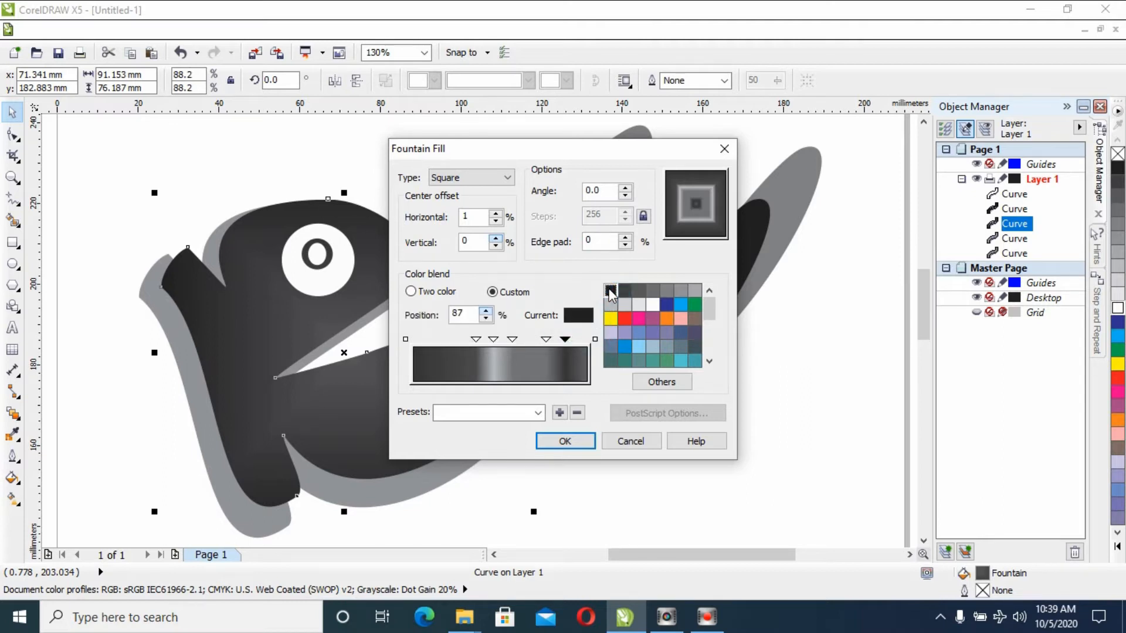
click(546, 340)
click(612, 290)
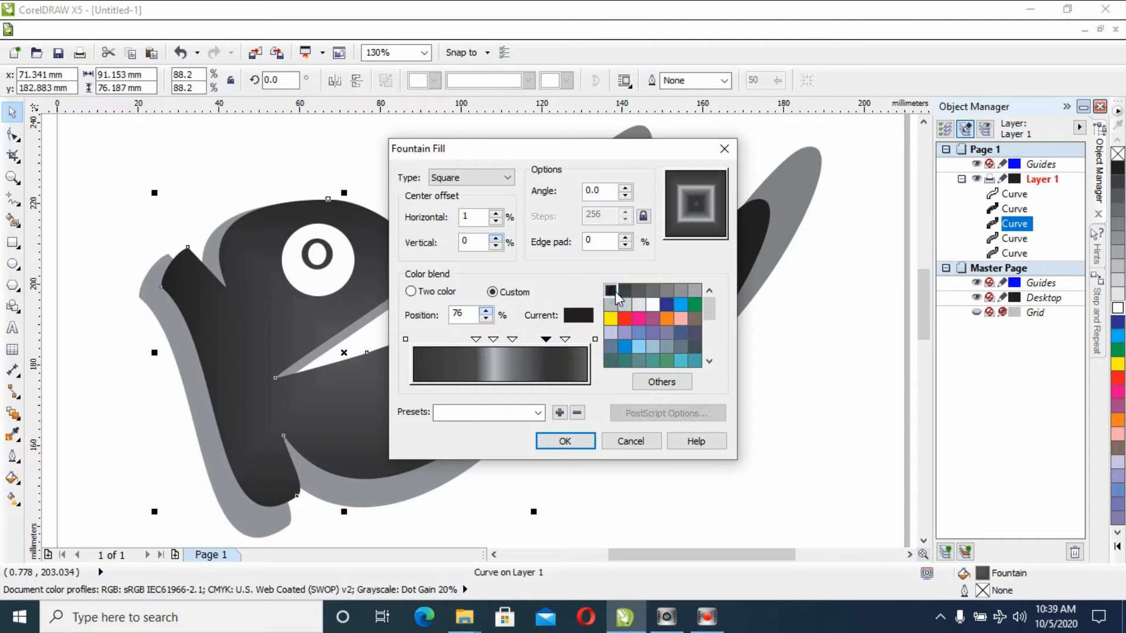
click(595, 339)
click(610, 291)
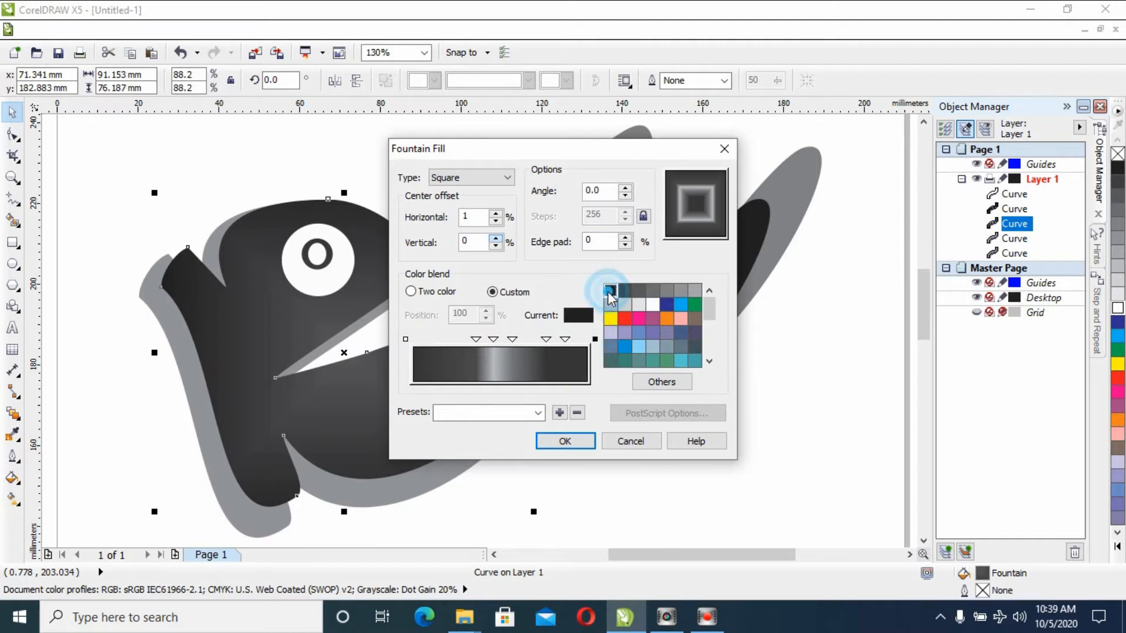
Recolor the custom blend's 46% stop medium grey and apply the square fountain fill to the B
click(493, 340)
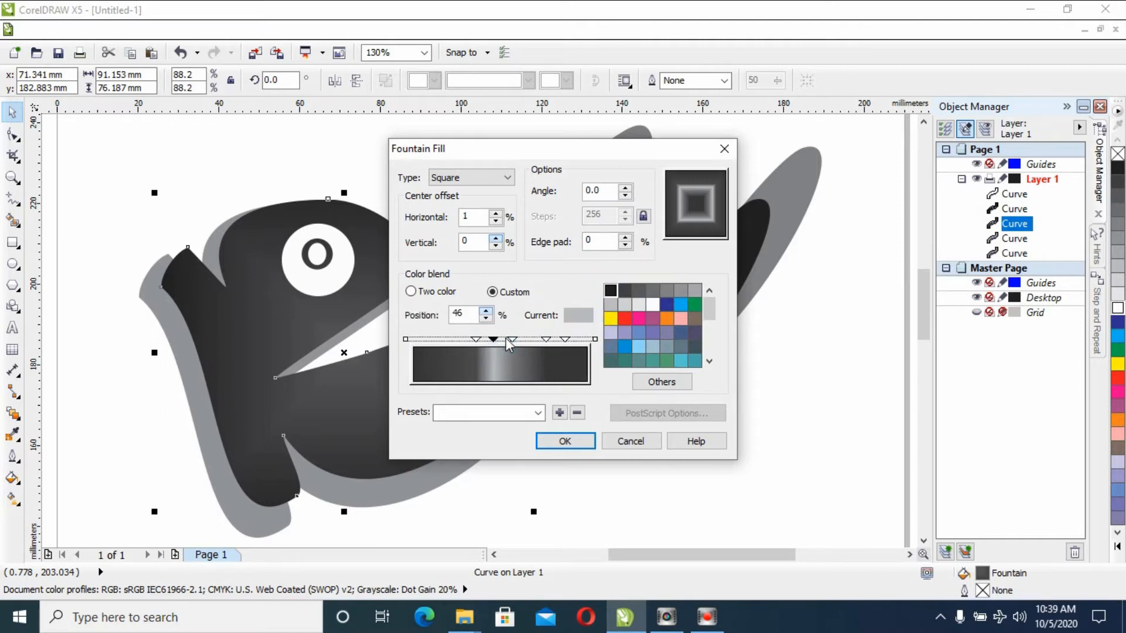
click(652, 290)
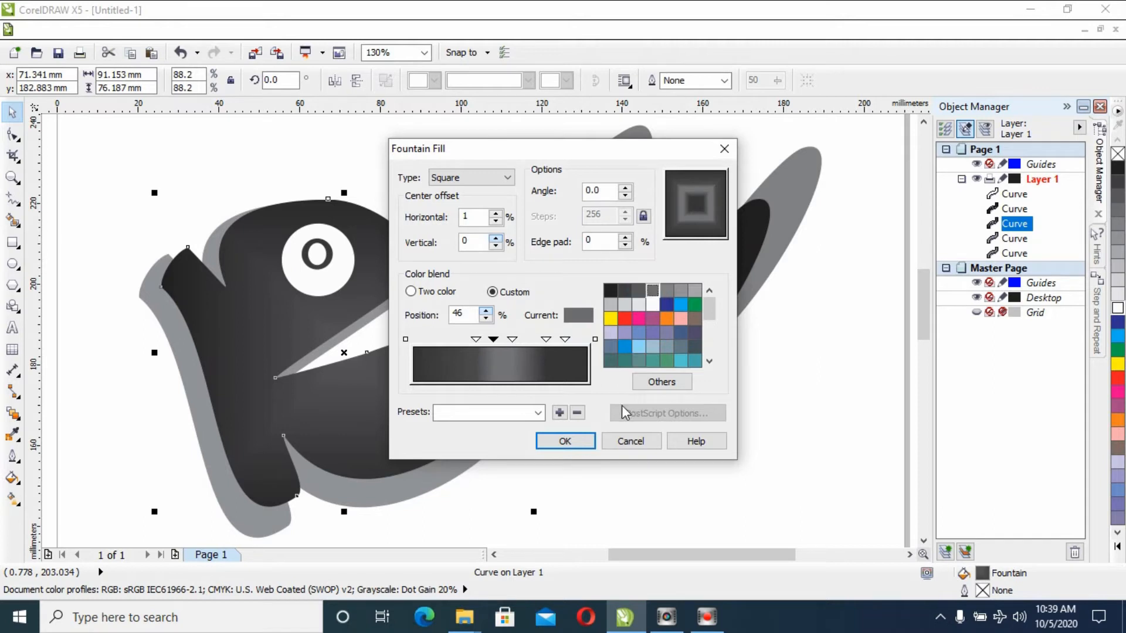
click(561, 439)
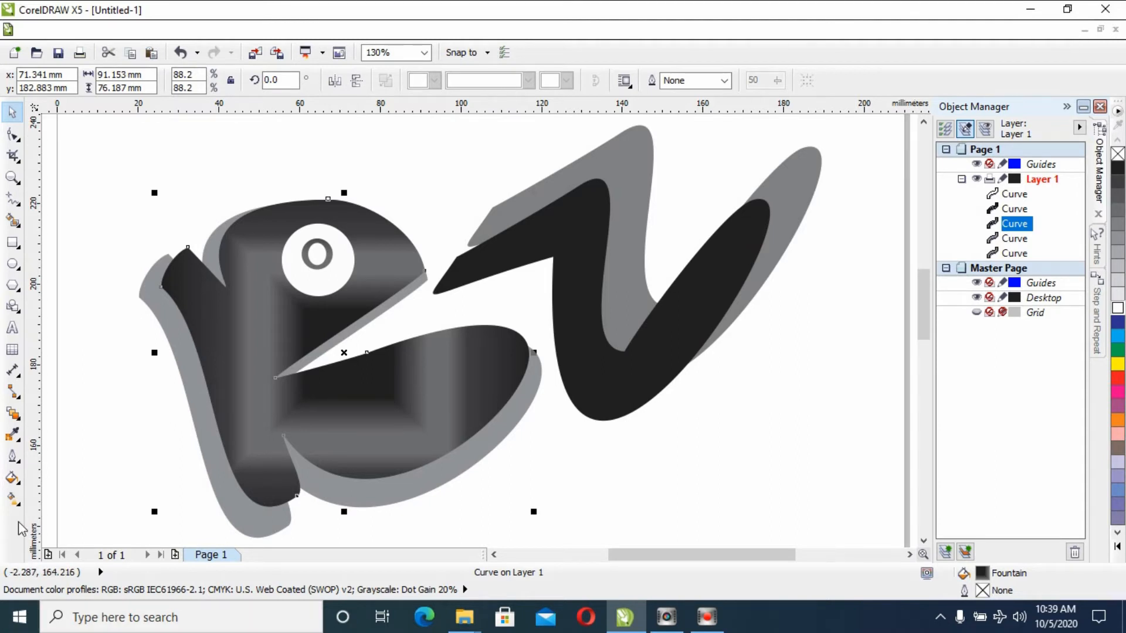
Change the B's custom fountain fill to Linear, move the 36% stop to 28% and the 57% stop to 79%, and apply it
click(11, 478)
click(75, 381)
click(496, 222)
click(501, 178)
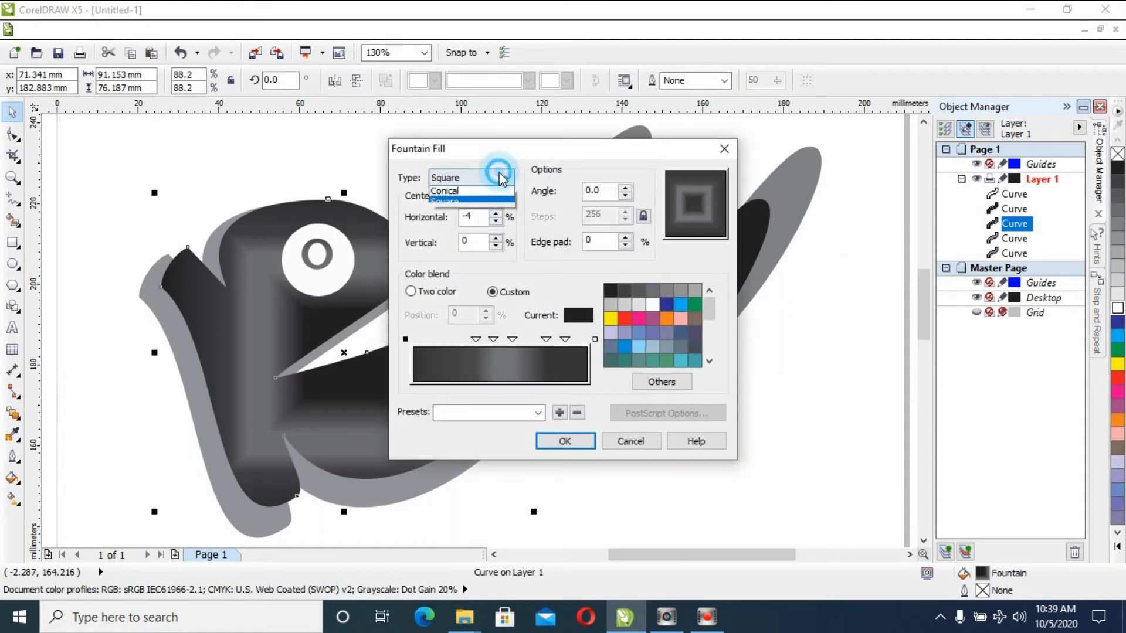
click(451, 188)
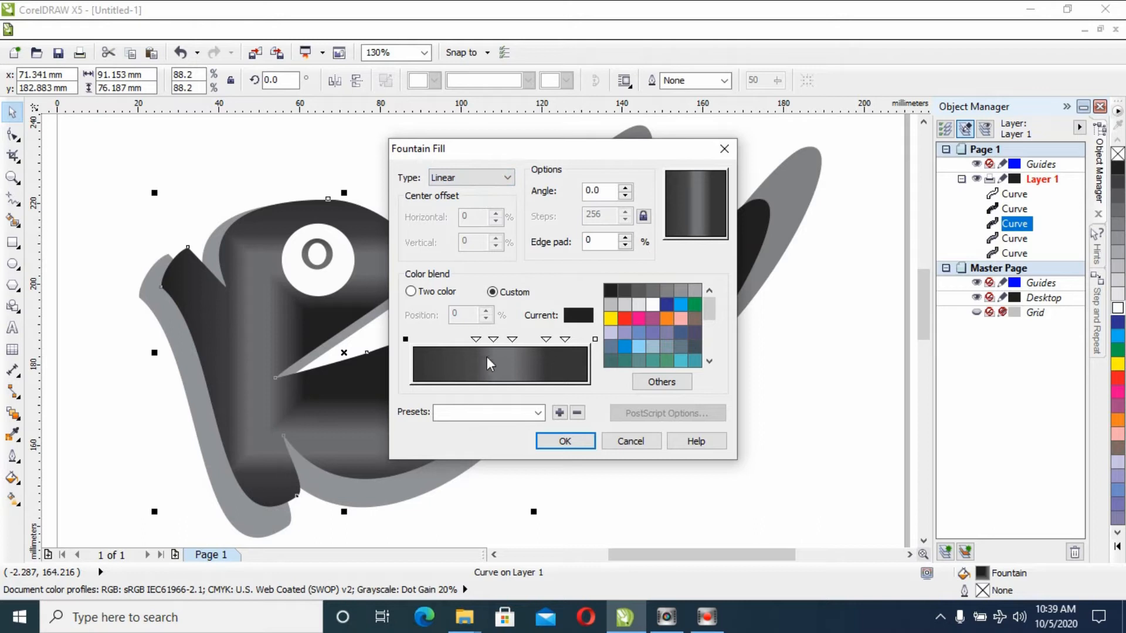
mouse_move(476, 343)
mouse_down()
mouse_move(442, 335)
mouse_move(462, 346)
mouse_move(548, 336)
mouse_up()
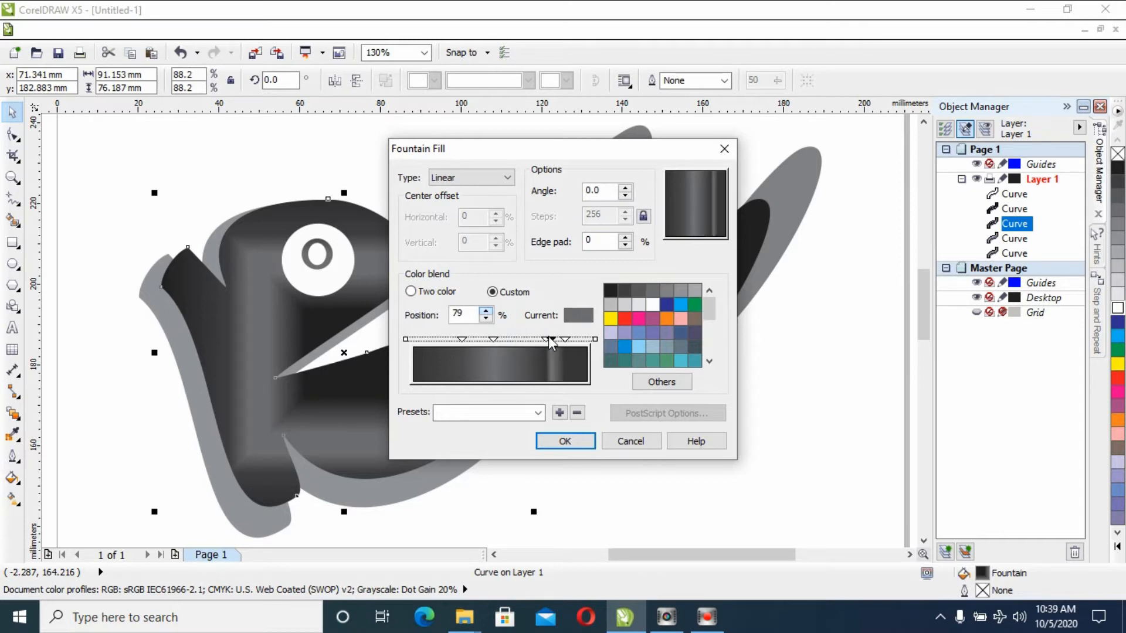
click(575, 442)
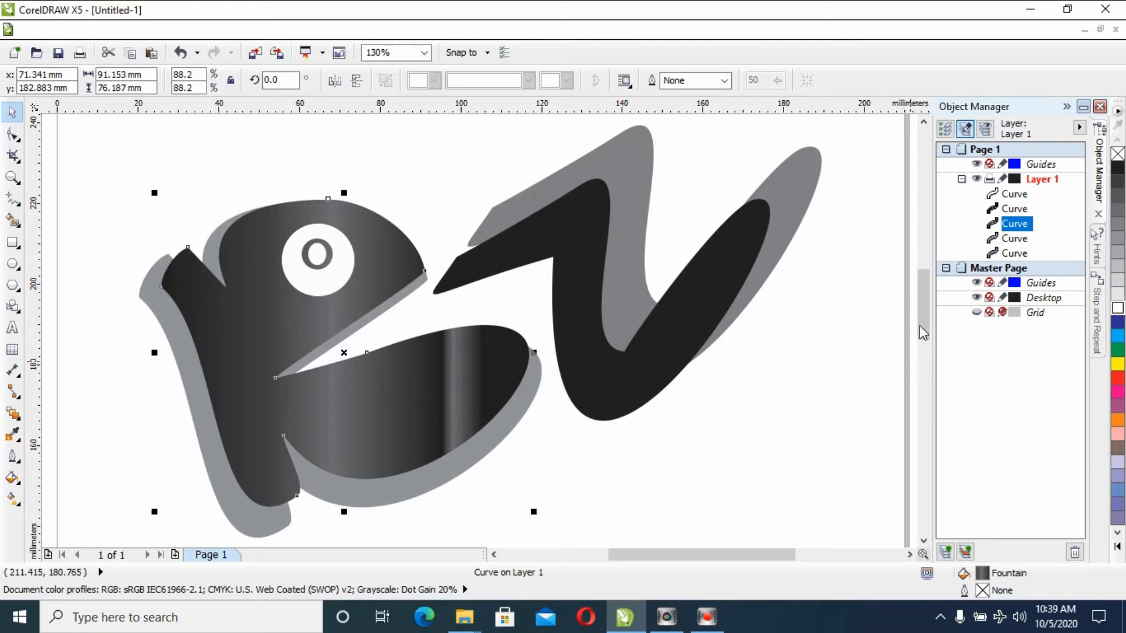
Recolor the start, end and 87% stops of the B's linear fountain fill dark blue
click(13, 478)
click(80, 378)
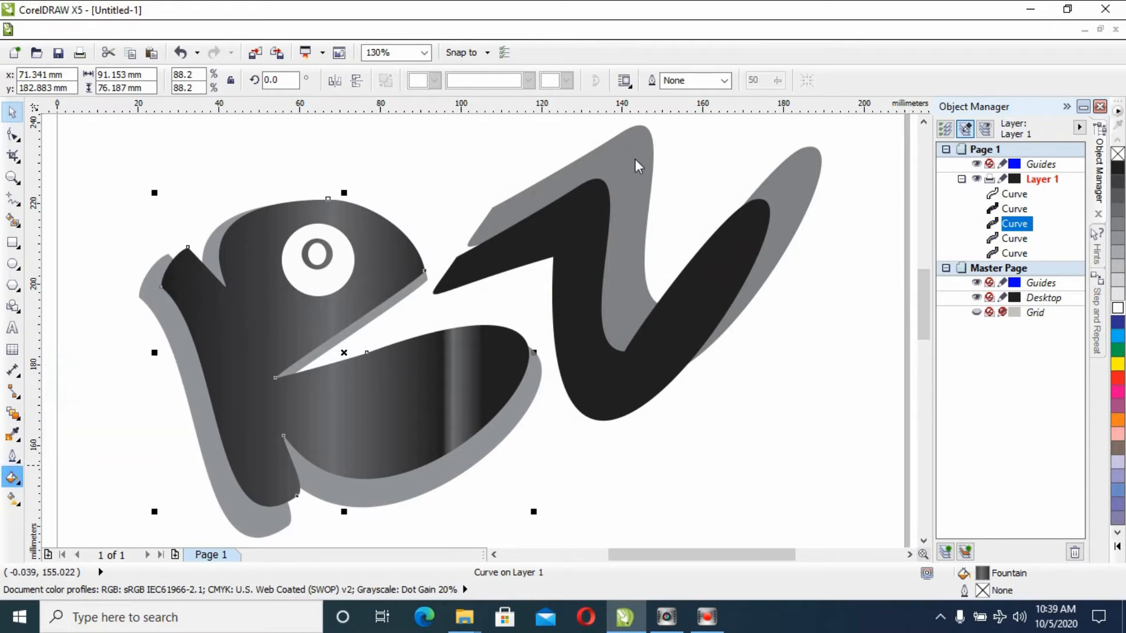
click(405, 339)
click(667, 306)
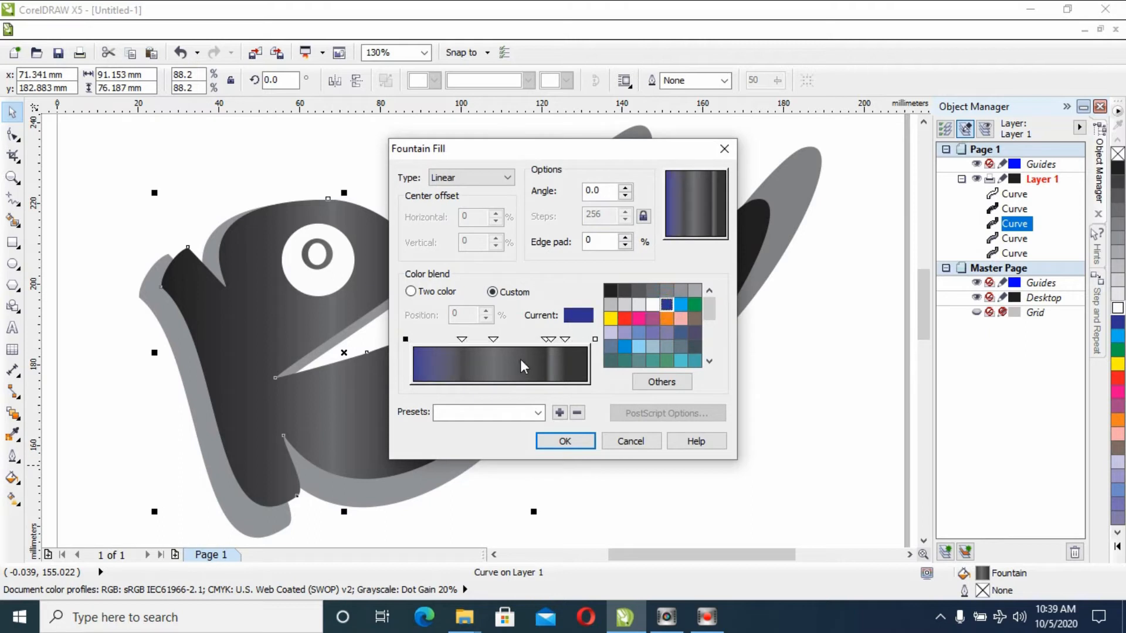
click(595, 340)
click(666, 304)
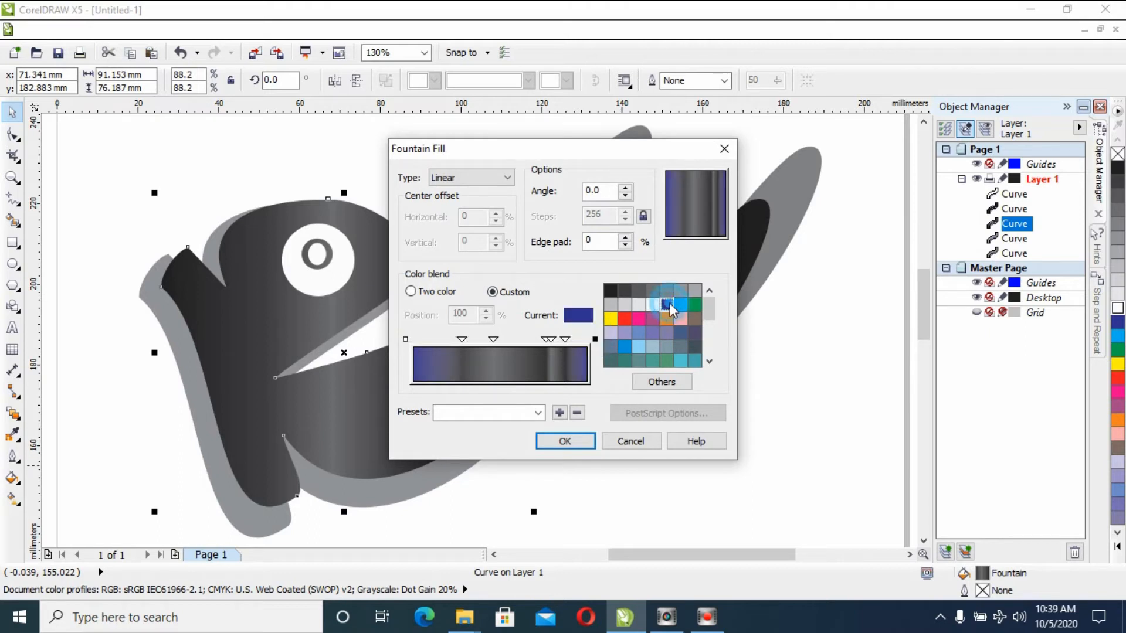
click(564, 339)
click(667, 304)
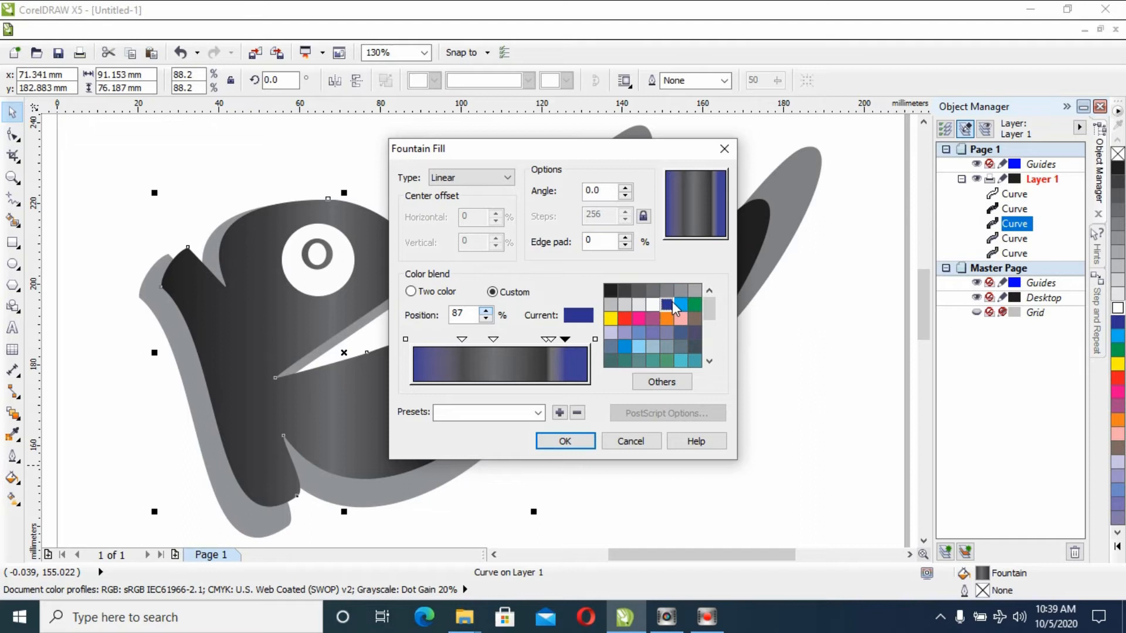
Recolor the 76%, 28% and 46% stops of the B's linear blend light blue
click(549, 339)
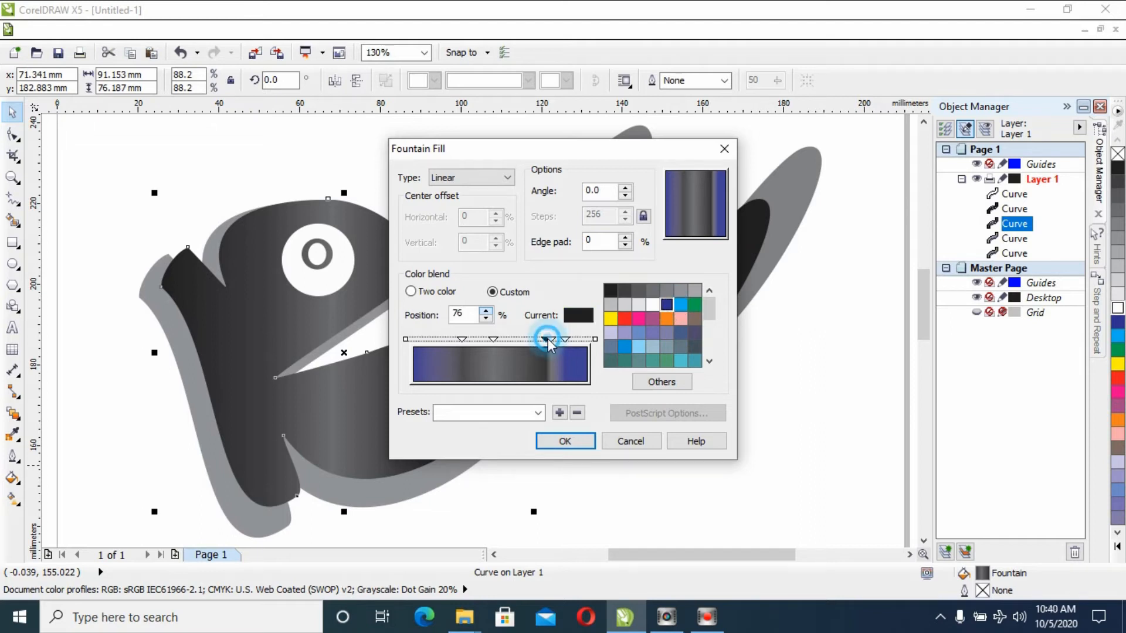
click(681, 304)
click(462, 339)
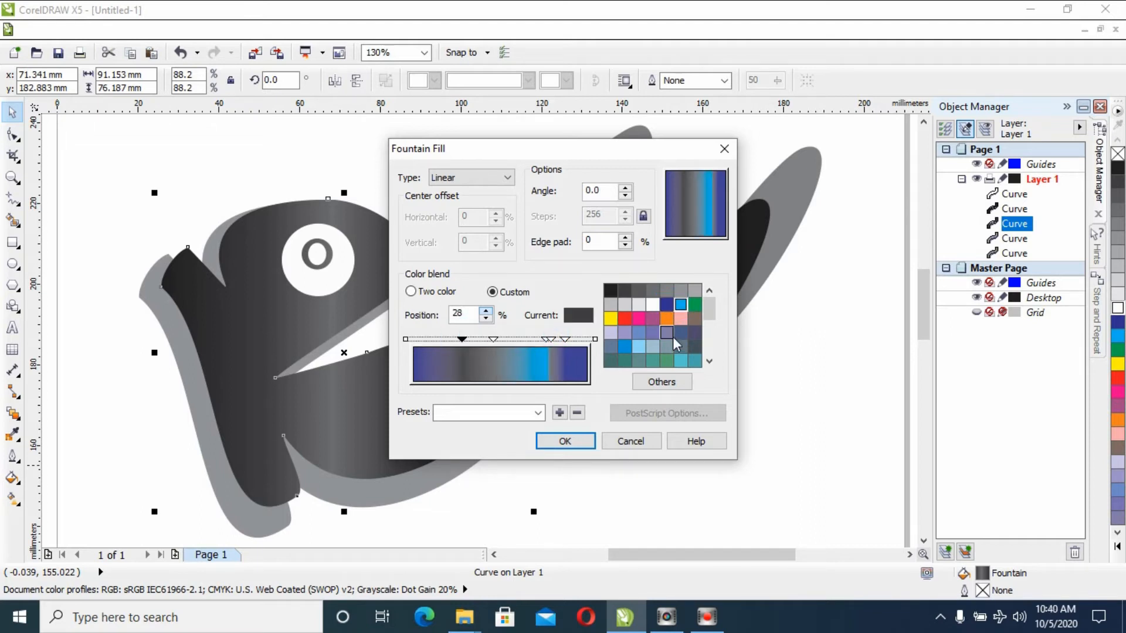
click(680, 305)
click(493, 339)
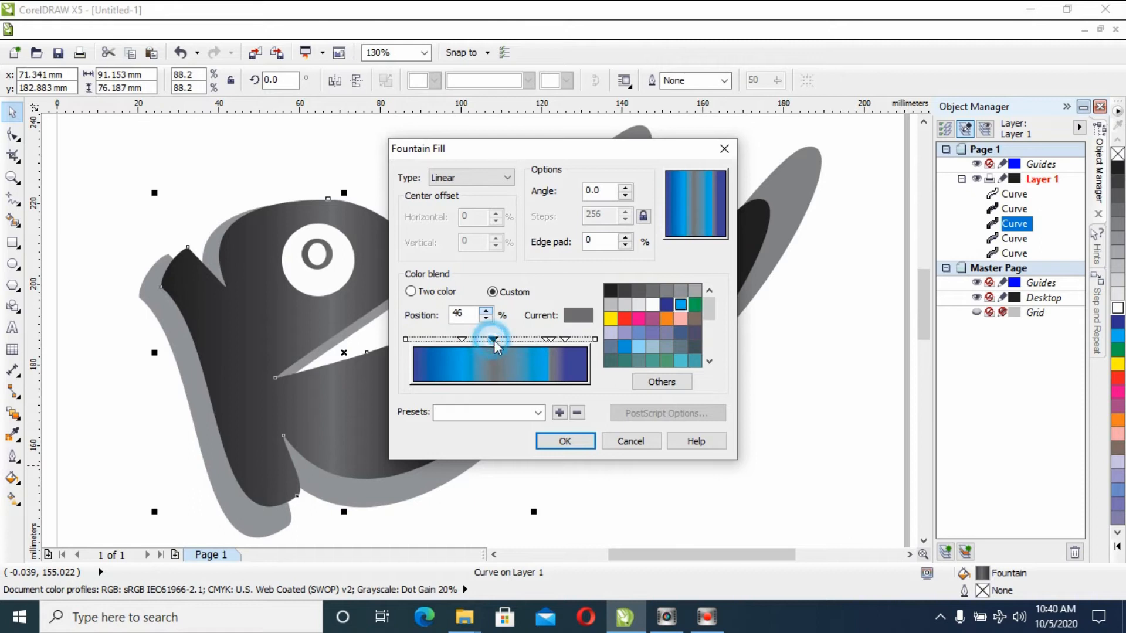
click(676, 306)
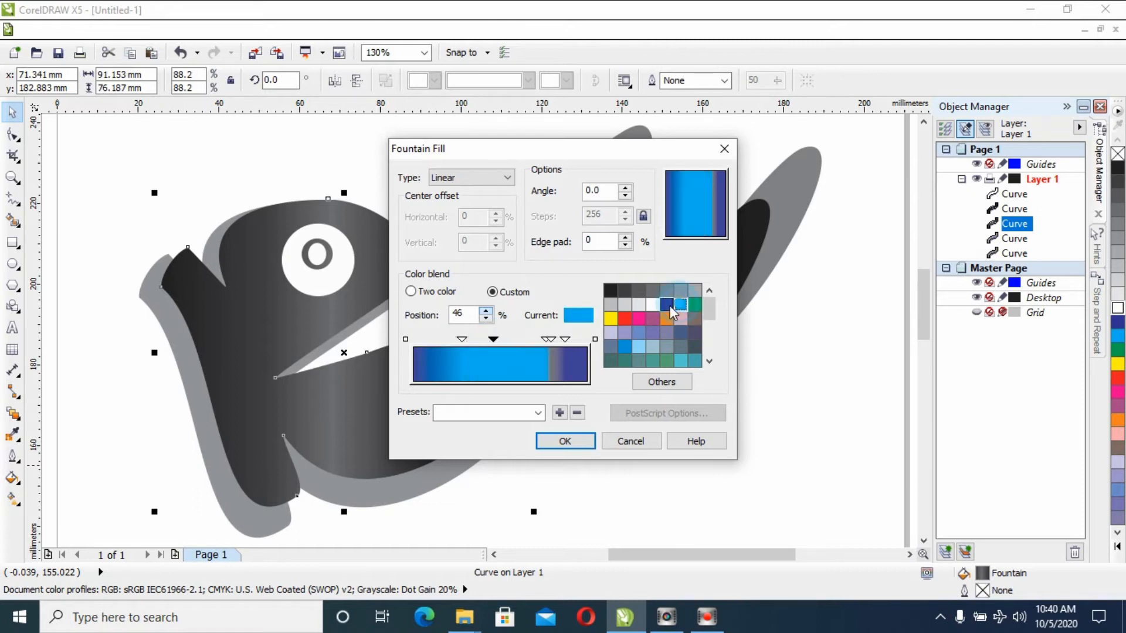
Recolor the blend's 79% stop light blue and move the dark blue 87% stop to 70%
click(564, 339)
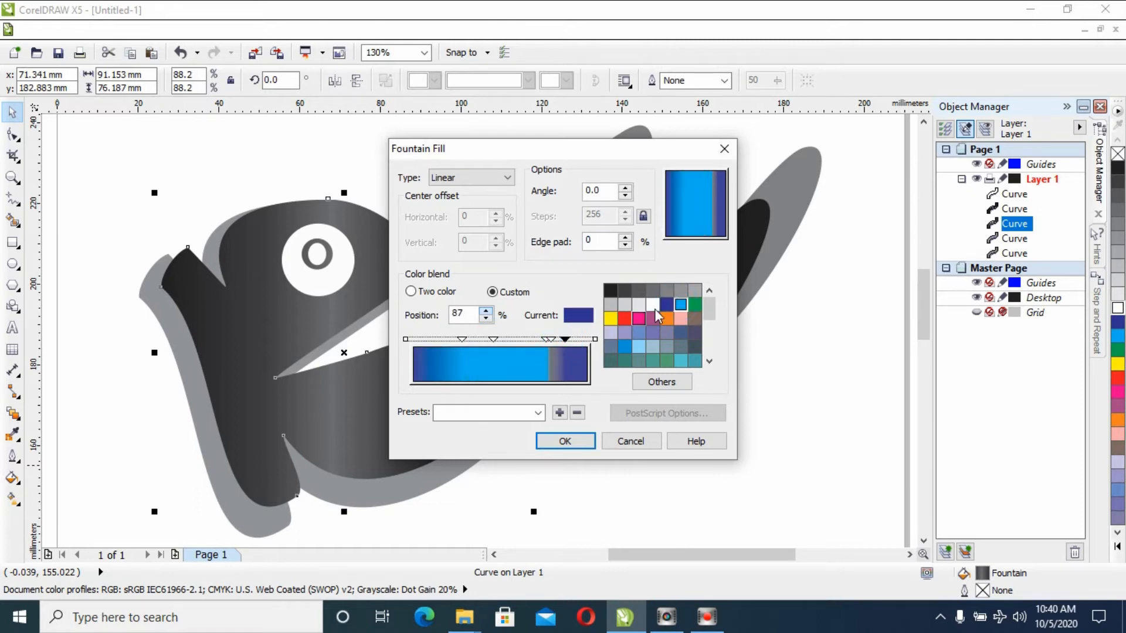
click(552, 339)
click(545, 343)
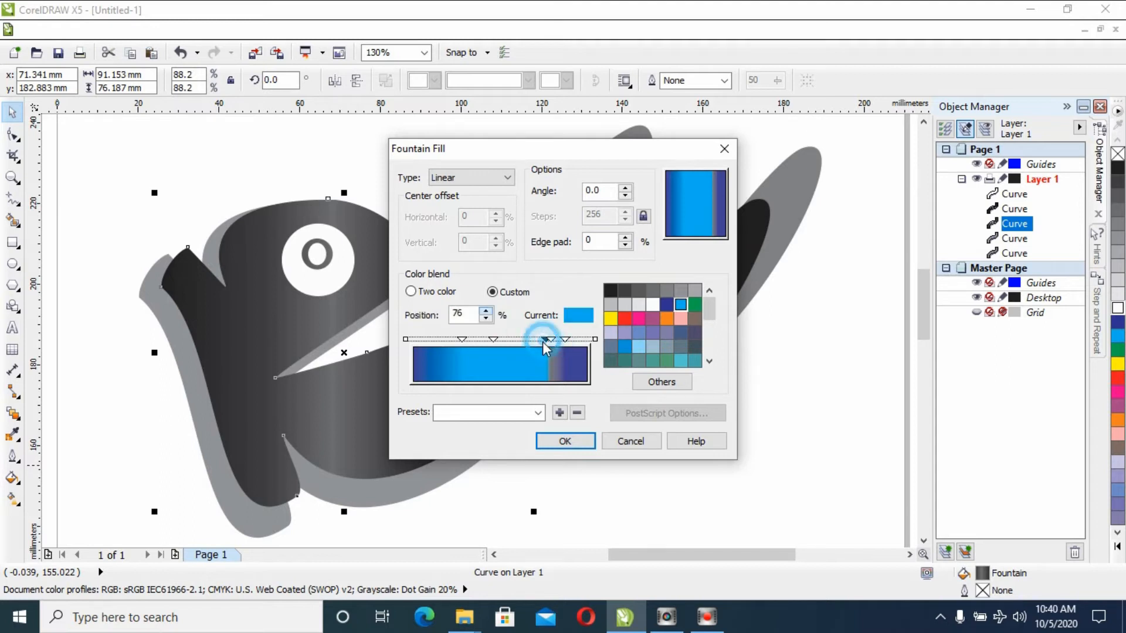
click(551, 340)
click(683, 305)
drag(565, 339, 536, 344)
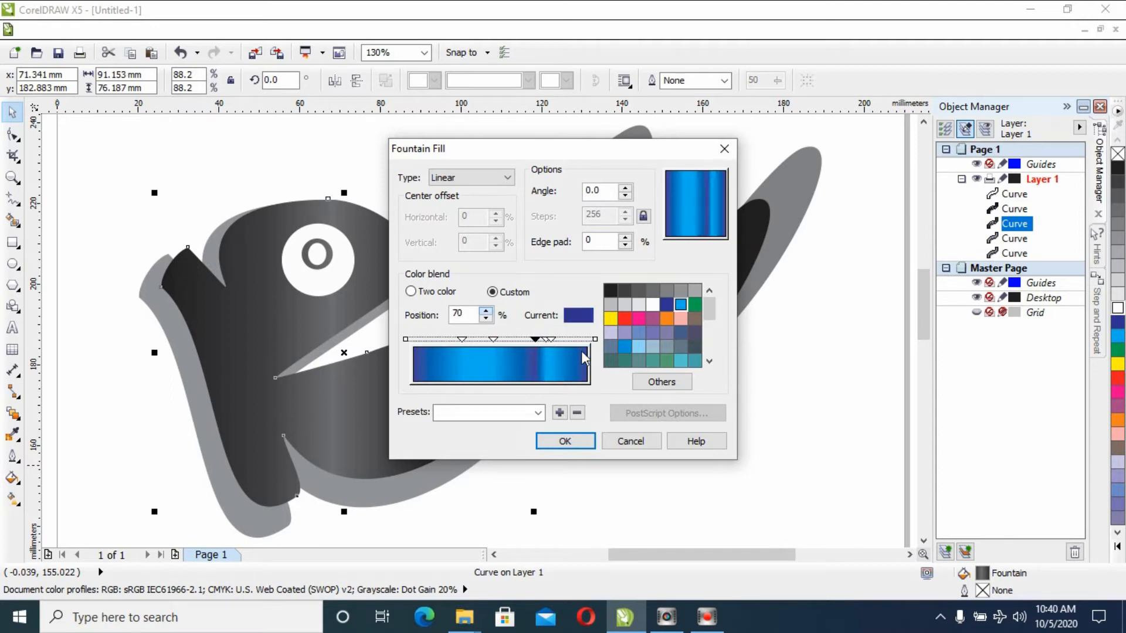
Add a dark blue stop at 89%, move the light blue 79% stop to 26%, and apply the fill to the B
double_click(569, 341)
click(666, 304)
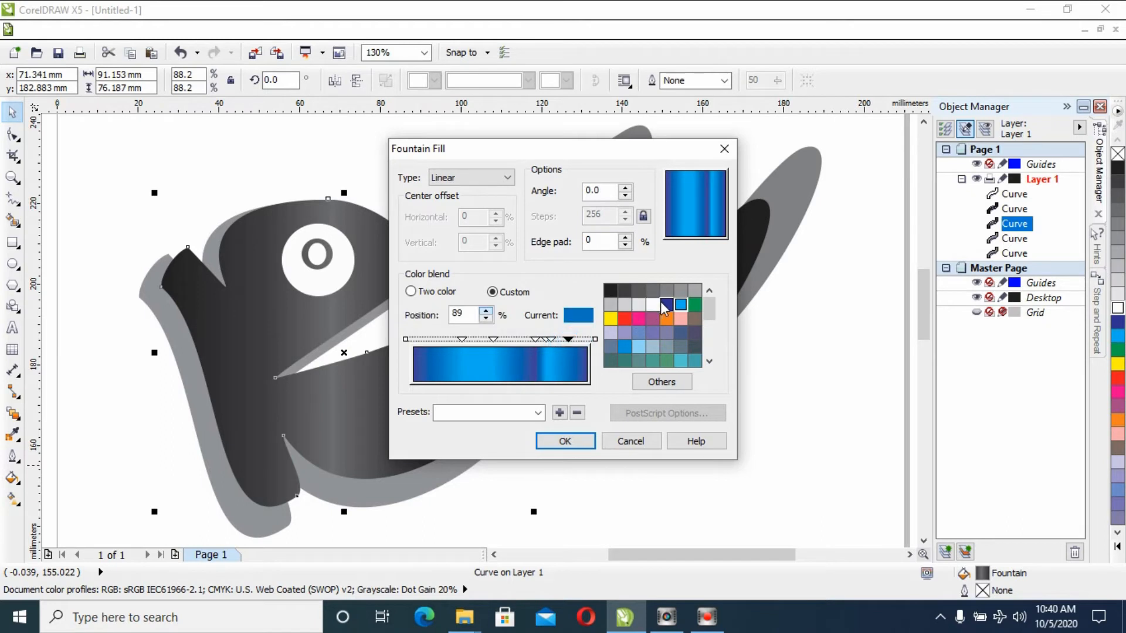
drag(556, 341, 457, 369)
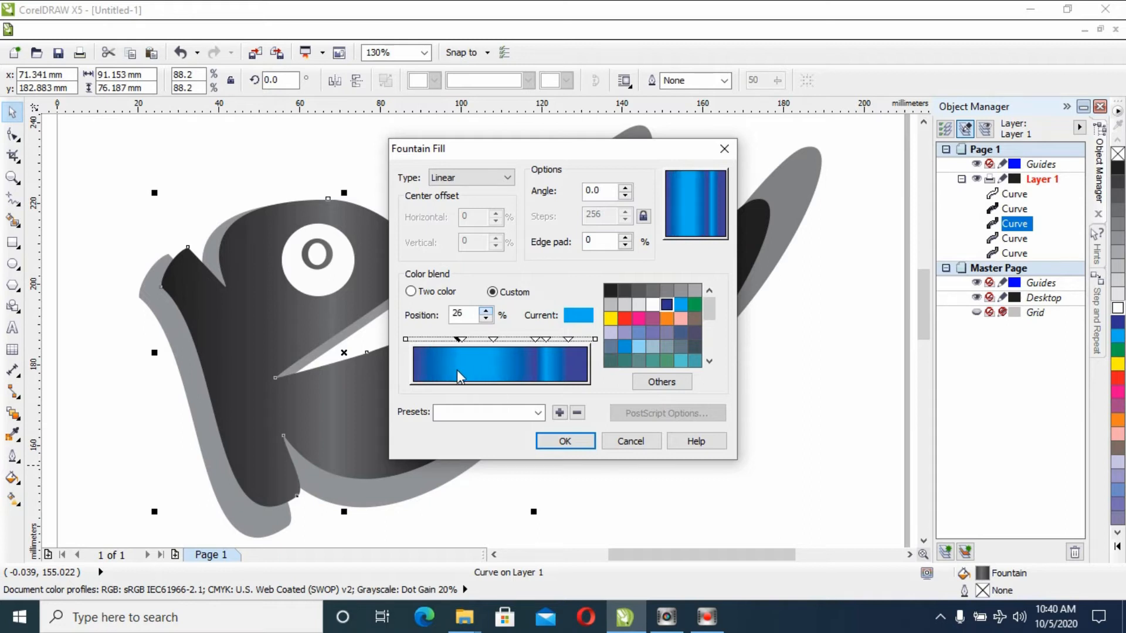
click(560, 442)
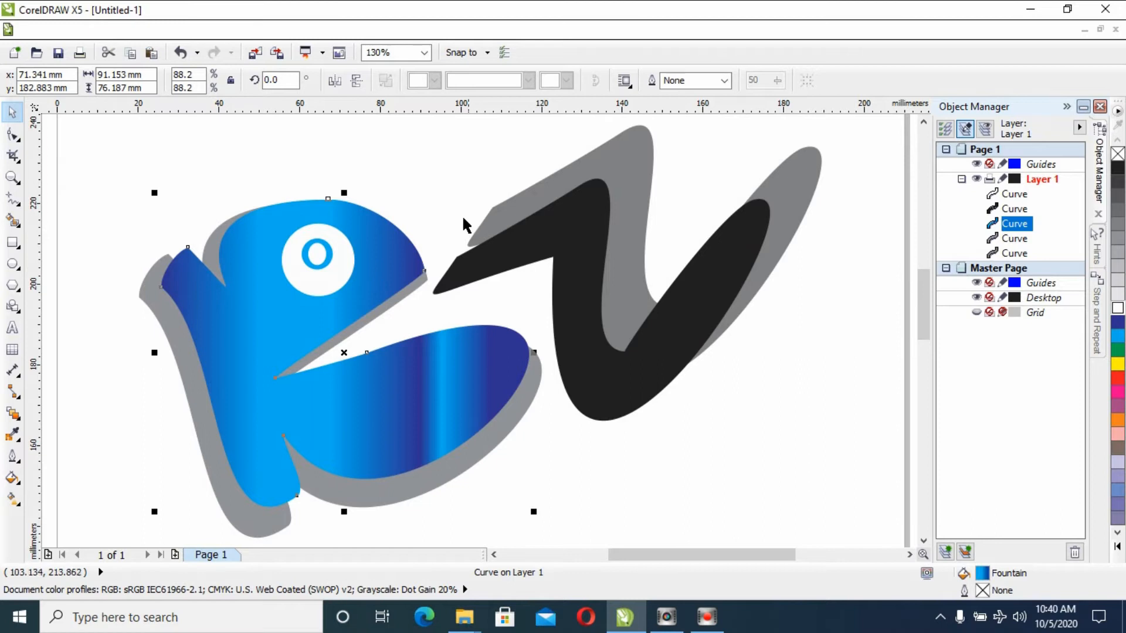
Start a fountain fill on the black N with yellow as its start colour and switch to a custom colour blend
click(567, 281)
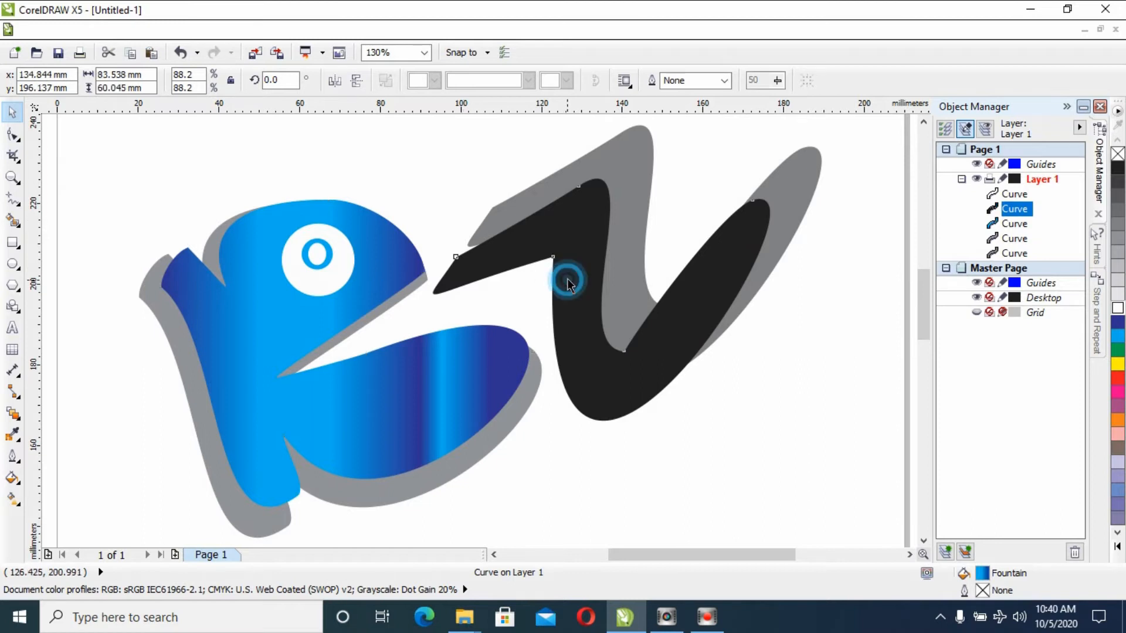
click(12, 477)
click(69, 381)
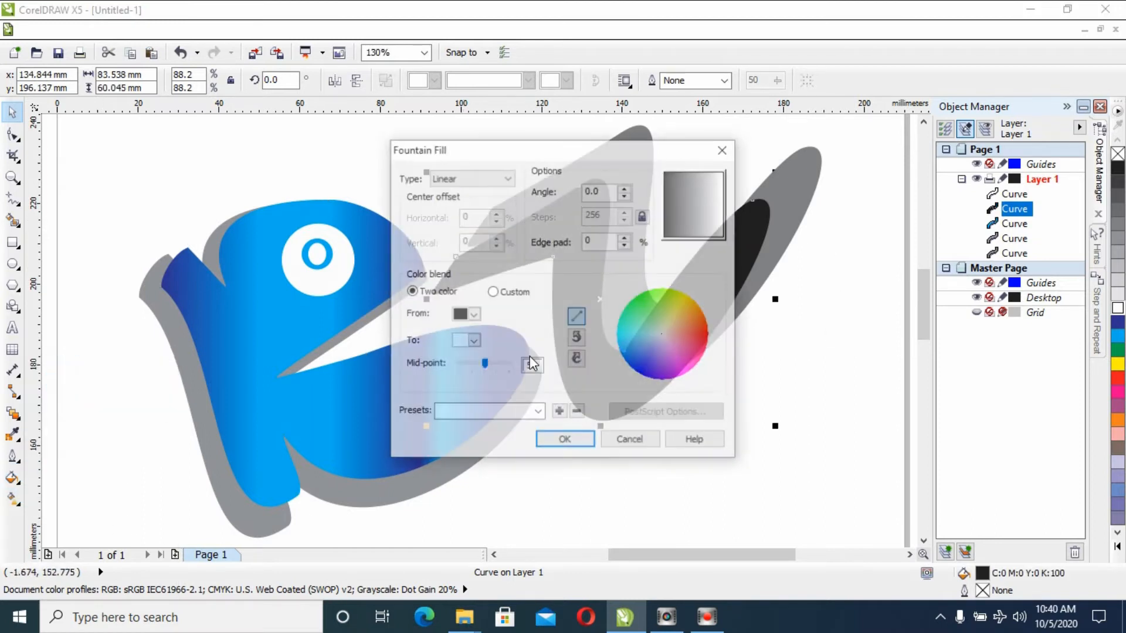
click(462, 317)
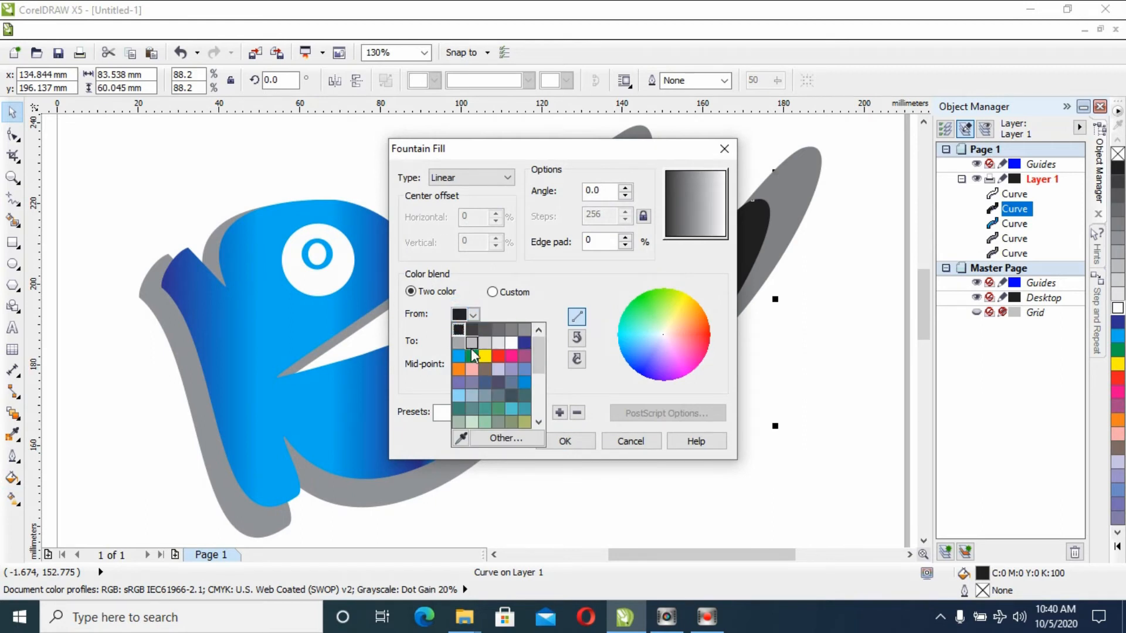
click(485, 356)
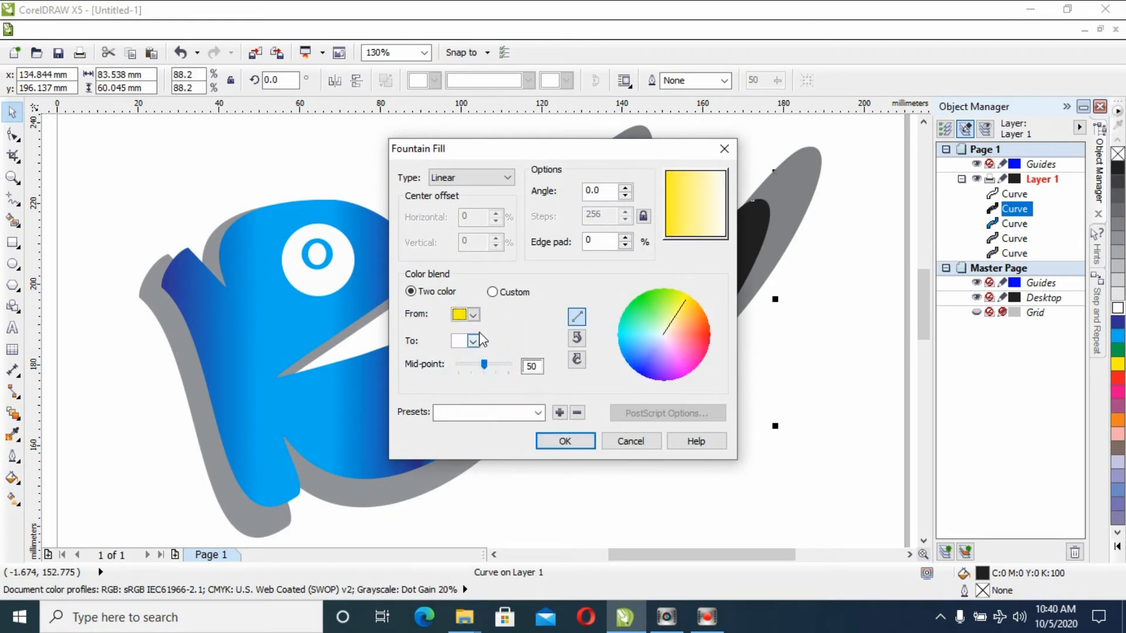
click(492, 292)
Compare the Radial, Conical and Square fill types for the N's blend and settle on Radial
click(461, 174)
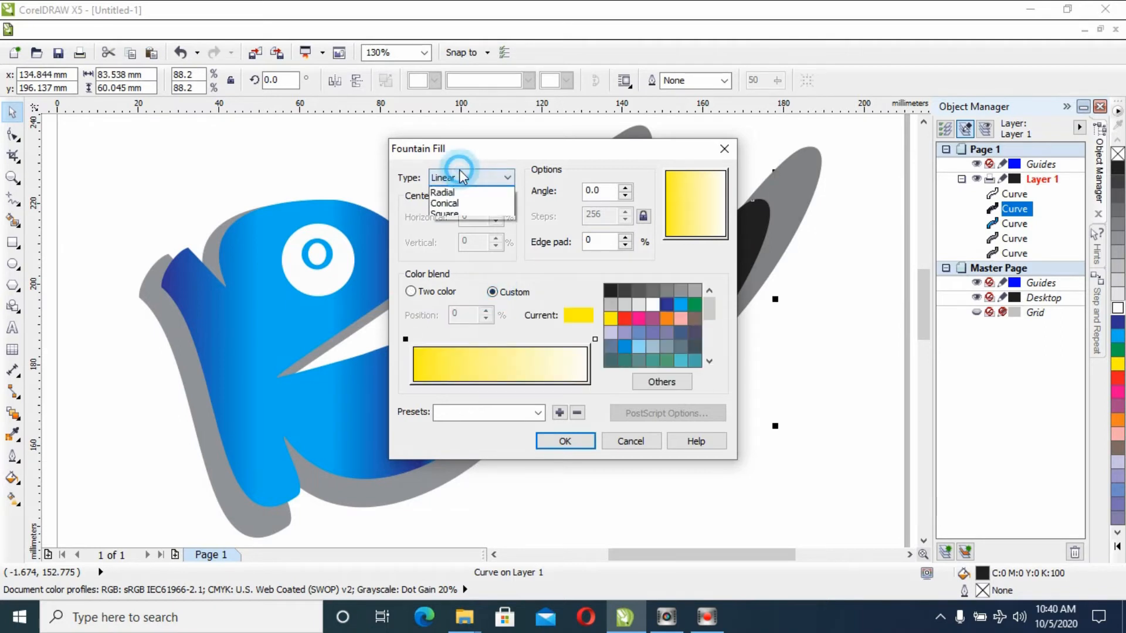
click(465, 192)
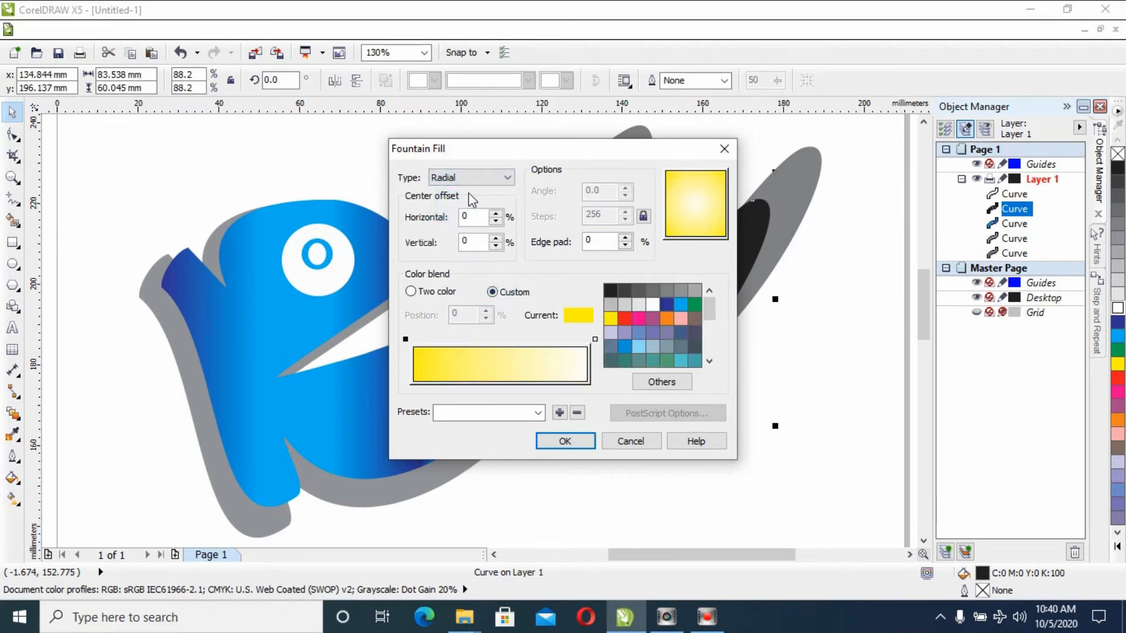
click(480, 177)
click(472, 214)
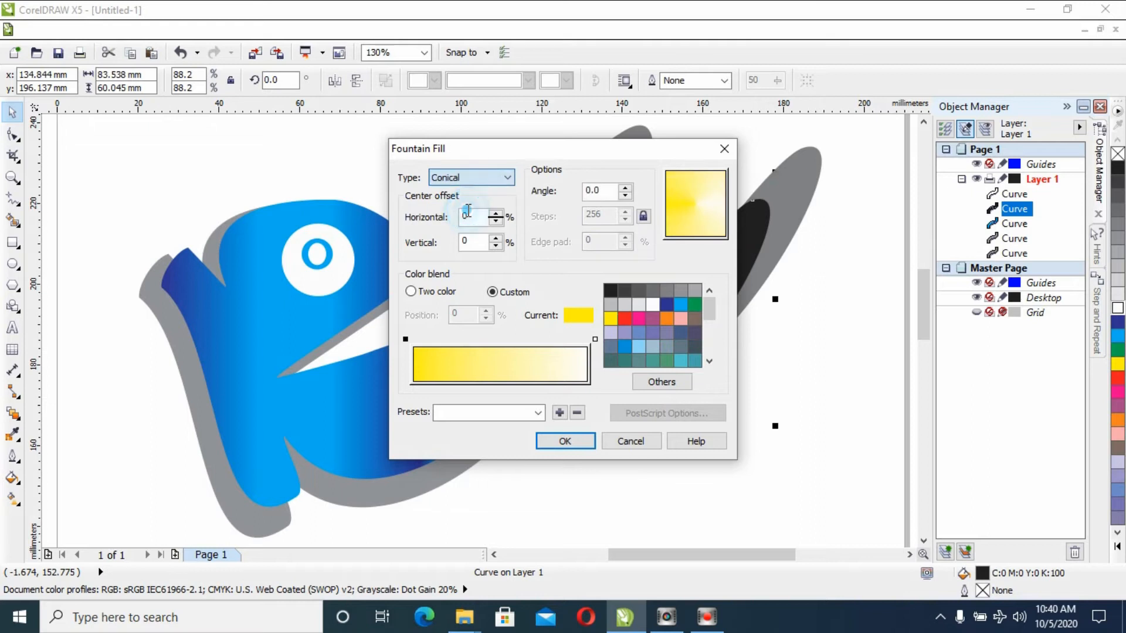
click(489, 177)
click(474, 225)
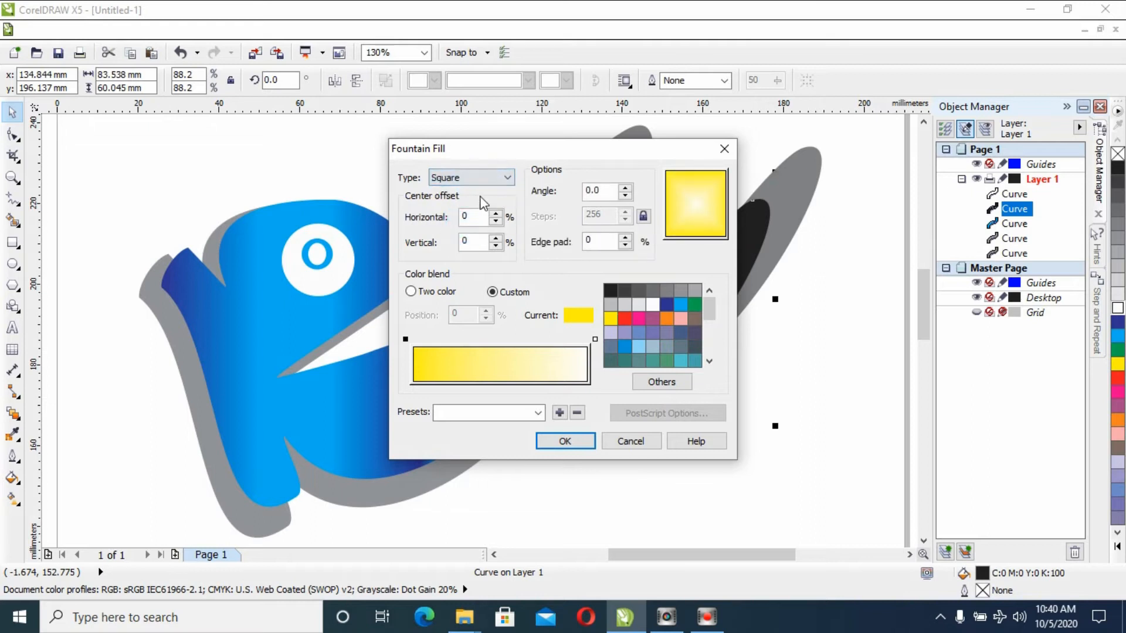
click(486, 177)
click(469, 192)
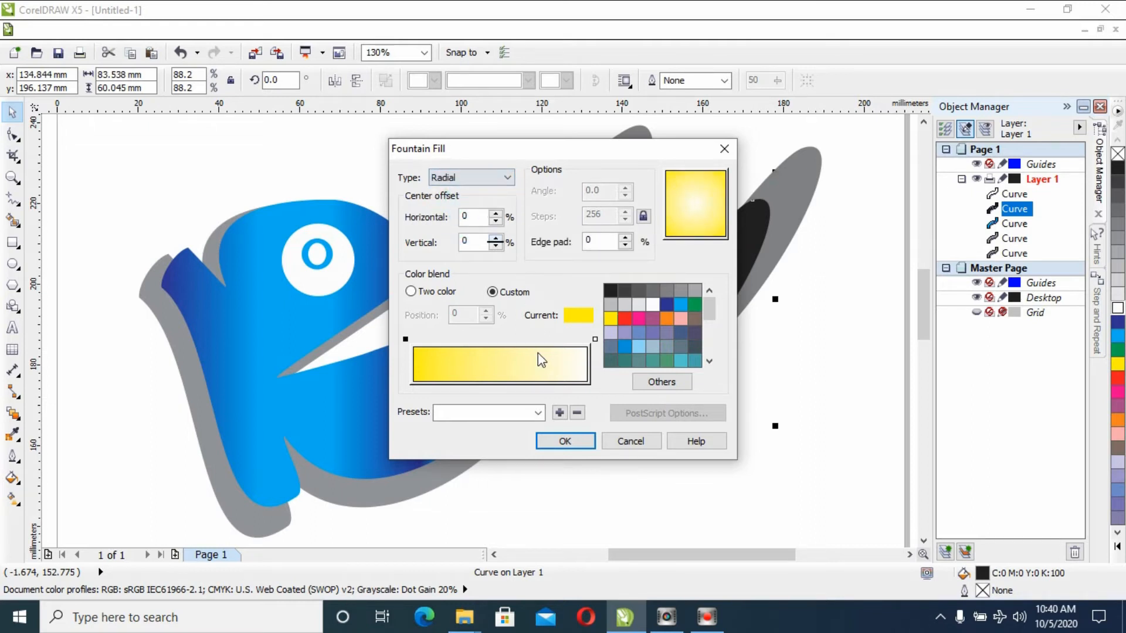
Recolor the radial blend's start stop orange and add a yellow stop at 35%
click(664, 320)
double_click(474, 341)
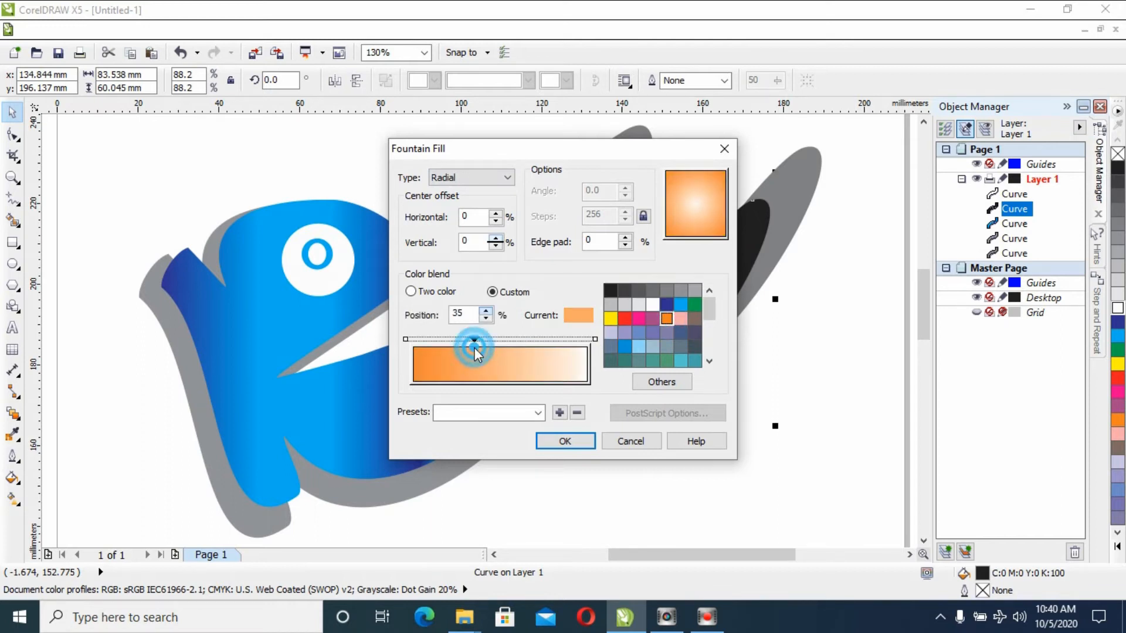
click(610, 319)
Add a yellow stop at 84% and recolor the blend's end stop yellow
click(595, 339)
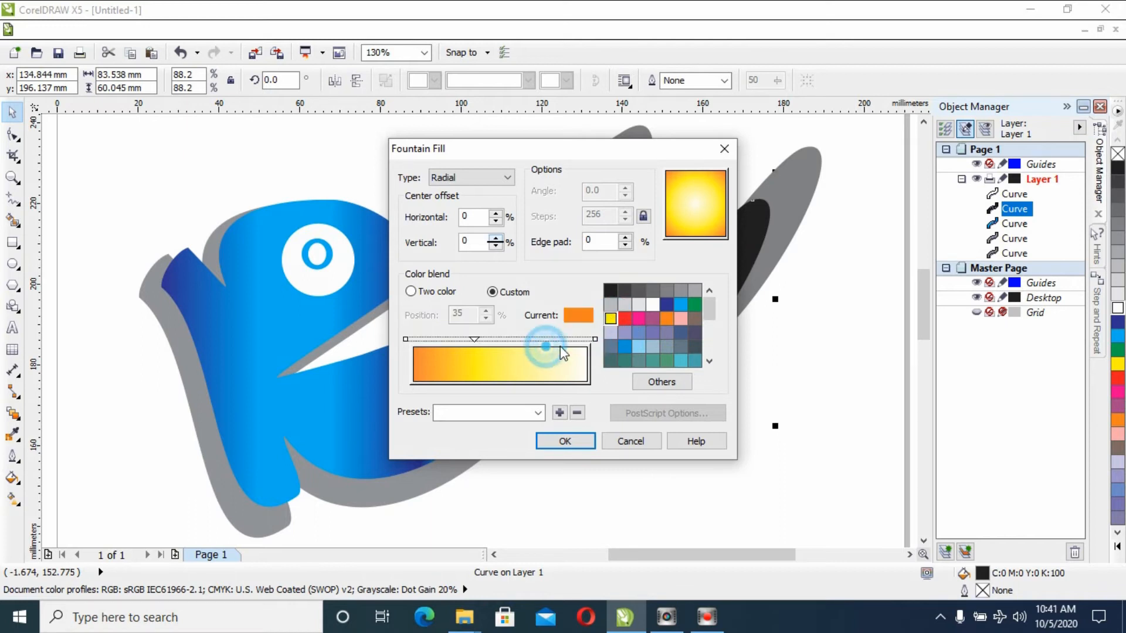
double_click(560, 341)
click(609, 318)
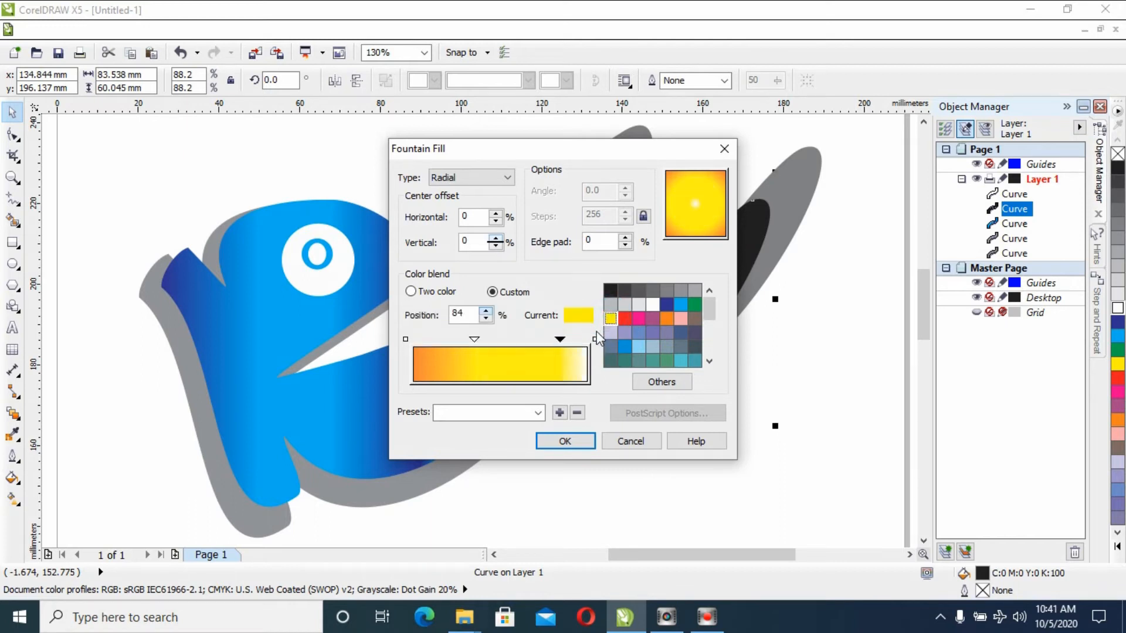
click(594, 340)
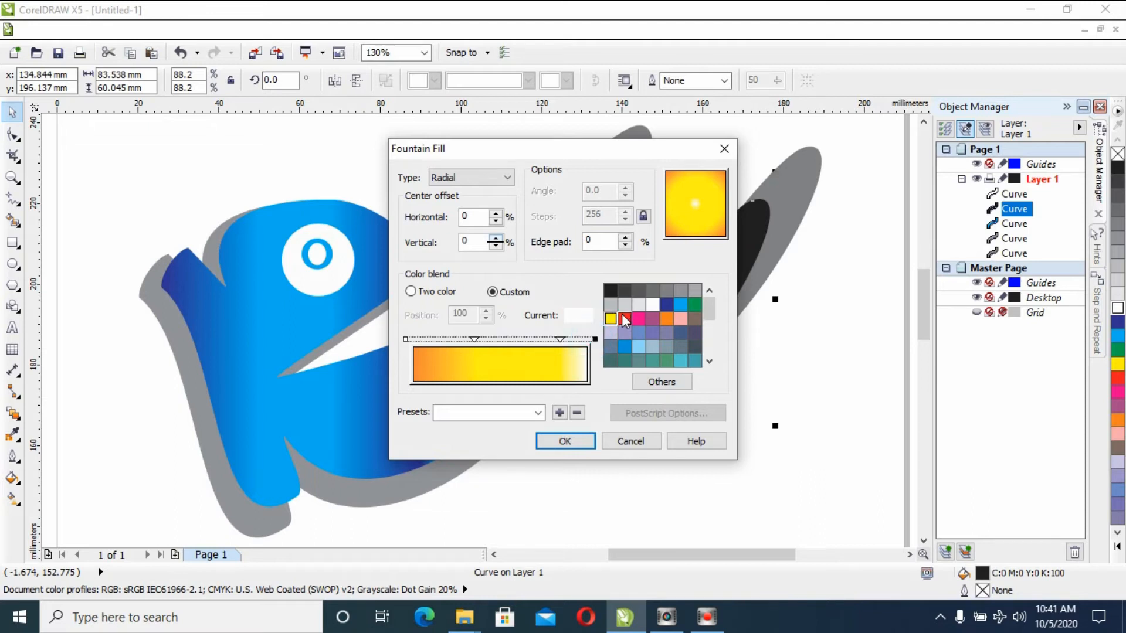
click(610, 319)
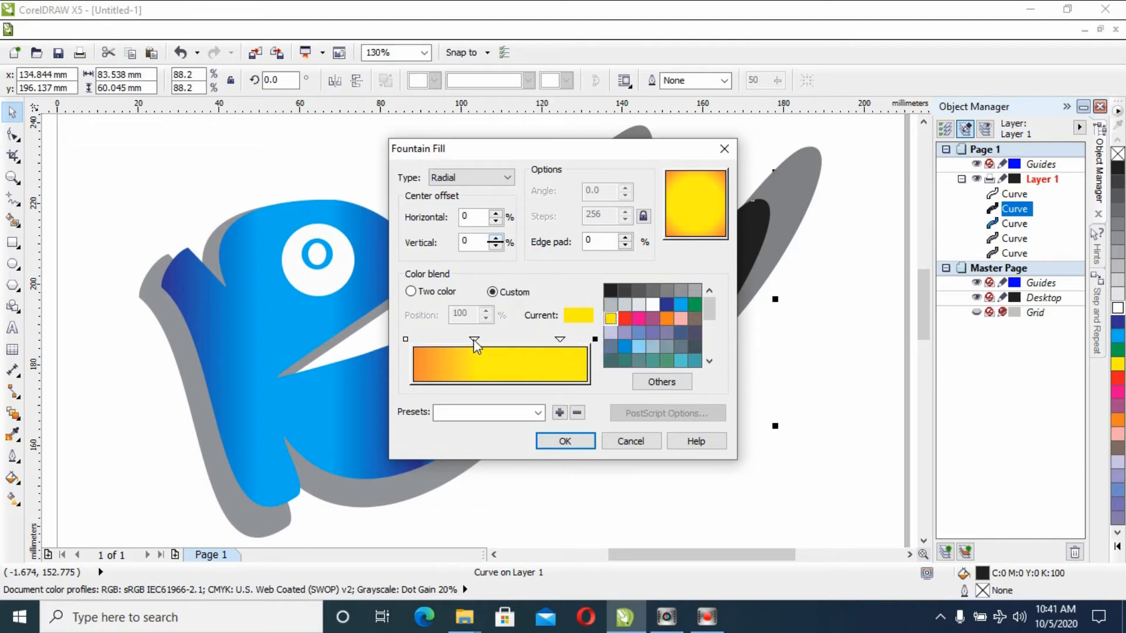
Move the yellow 35% stop closer to the 84% stop and apply the radial fill to the N
drag(474, 341, 525, 343)
click(567, 440)
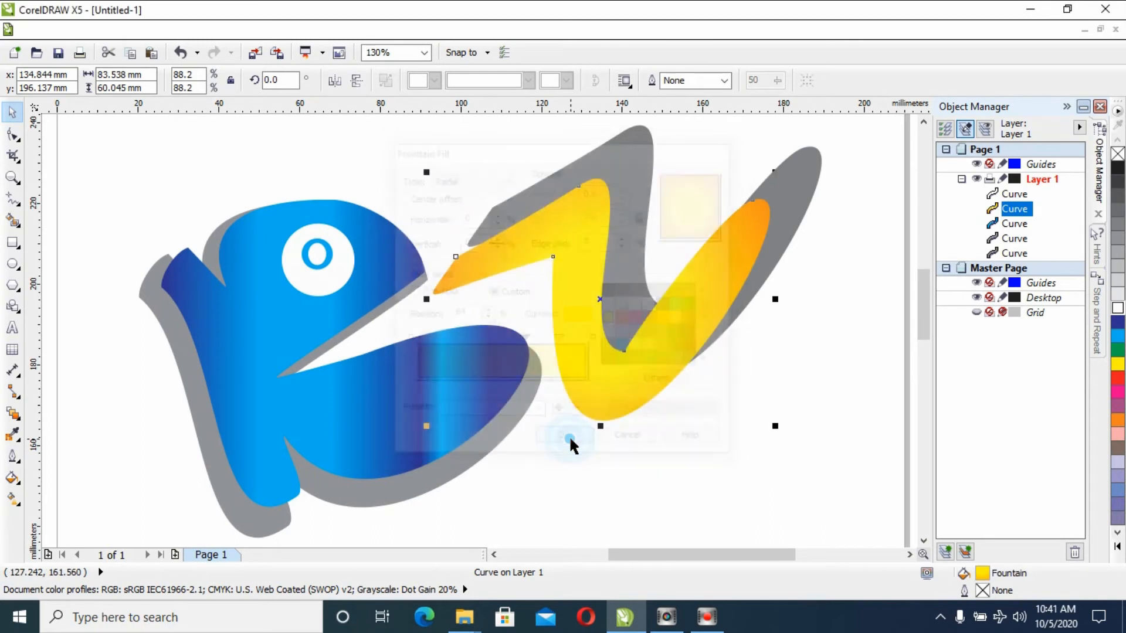
click(442, 169)
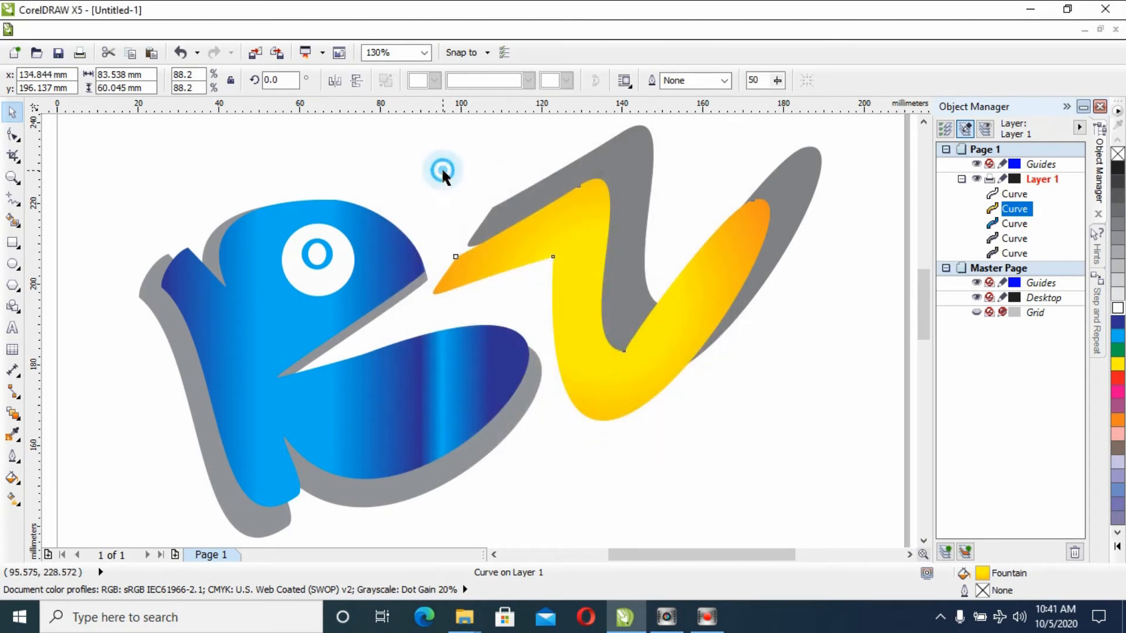
Recolor the grey shadows behind the B and the N solid black
click(165, 330)
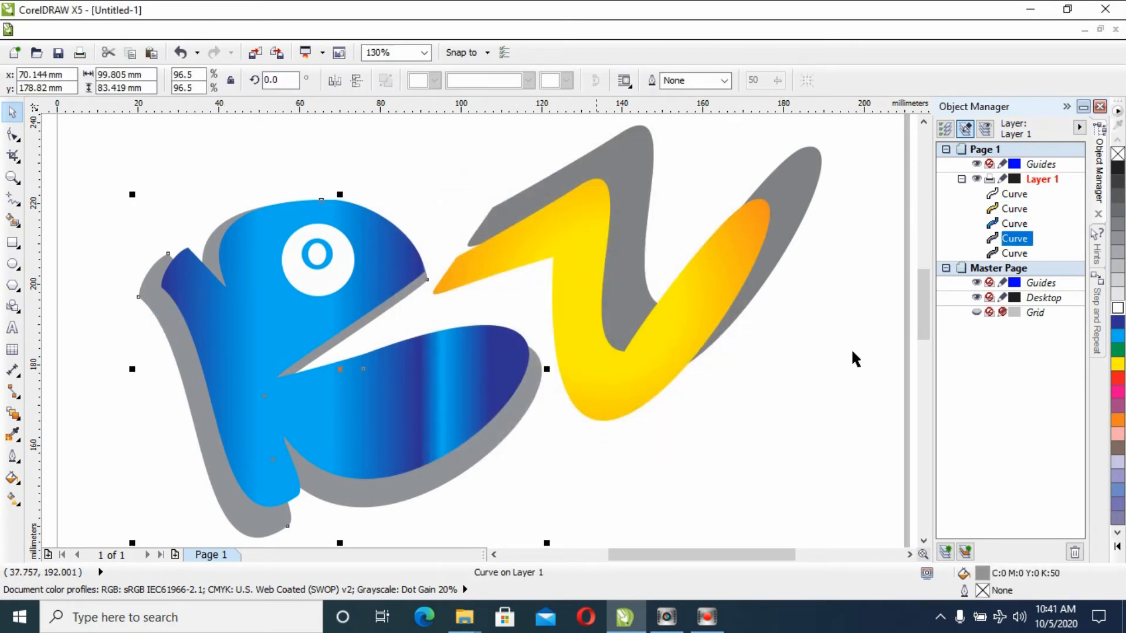
click(1111, 171)
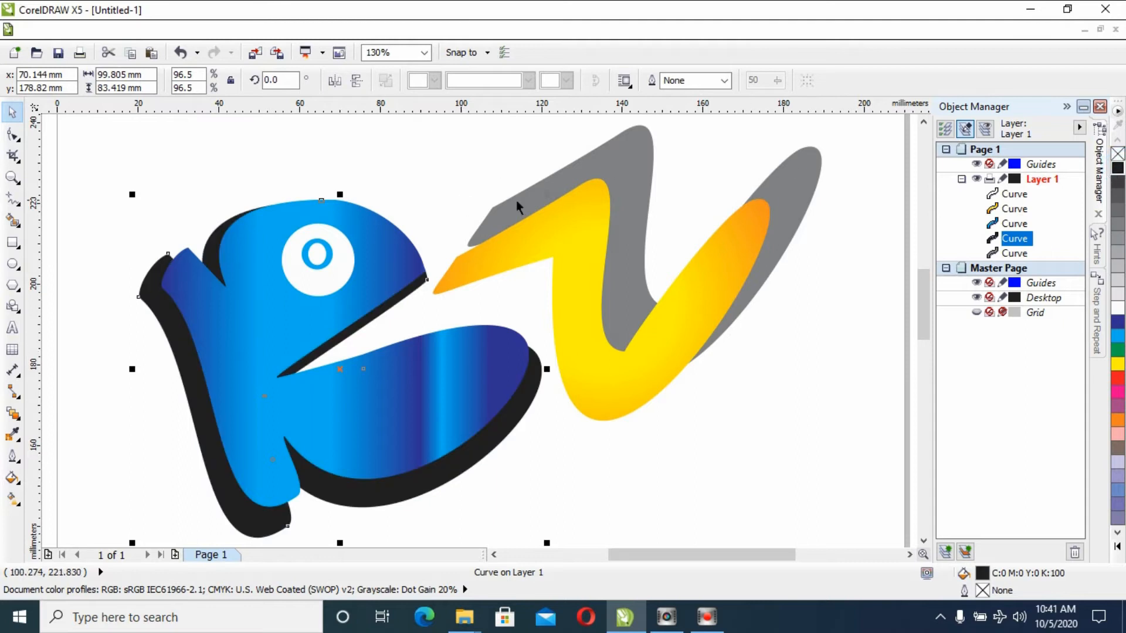
click(653, 164)
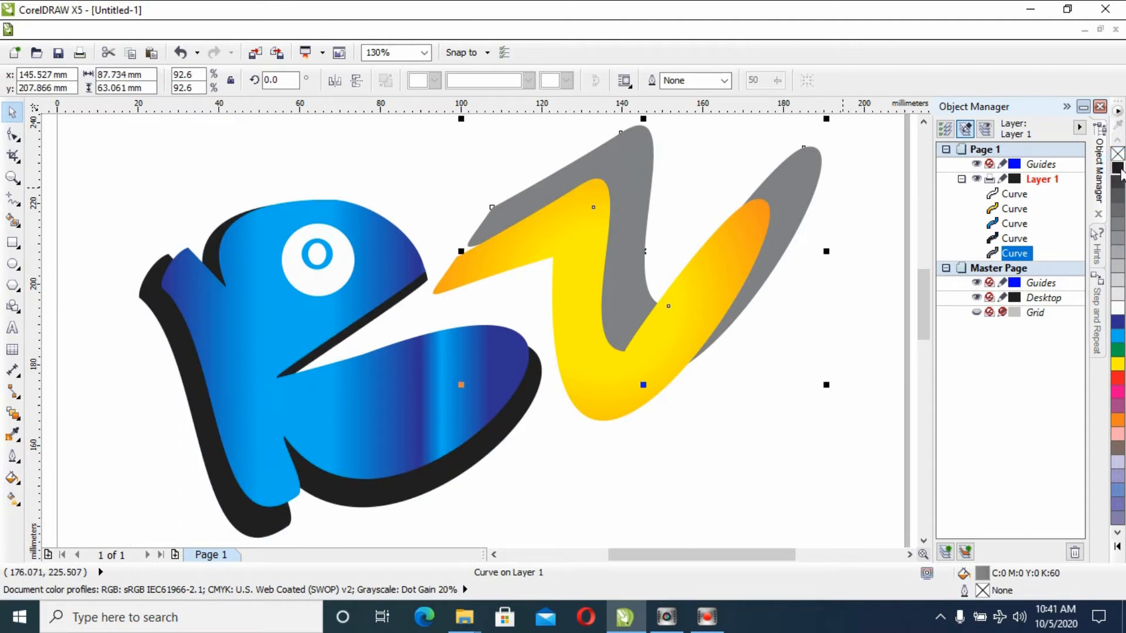
click(1118, 169)
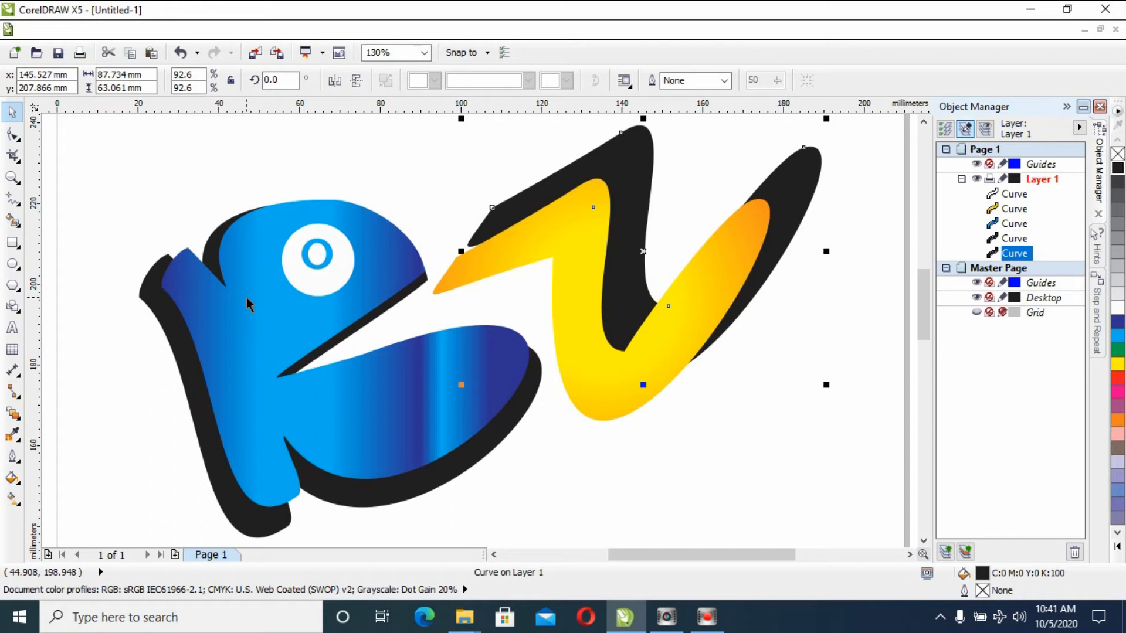
click(392, 174)
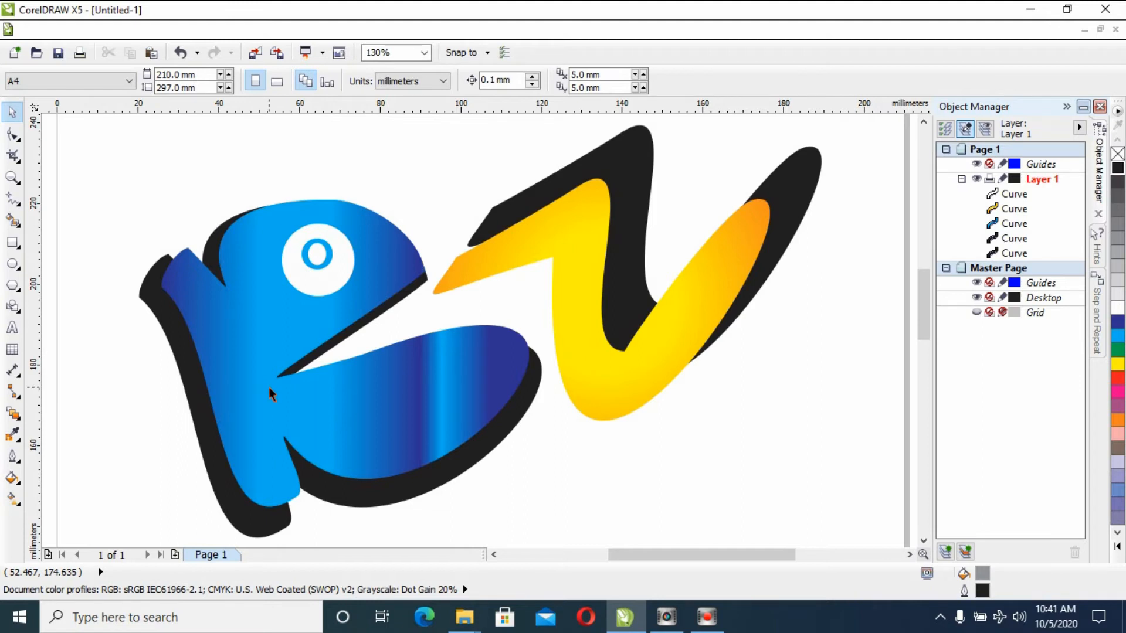
Apply the Aerial clouds texture fill from the Samples library to the B
click(281, 361)
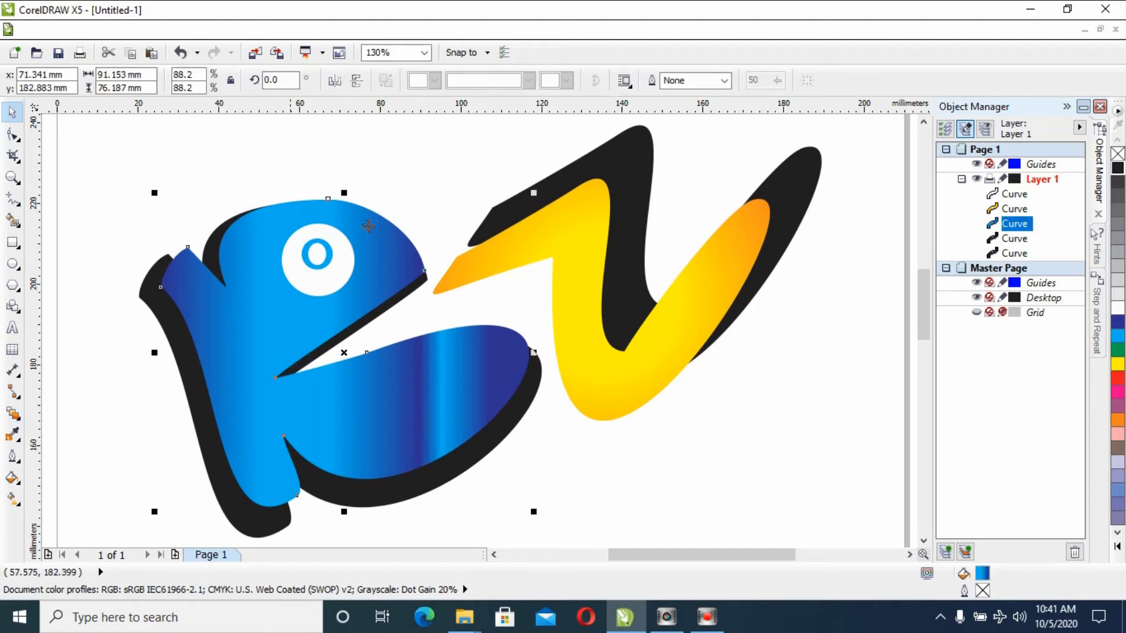
click(12, 477)
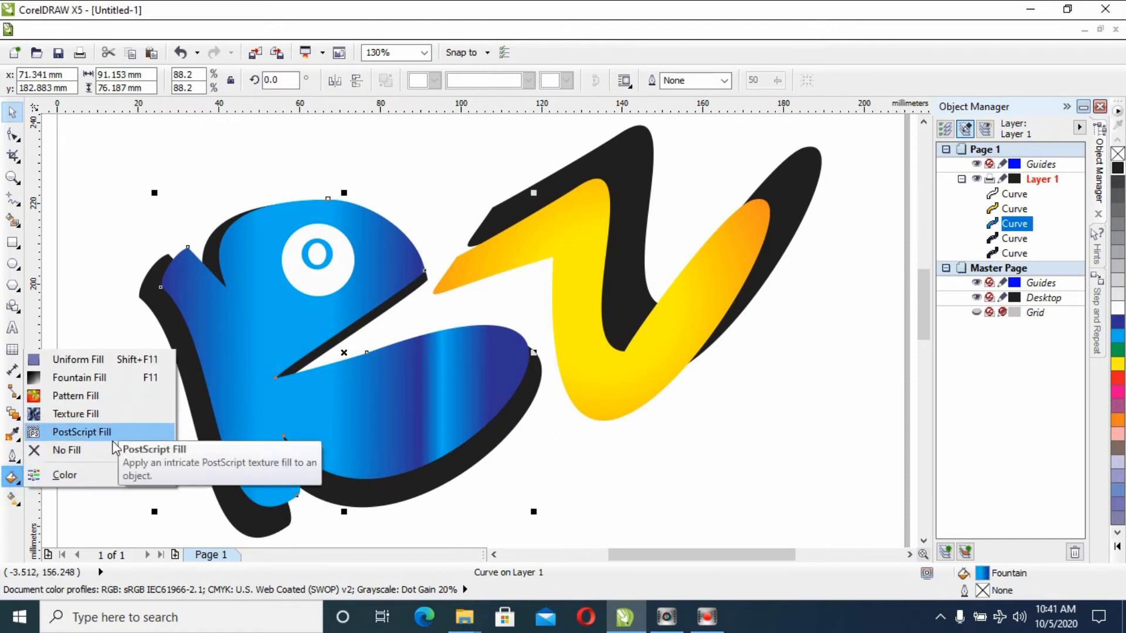
click(120, 407)
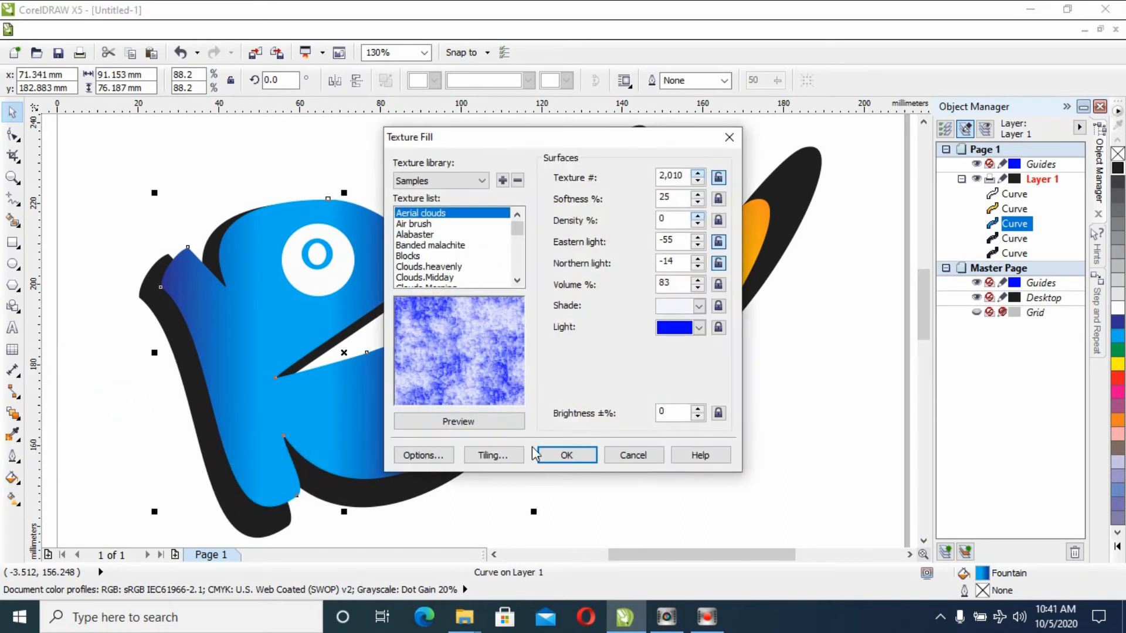
click(566, 455)
click(343, 291)
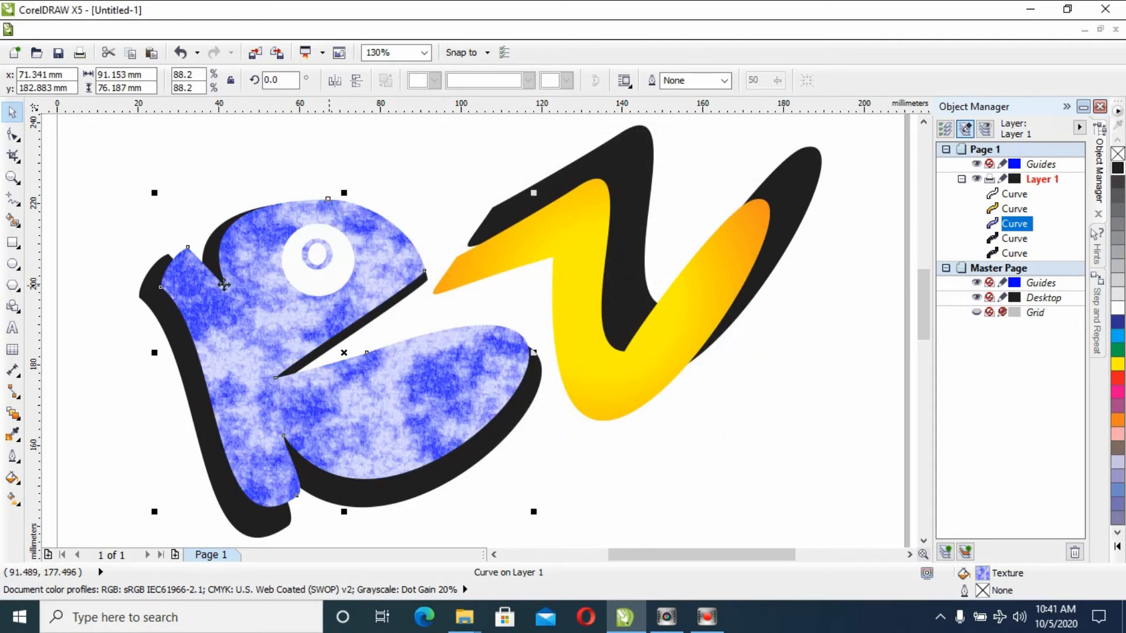
Open the Pattern Fill settings for the B and browse the full-color and 2-color patterns
click(12, 478)
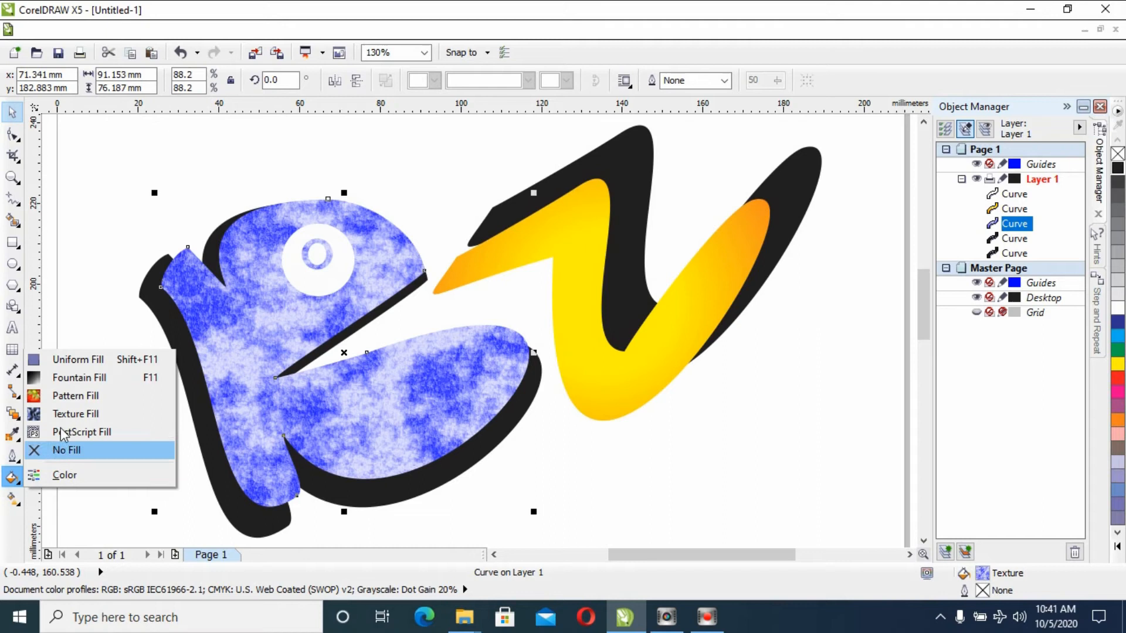
click(87, 395)
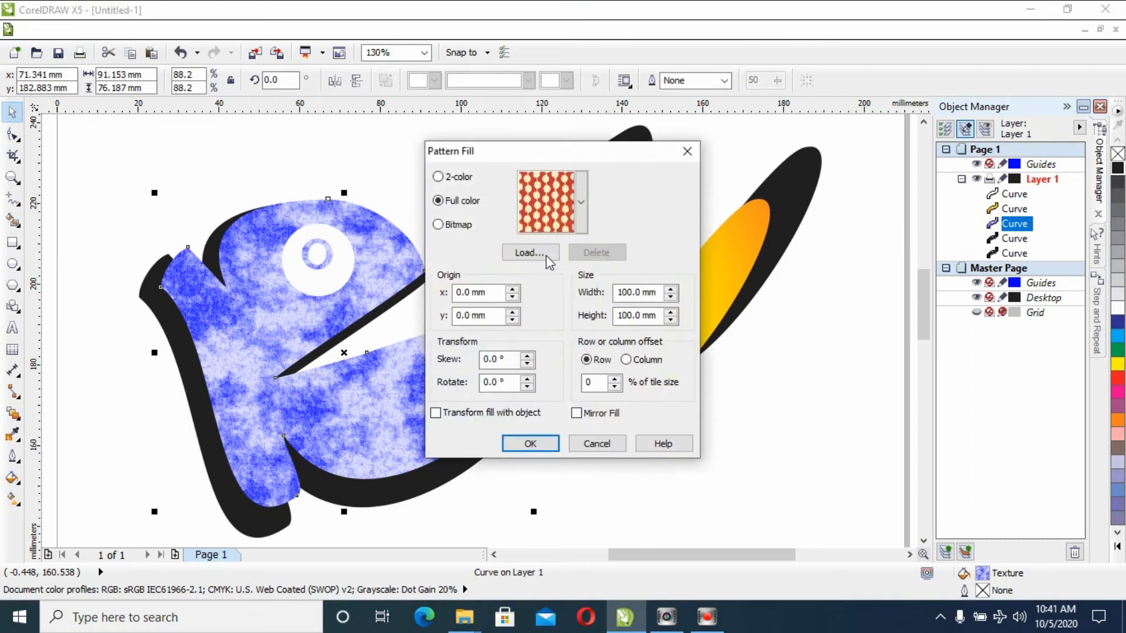
click(582, 211)
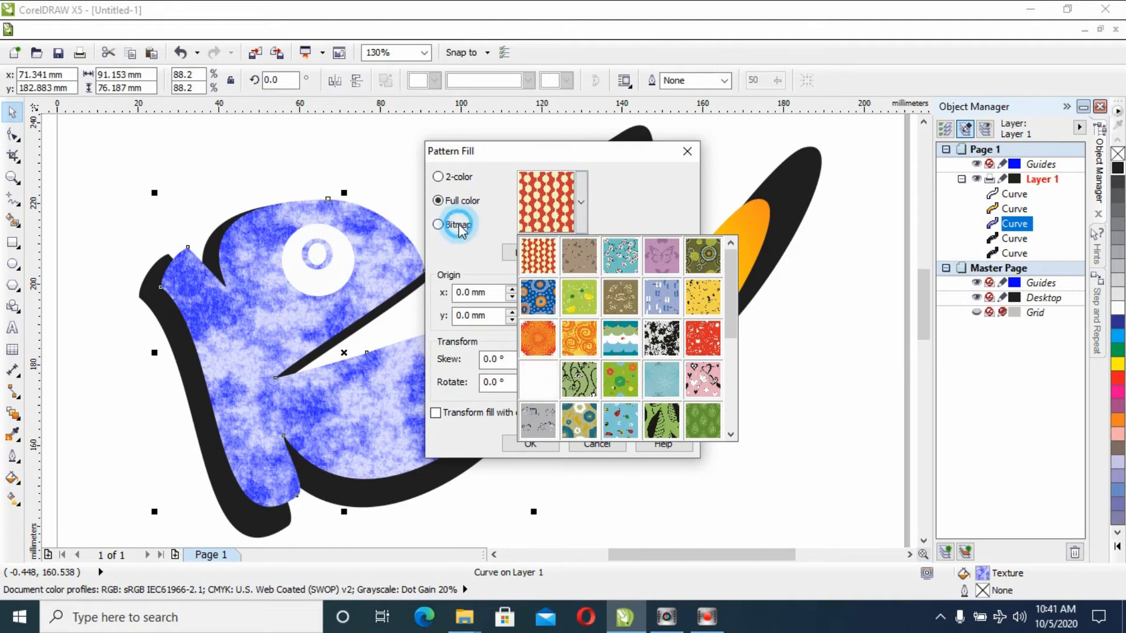
click(554, 267)
click(463, 177)
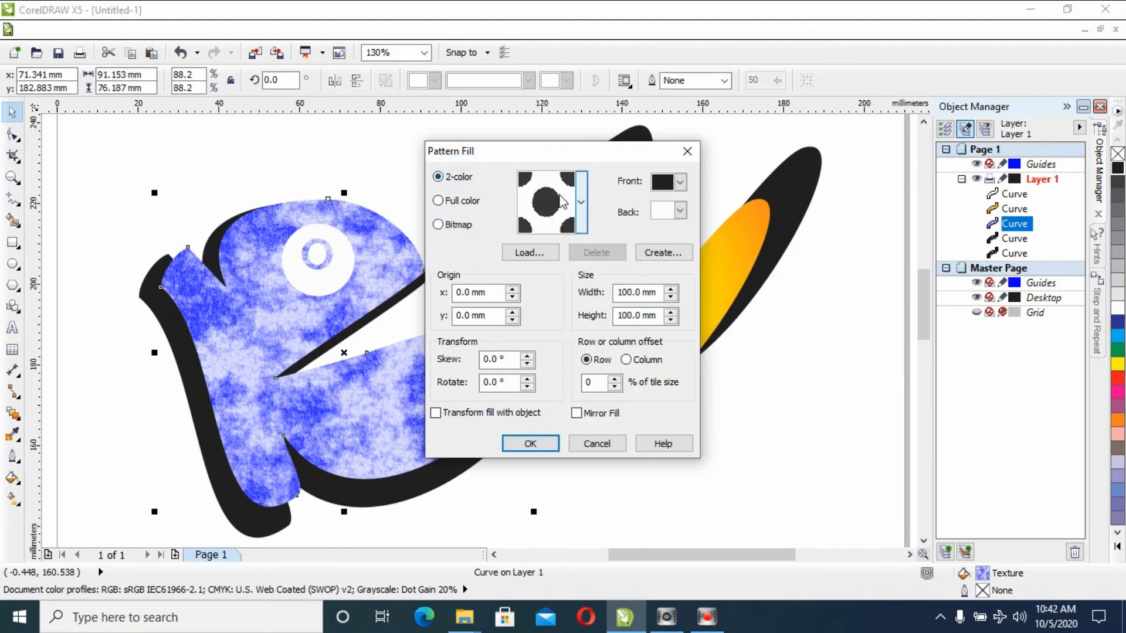
click(580, 207)
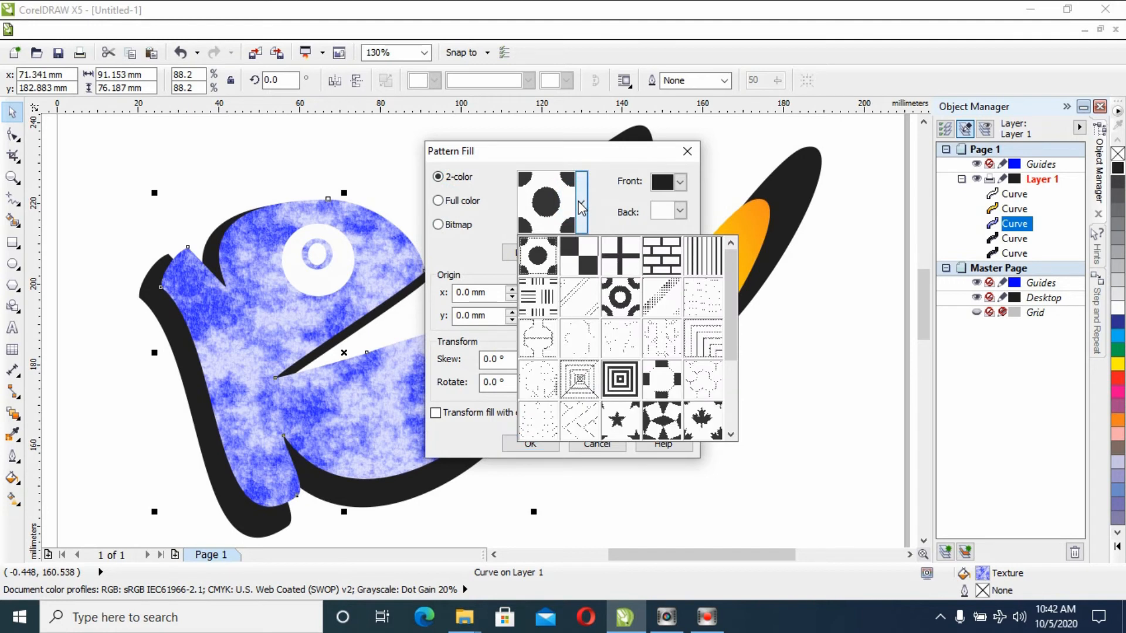
click(581, 208)
Browse the bitmap patterns, and apply the 2-color brick pattern fill to the B
click(459, 228)
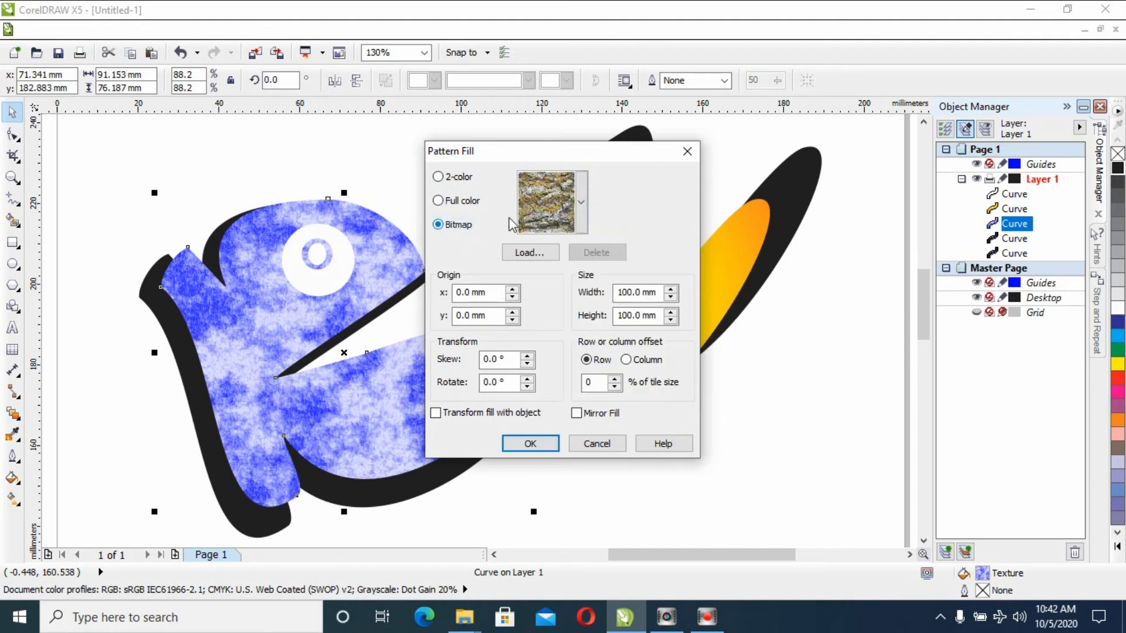
click(568, 212)
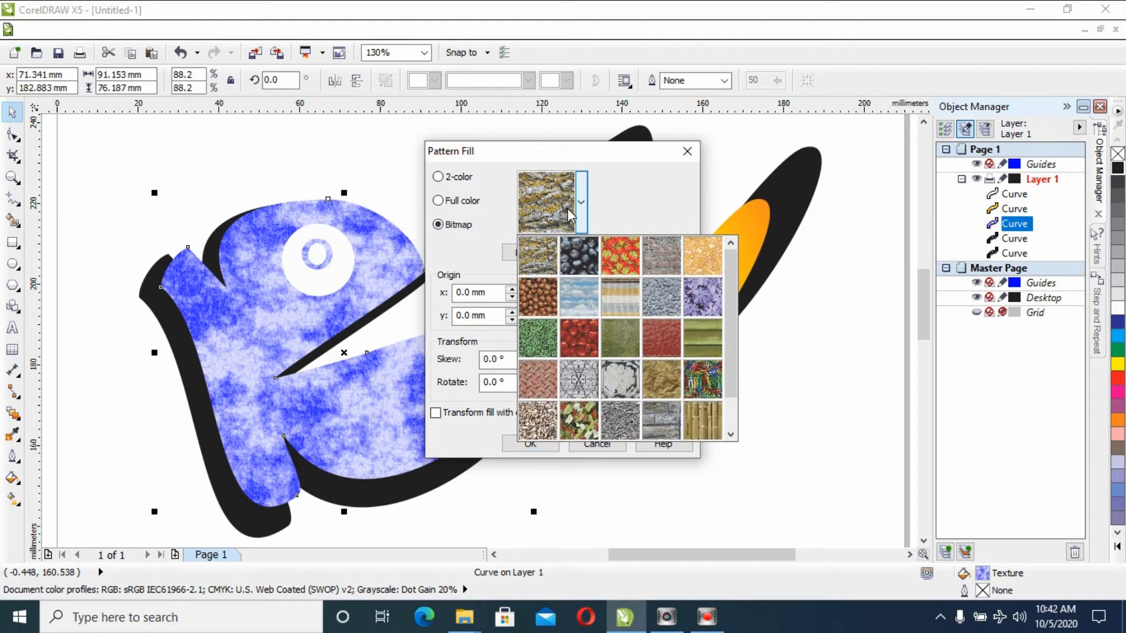
click(568, 213)
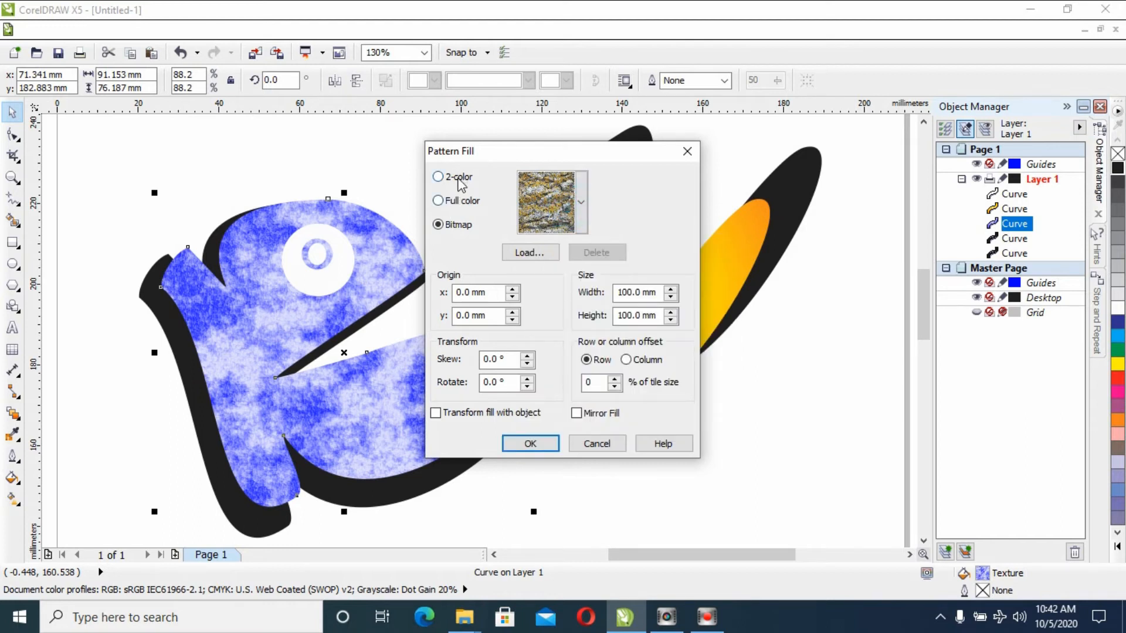
click(446, 200)
click(439, 176)
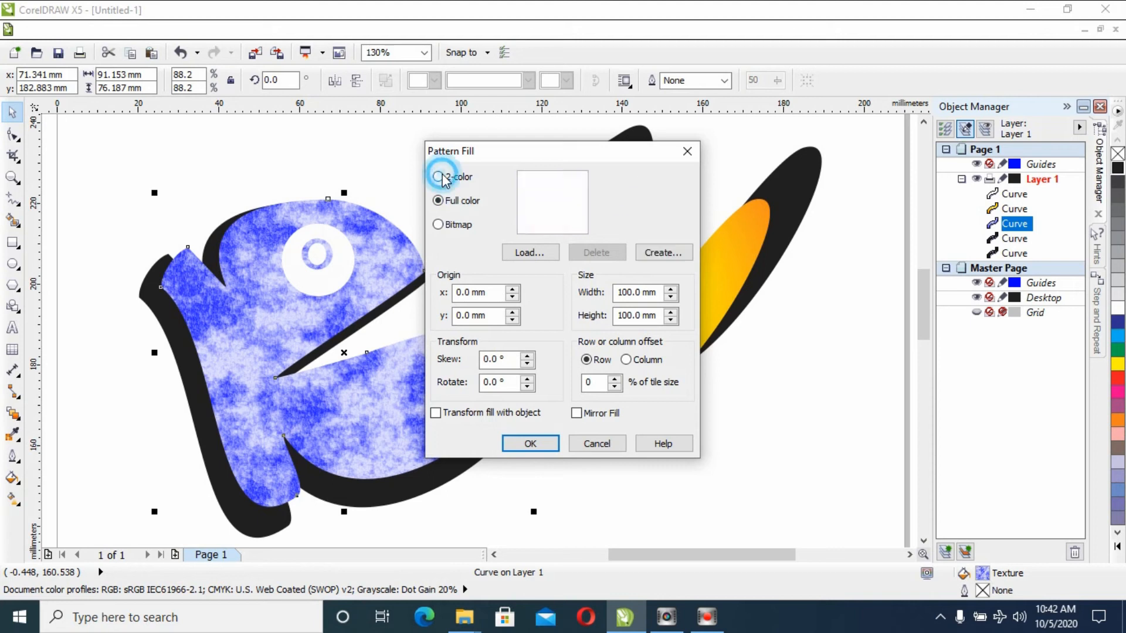
click(568, 218)
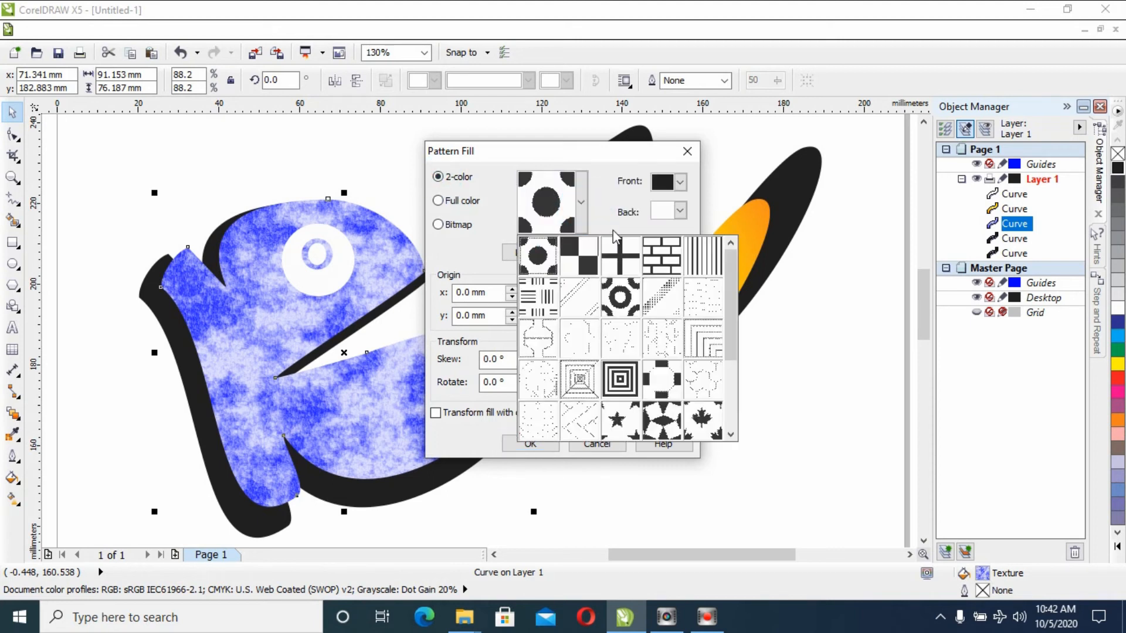
click(677, 270)
click(540, 439)
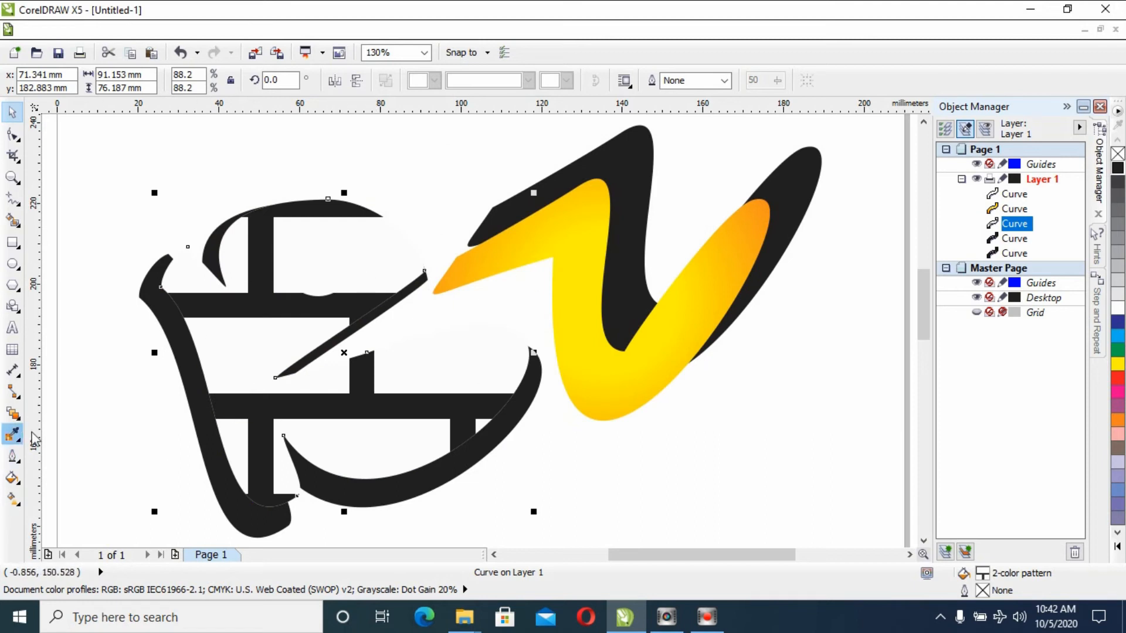
Replace the fill of the B with the 2-color star pattern
click(14, 459)
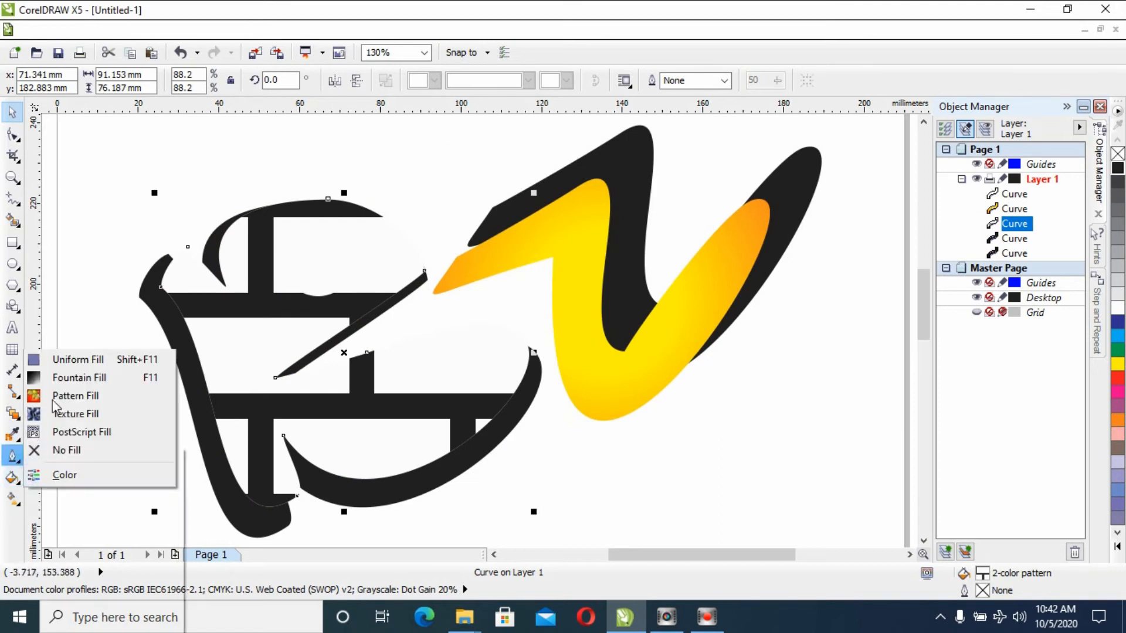
click(76, 394)
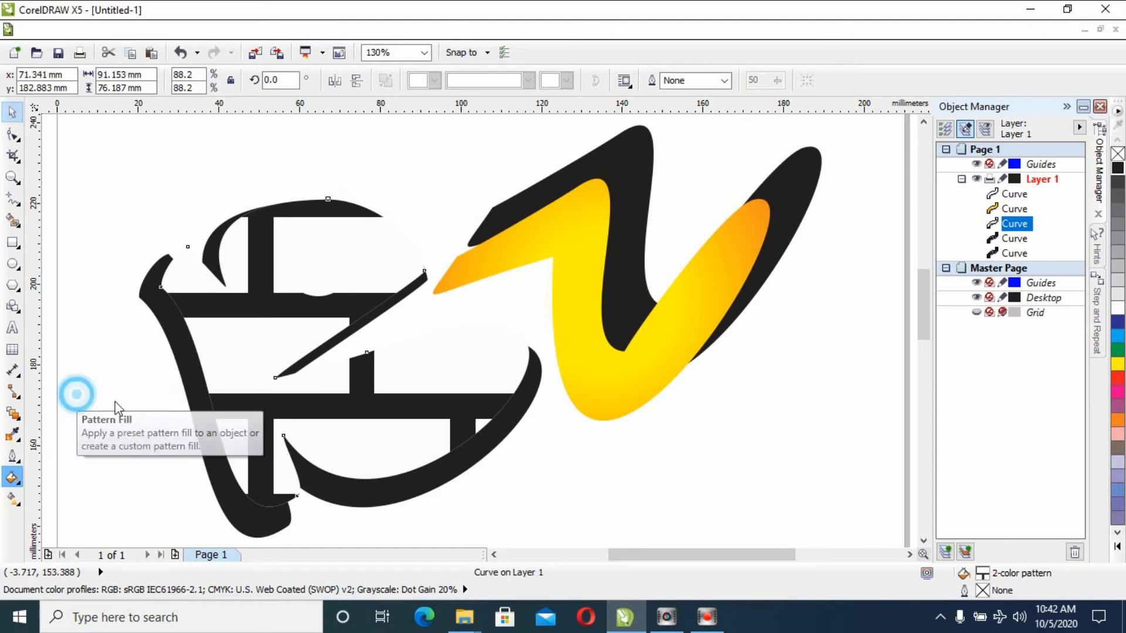
click(581, 202)
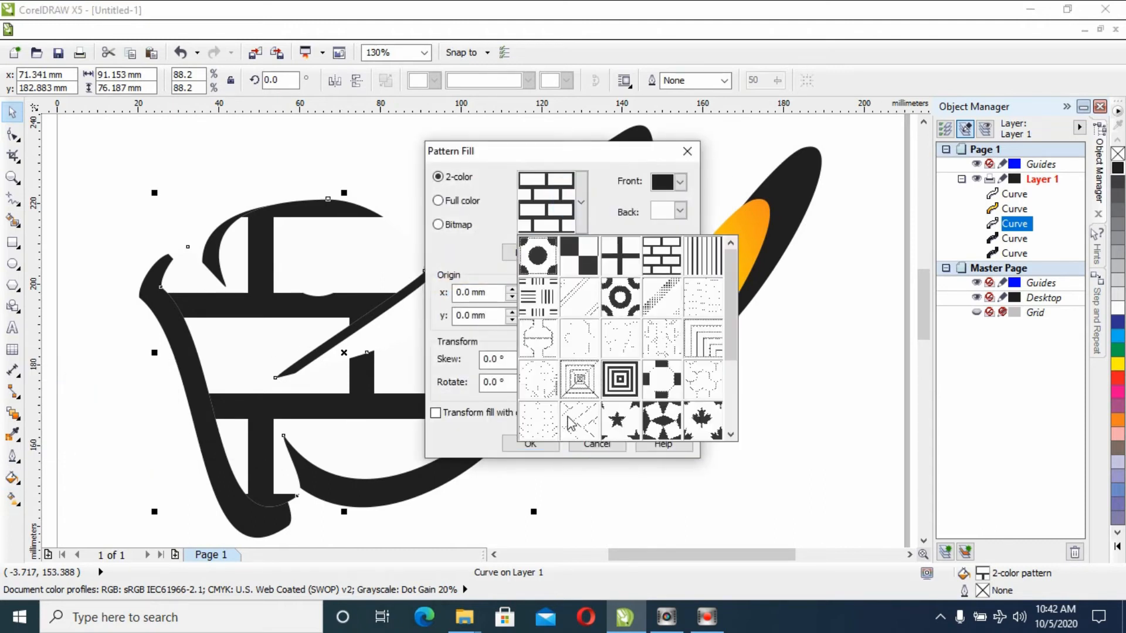
click(617, 419)
click(528, 442)
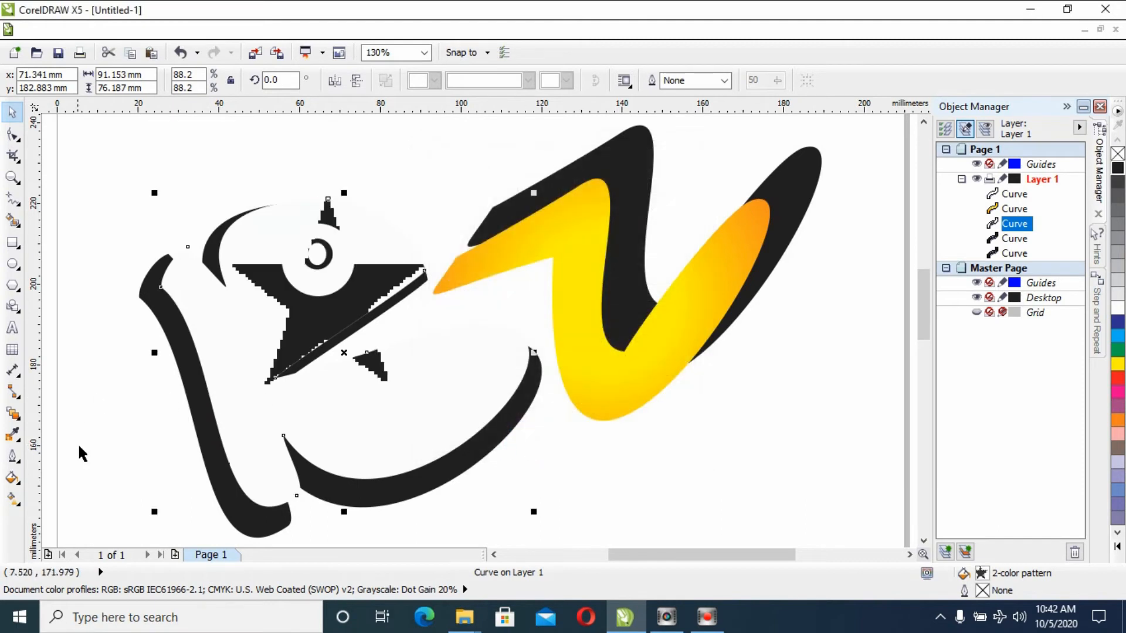
Fill the B with the full-color pattern of ladybugs, leaves and flowers on light blue
click(12, 478)
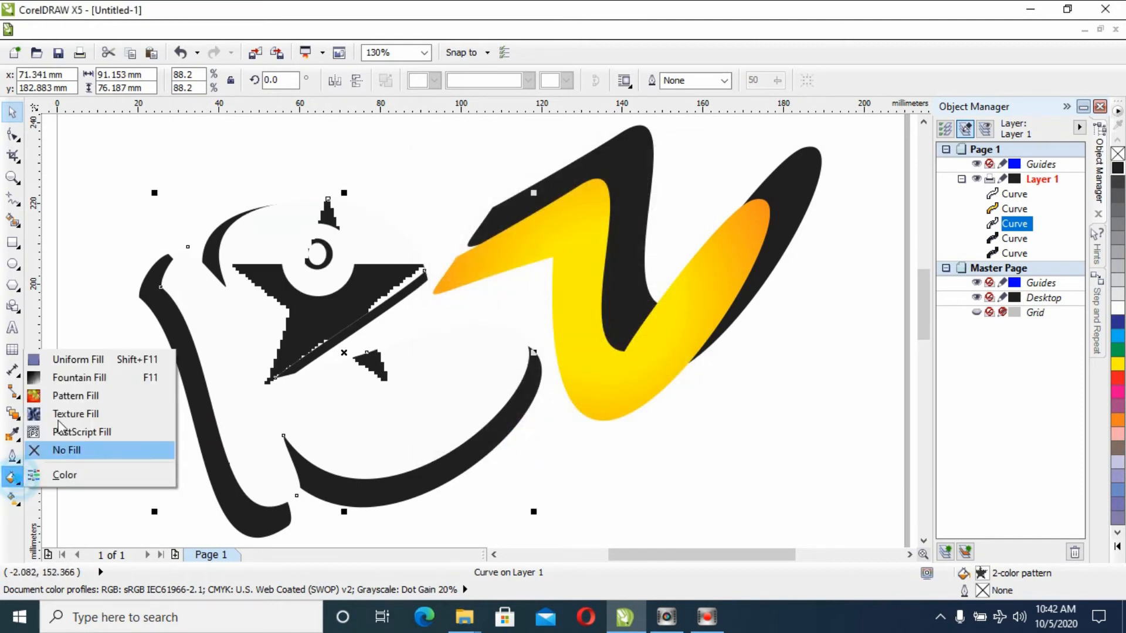
click(75, 397)
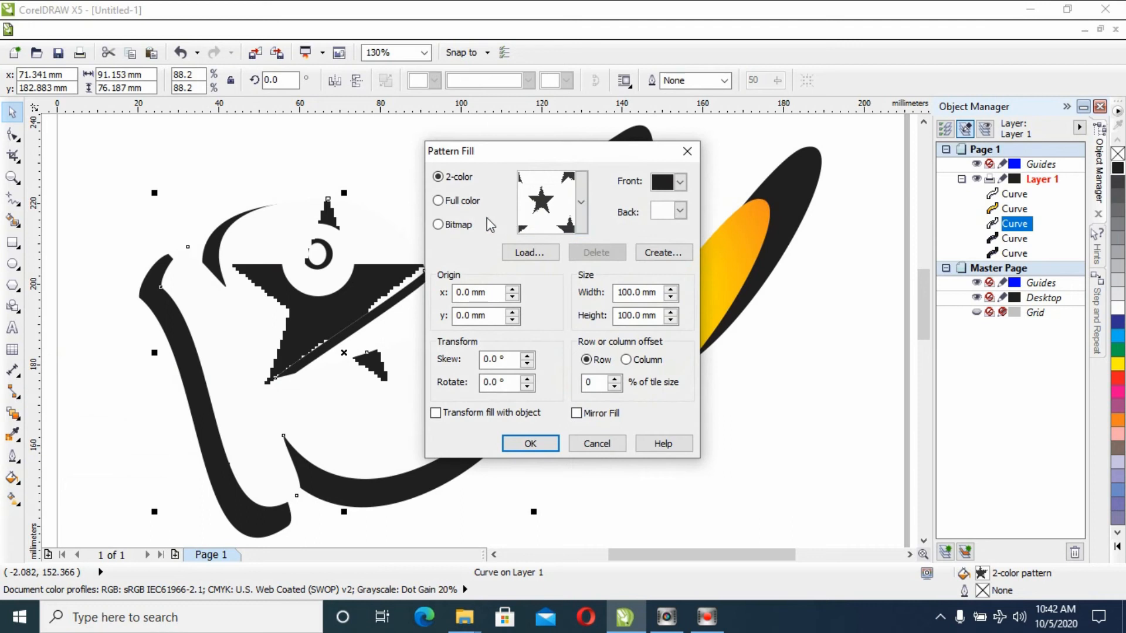
click(440, 200)
click(581, 214)
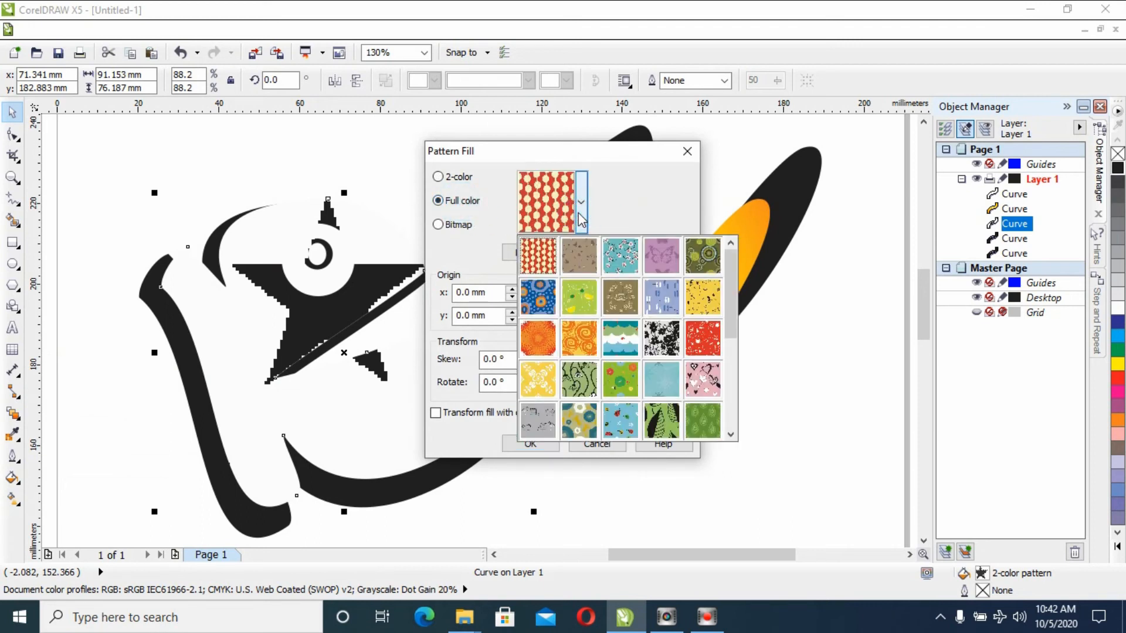
click(612, 435)
click(523, 441)
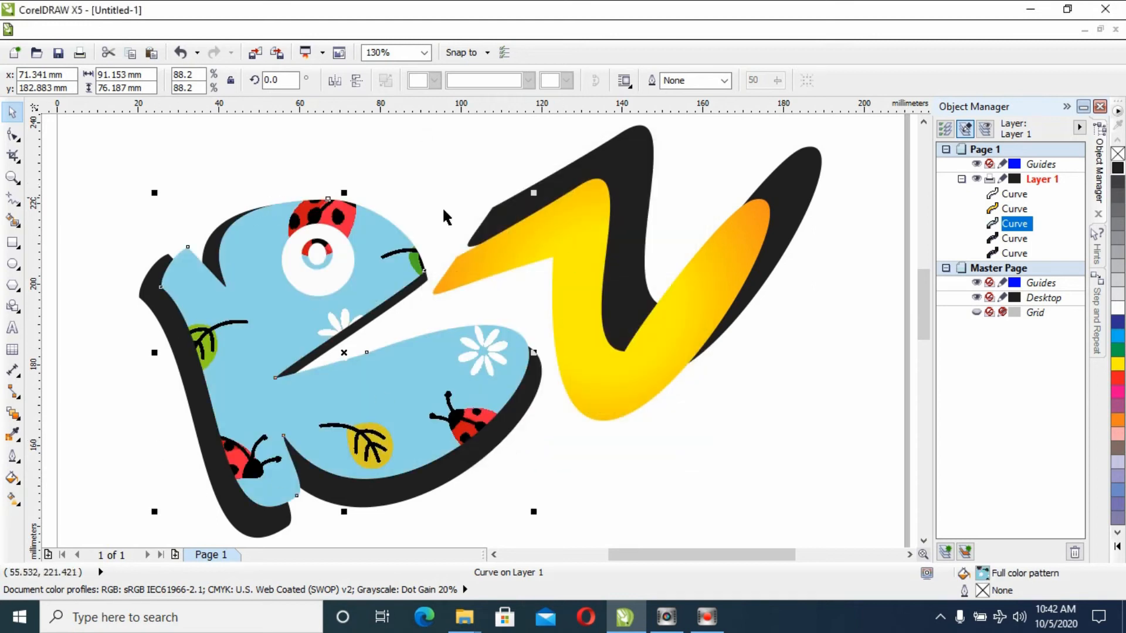
Fill the yellow-orange N with the full-color pattern of green leaves on black
click(586, 330)
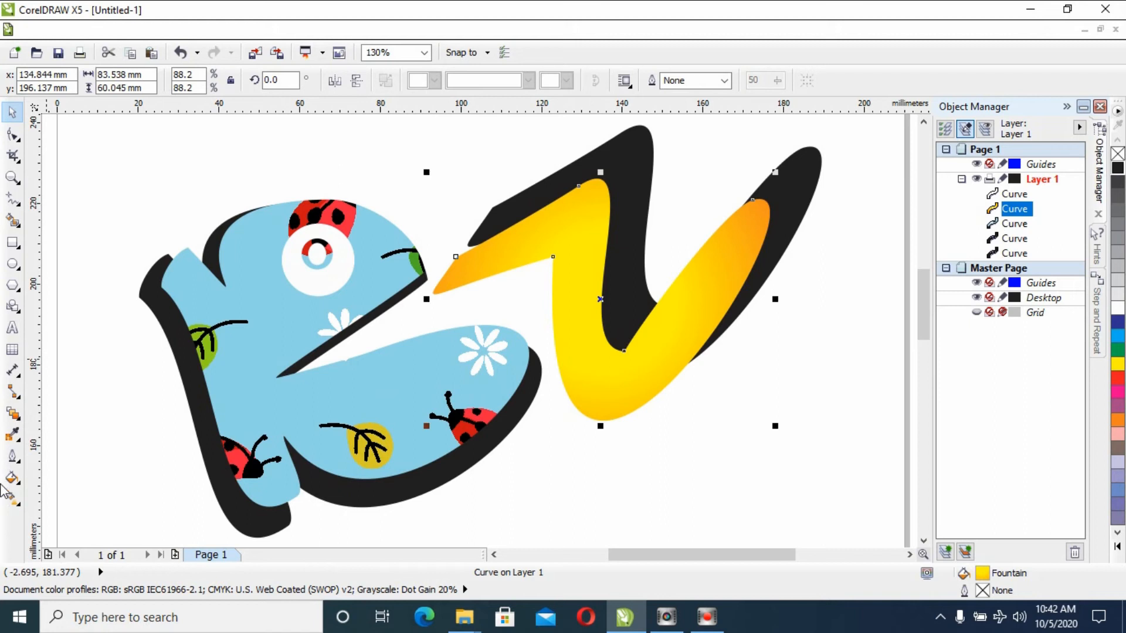
click(20, 478)
click(119, 396)
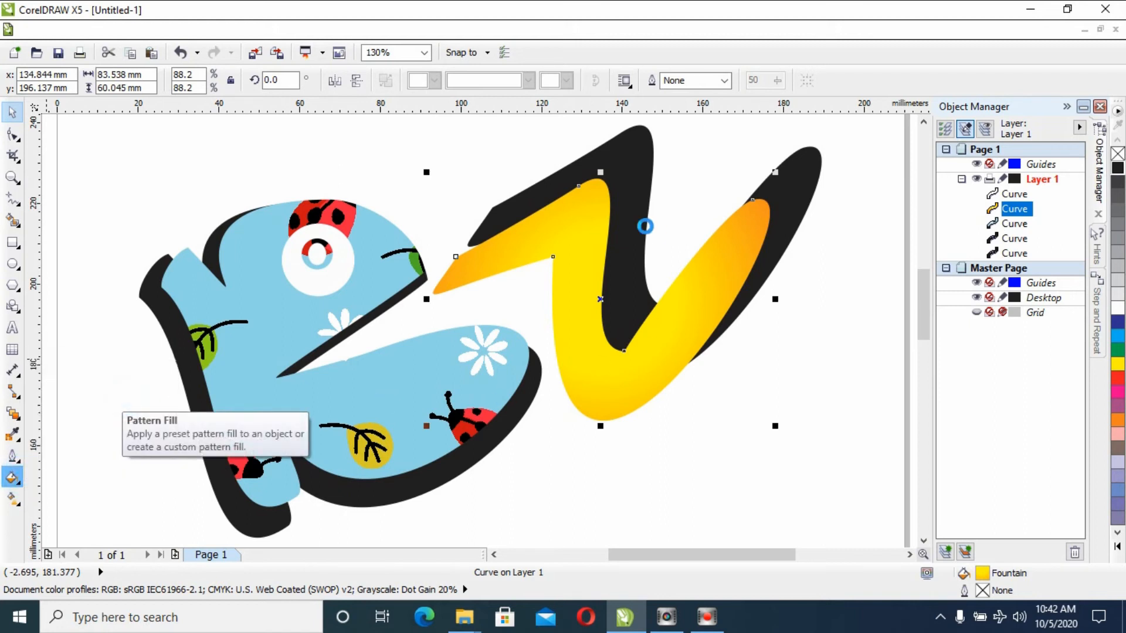
click(581, 202)
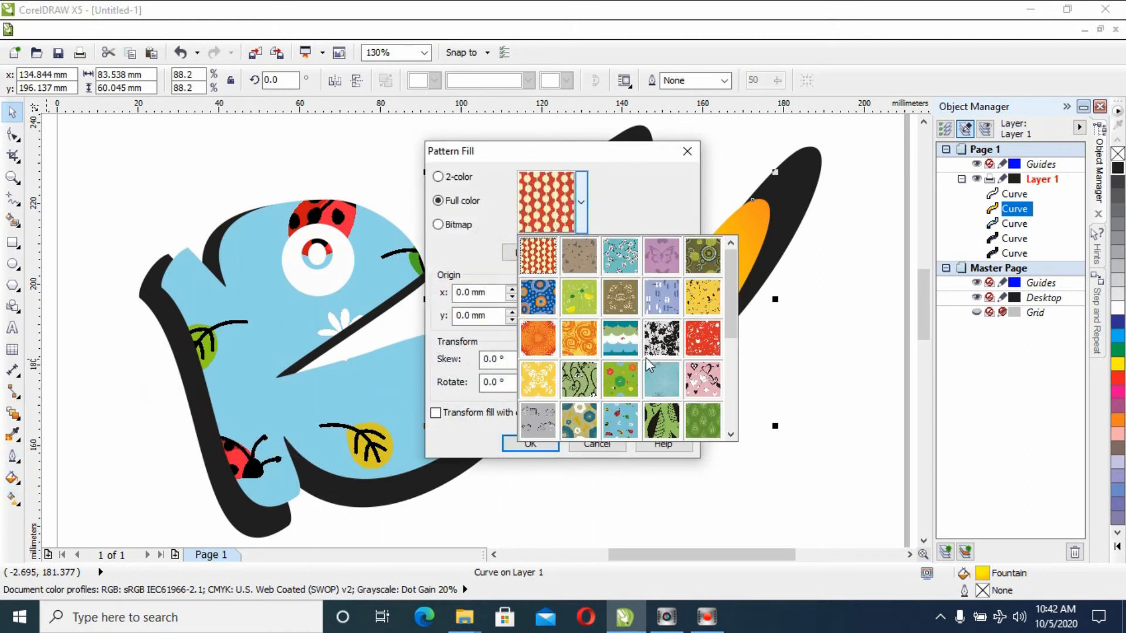
click(660, 413)
click(522, 441)
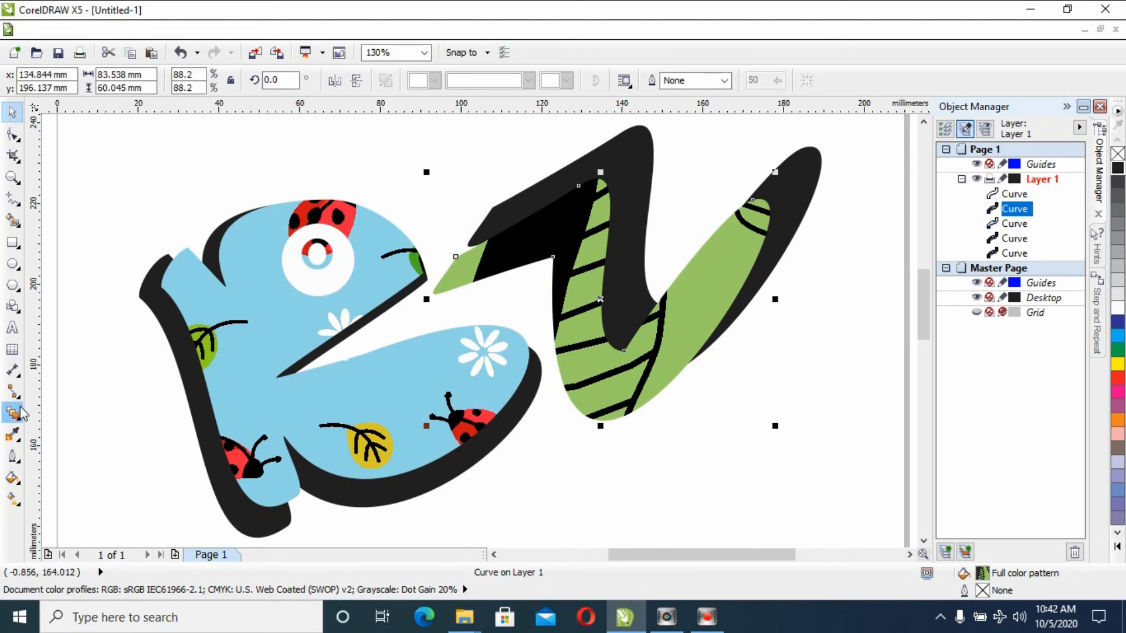
Apply the Air brush texture fill from the Samples library to the B and deselect it
click(290, 342)
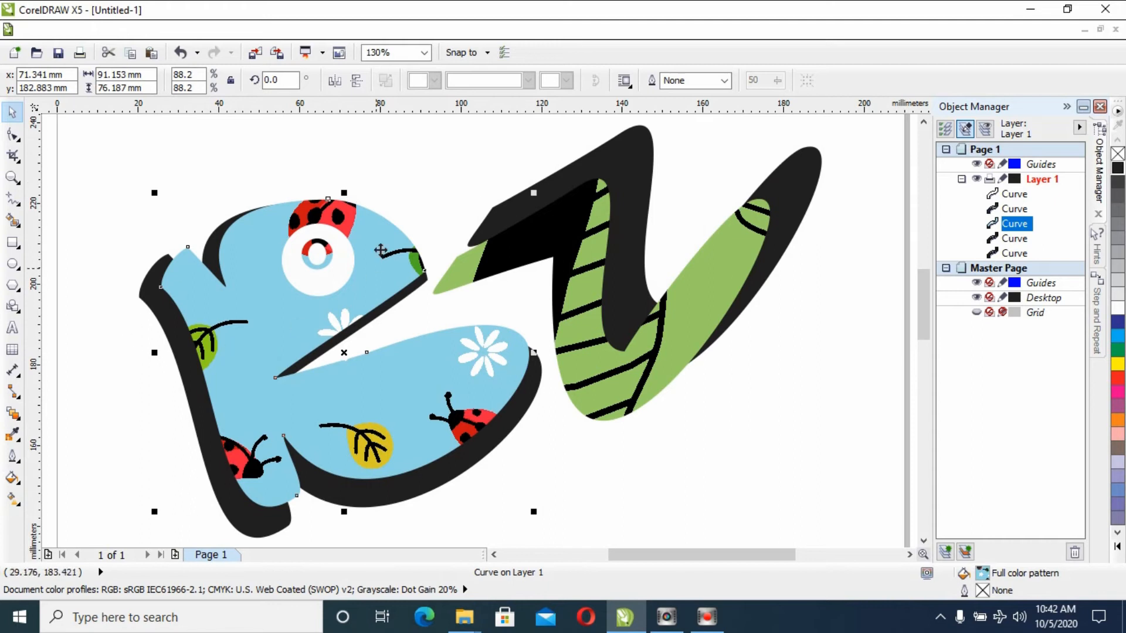
click(12, 477)
click(65, 412)
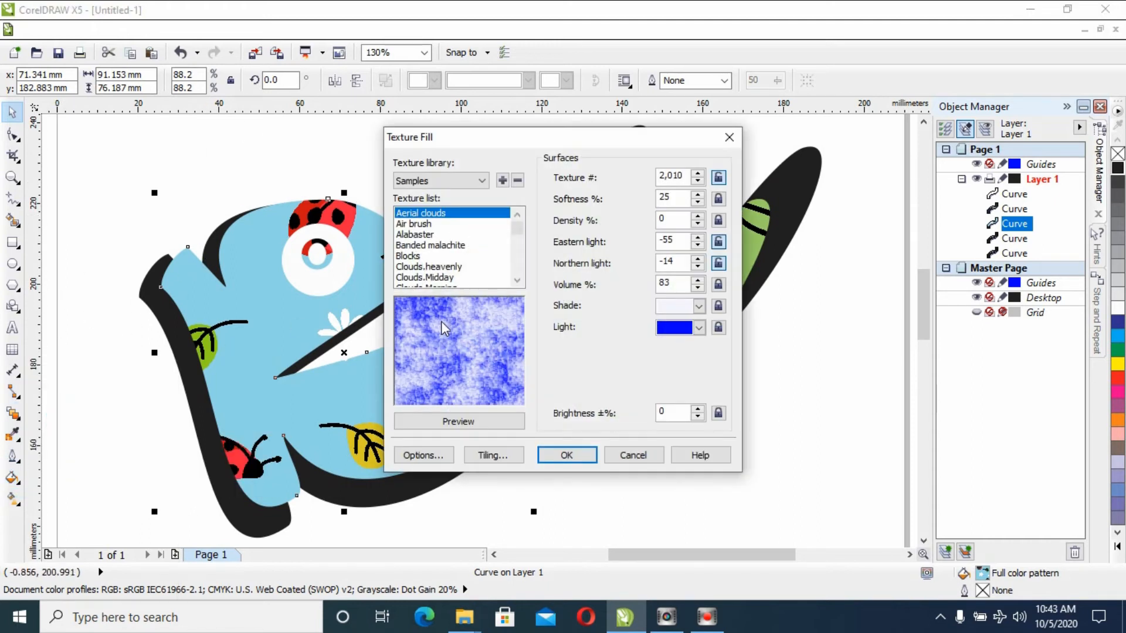
click(448, 223)
click(451, 255)
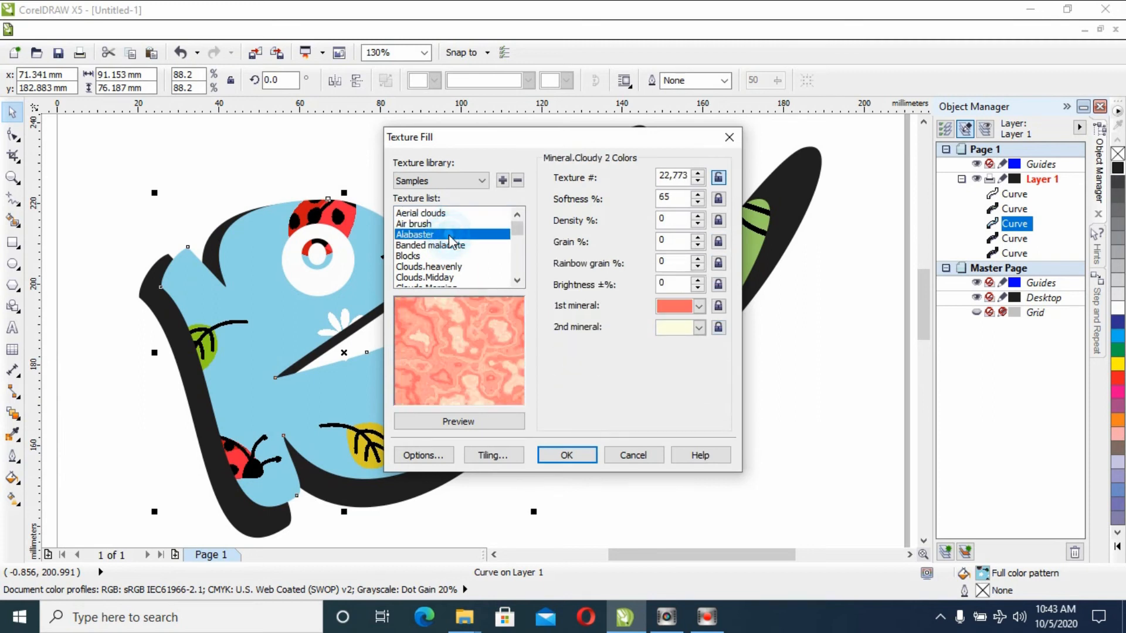
click(454, 224)
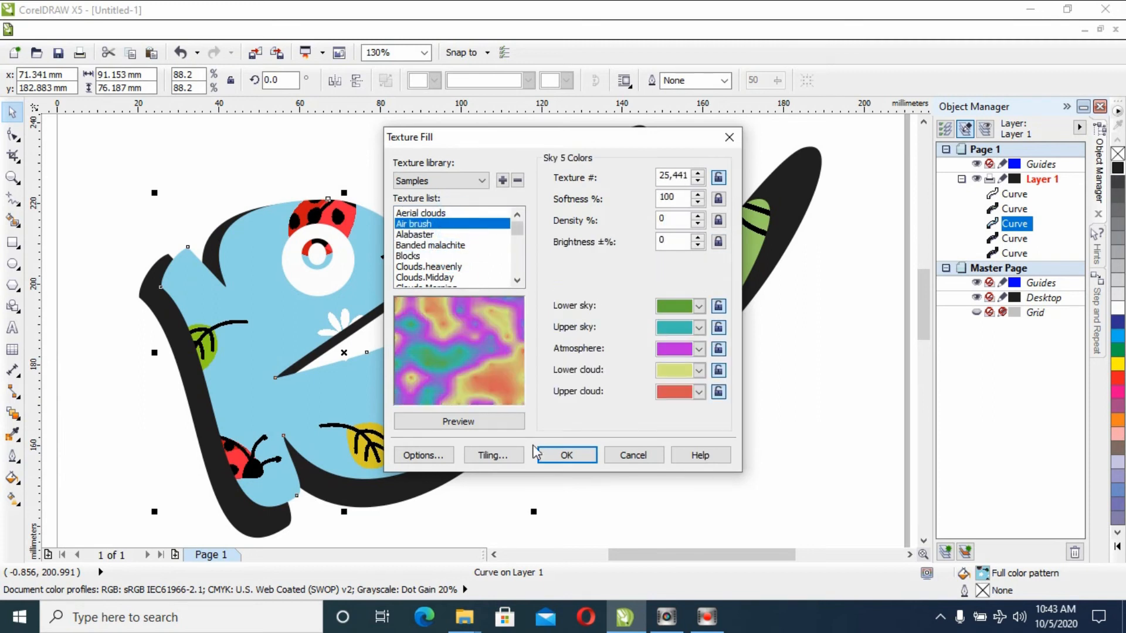
click(564, 451)
click(568, 453)
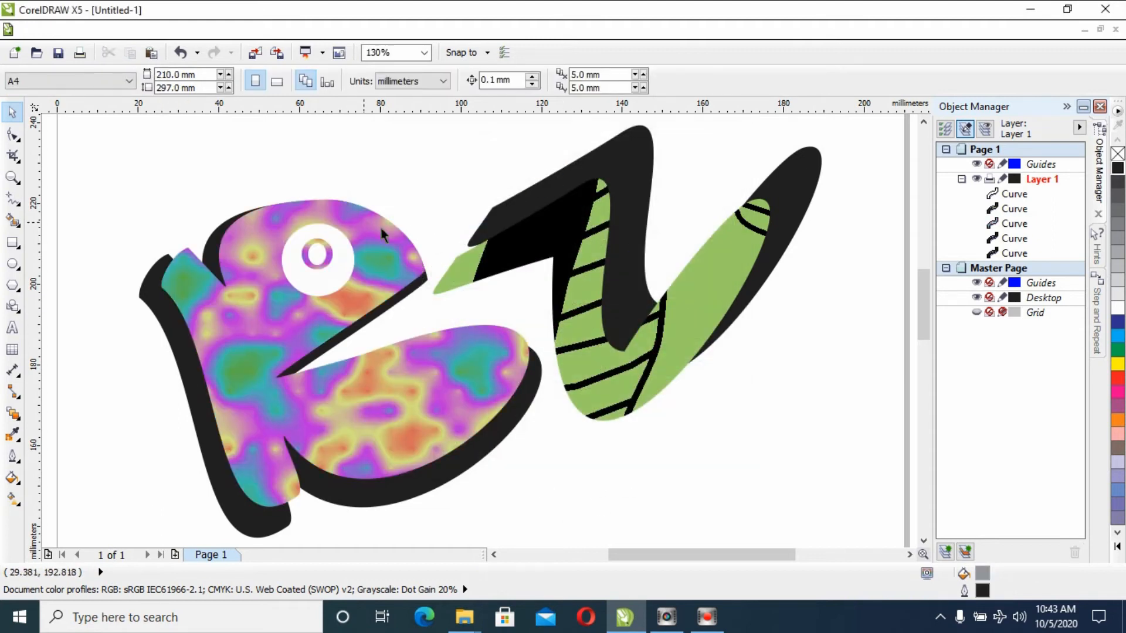
Apply the Boil texture fill from the Samples 5 library to the N
click(557, 286)
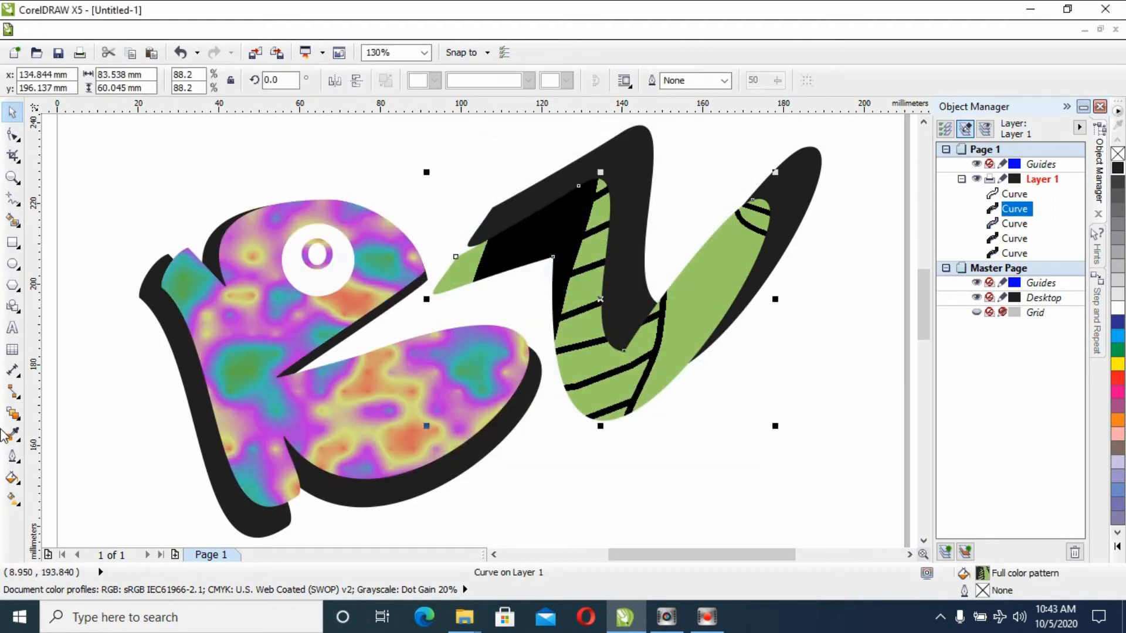
click(12, 476)
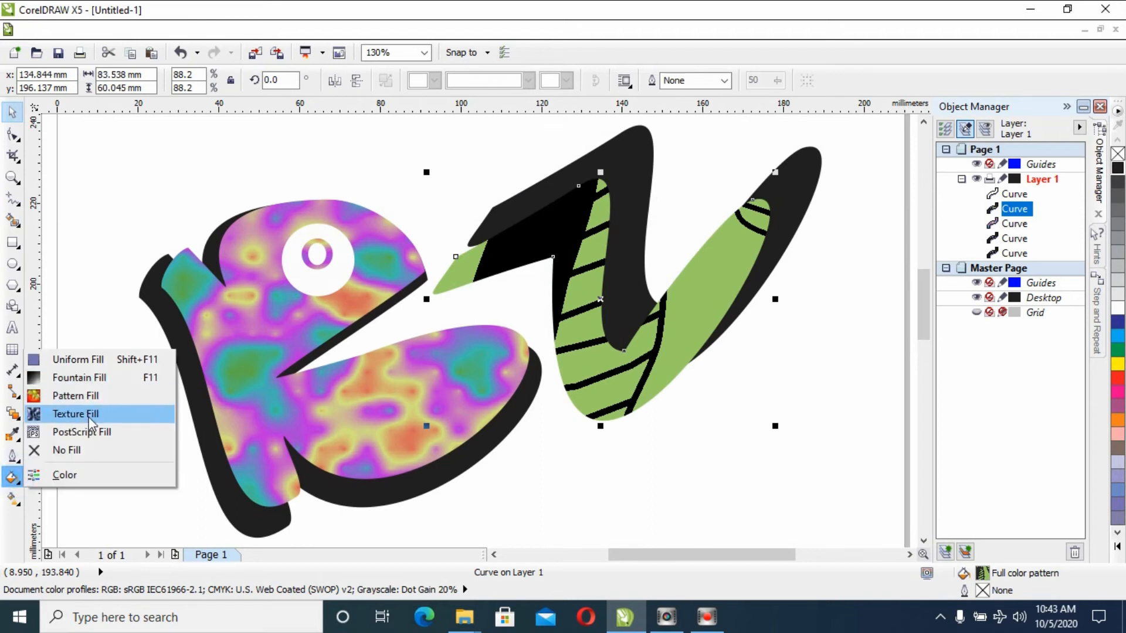
click(88, 416)
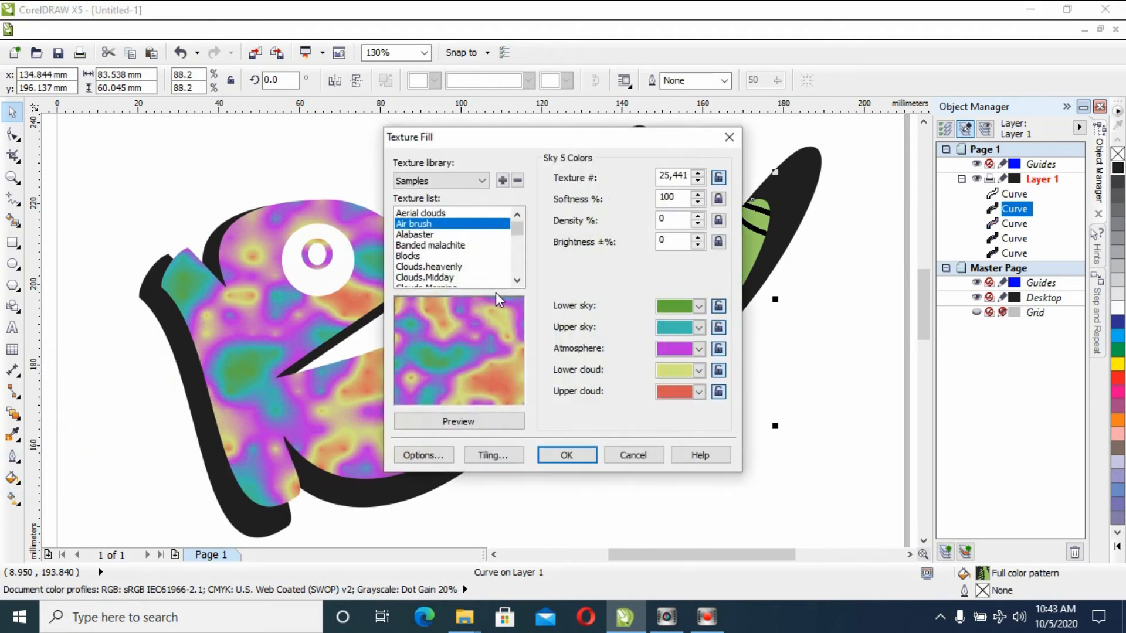
click(459, 181)
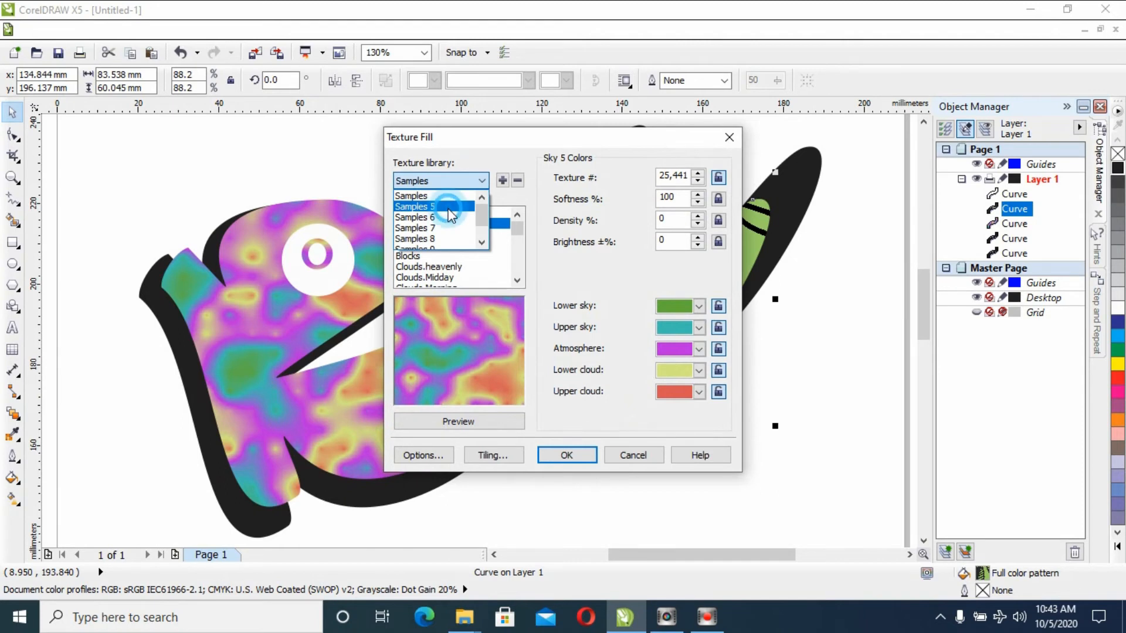
click(449, 194)
click(455, 267)
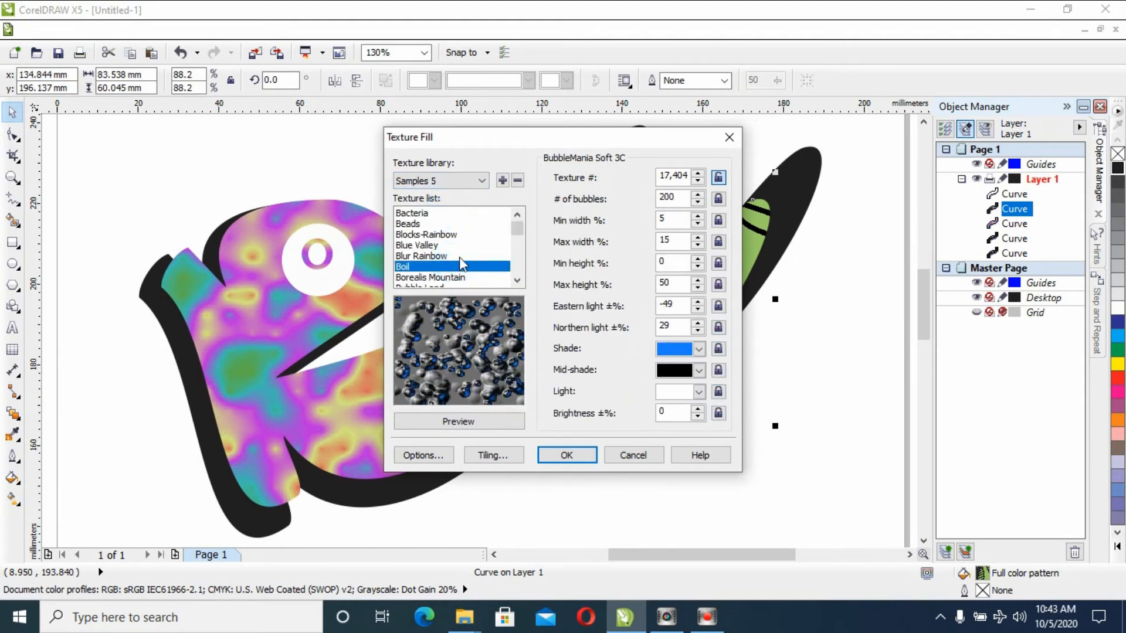
click(567, 455)
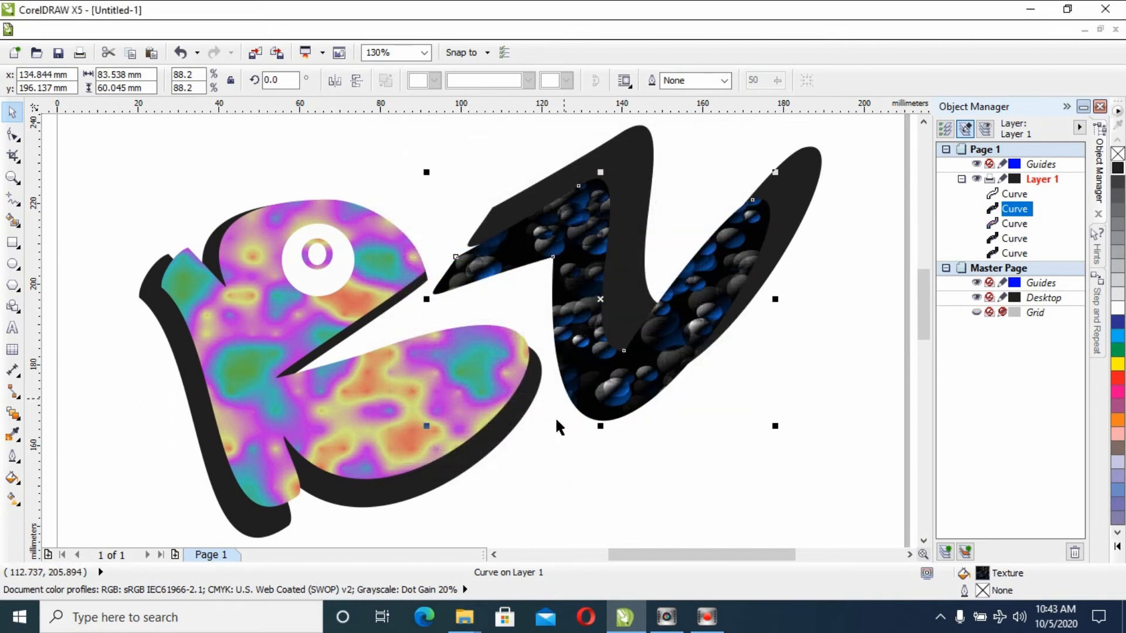
Preview other Samples 5 textures for the N and apply the Bacteria texture fill
click(13, 478)
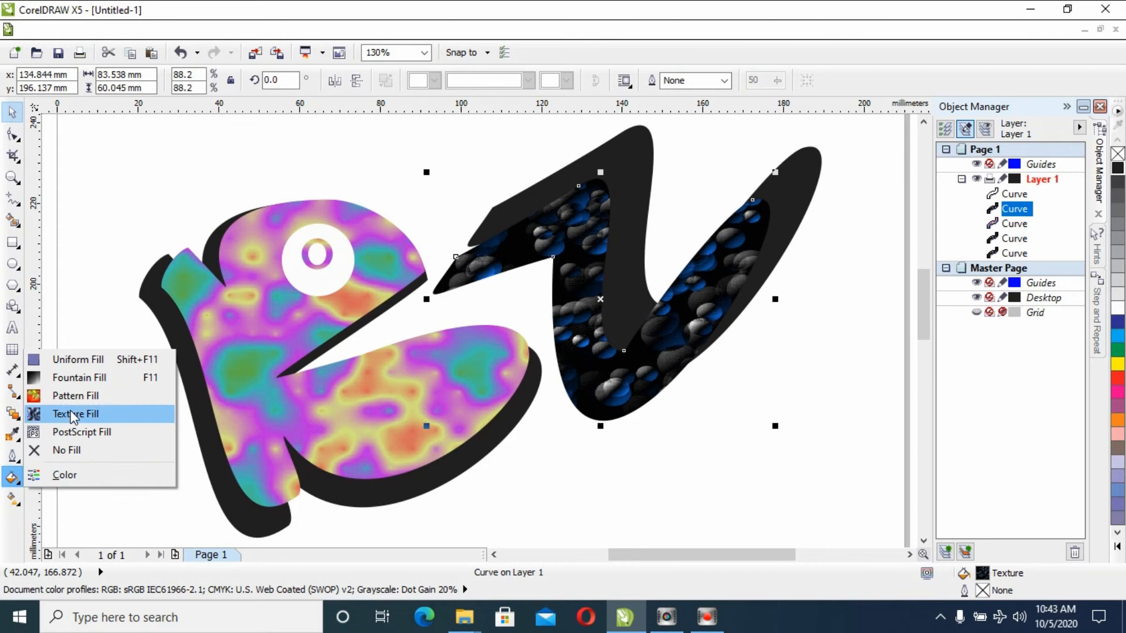
click(76, 414)
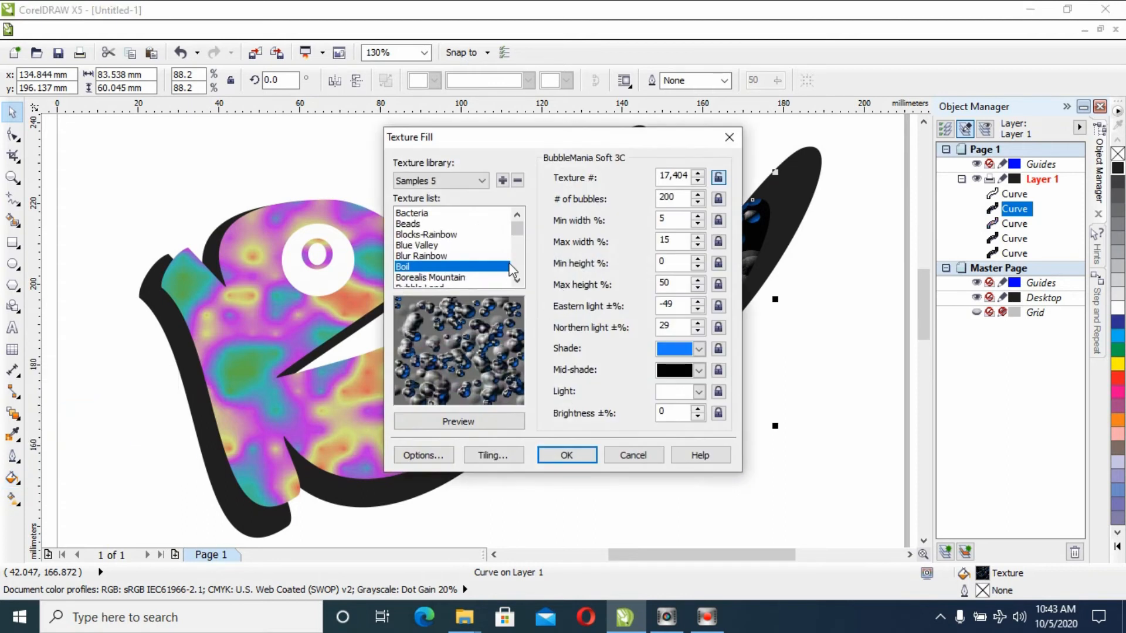
scroll(517, 289, down, 1)
click(458, 265)
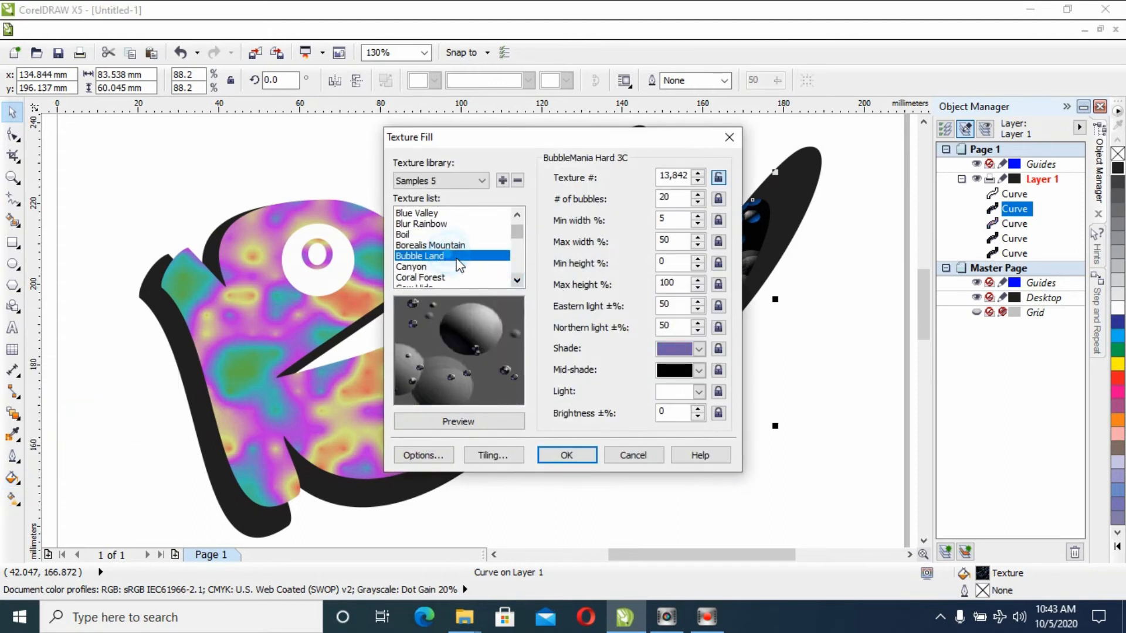
scroll(516, 242, up, 1)
click(446, 213)
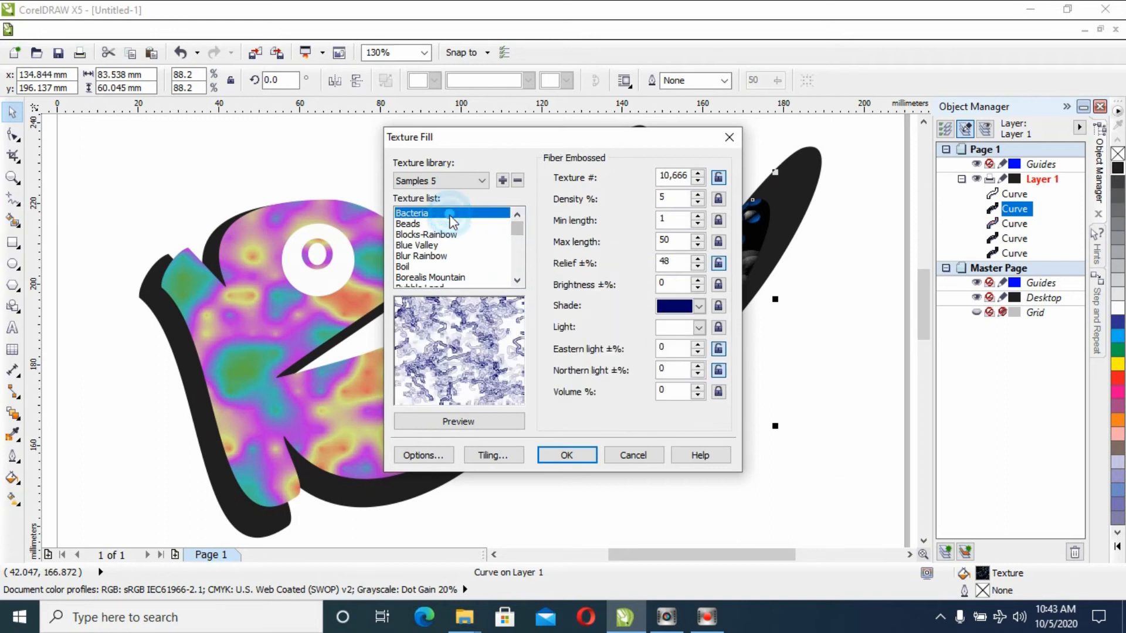
click(457, 245)
click(459, 215)
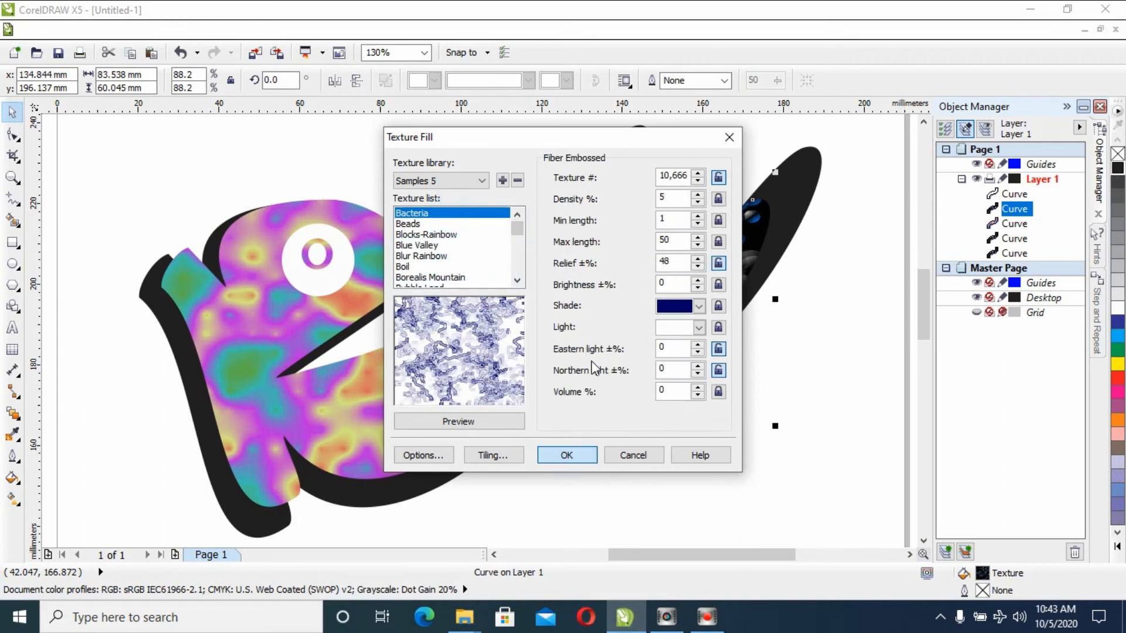
click(566, 455)
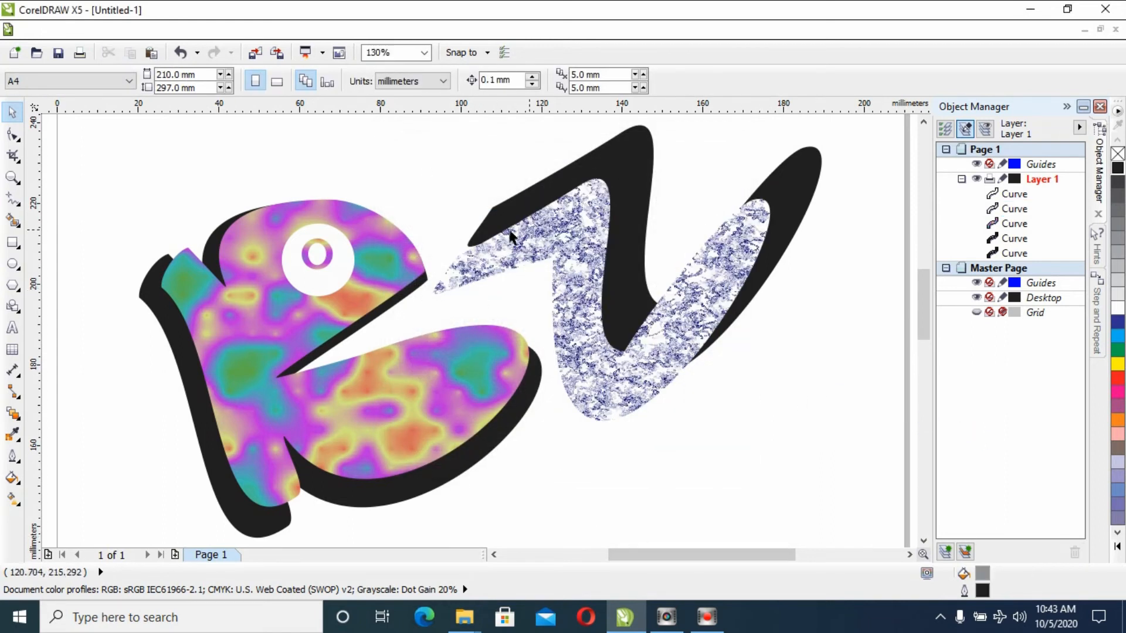
Apply the Bars PostScript texture fill to the B
click(276, 342)
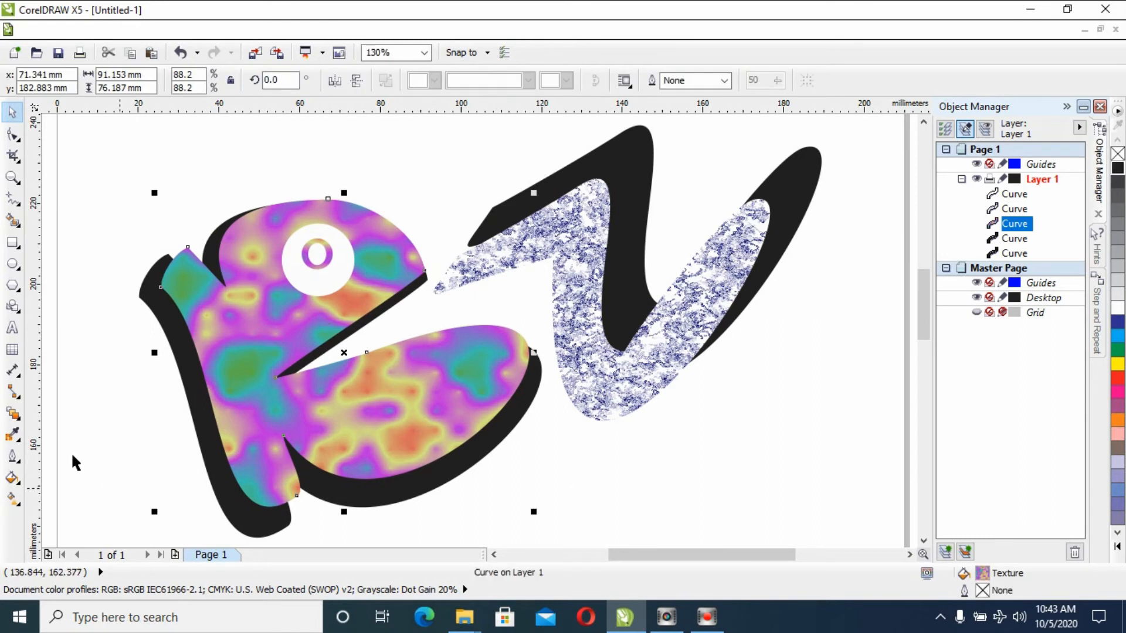
click(12, 478)
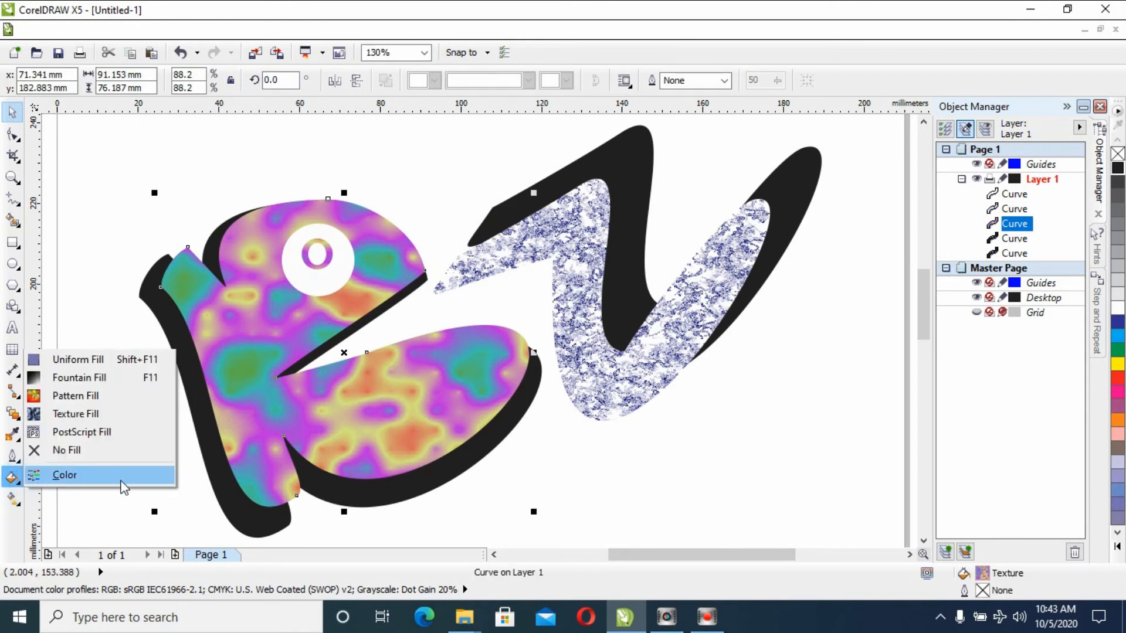
click(103, 431)
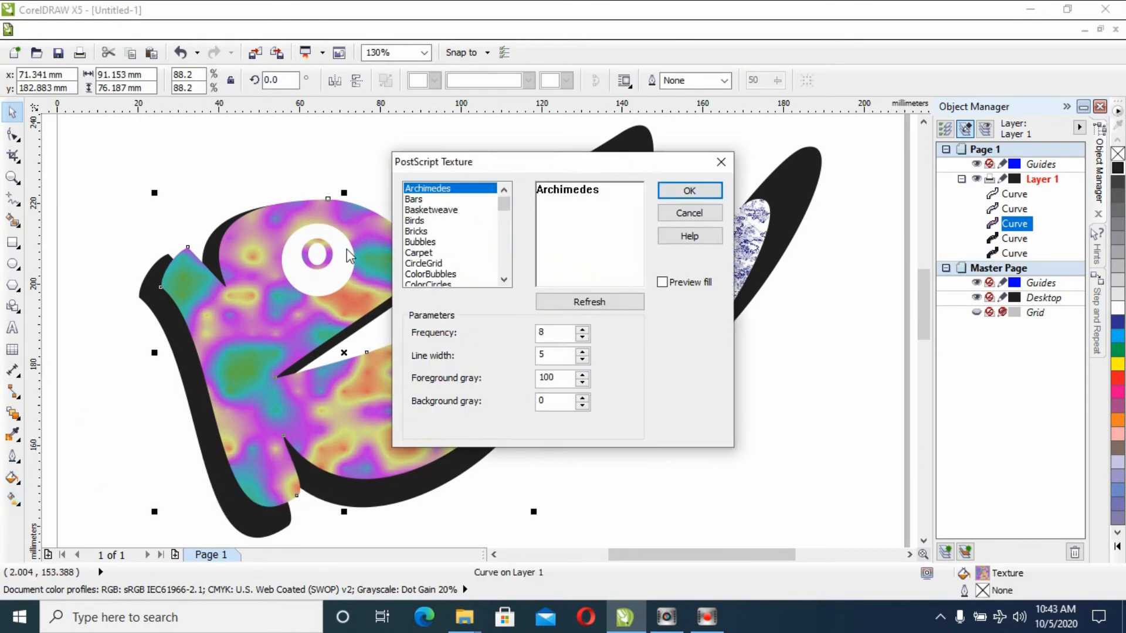
click(419, 199)
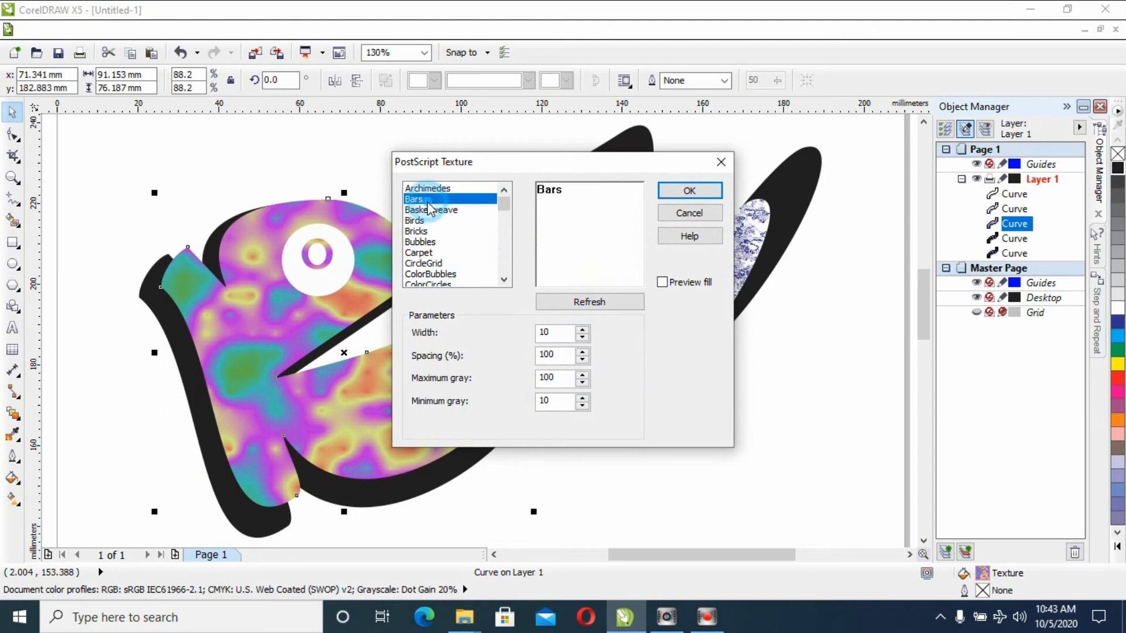
click(663, 190)
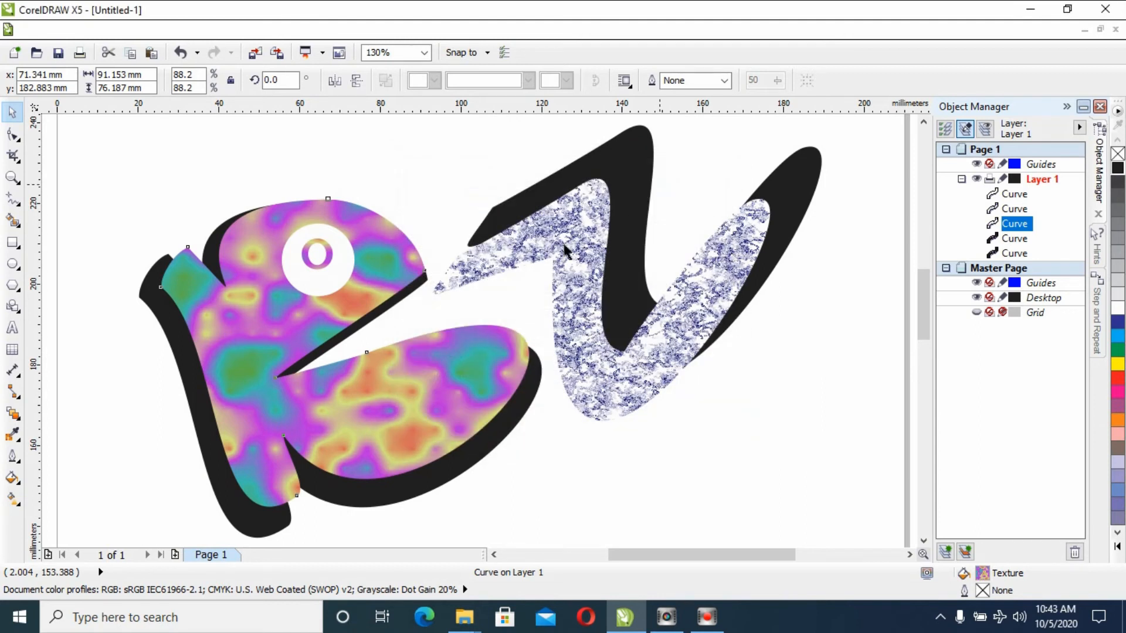
click(447, 381)
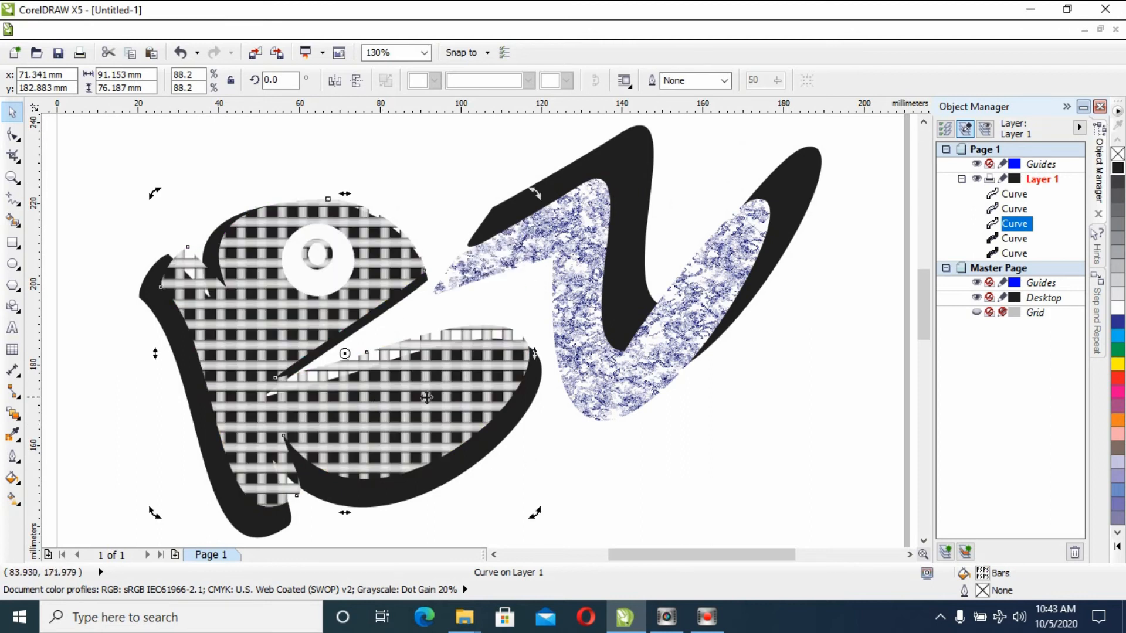
Apply the CircleGrid PostScript texture fill to the N and deselect it
click(573, 352)
click(23, 483)
click(97, 431)
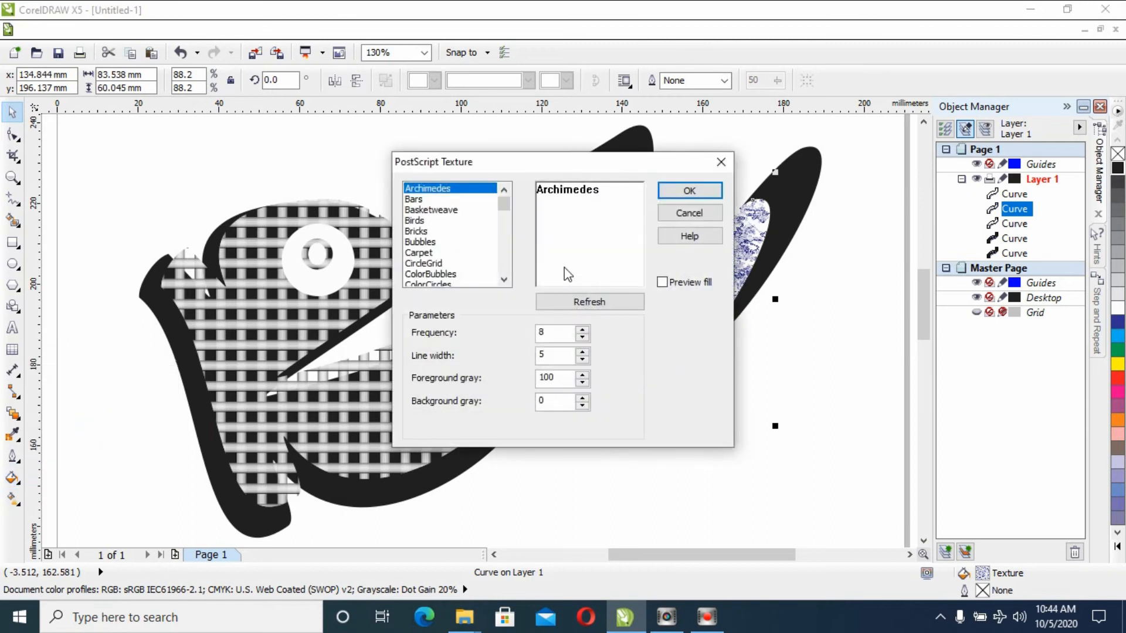
click(441, 200)
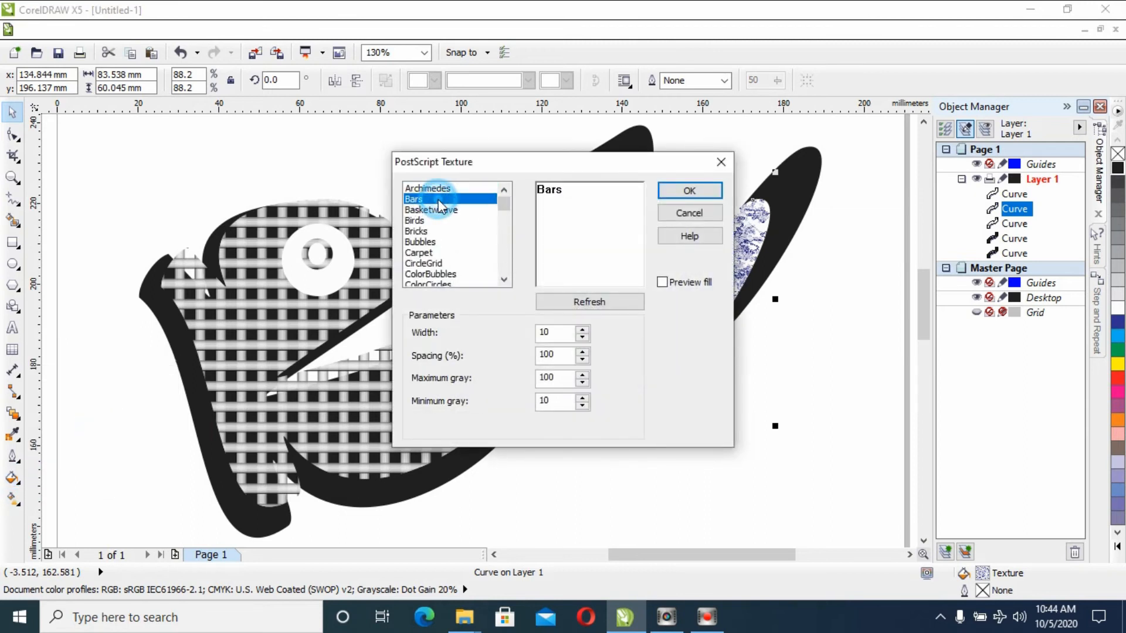
click(431, 242)
click(434, 263)
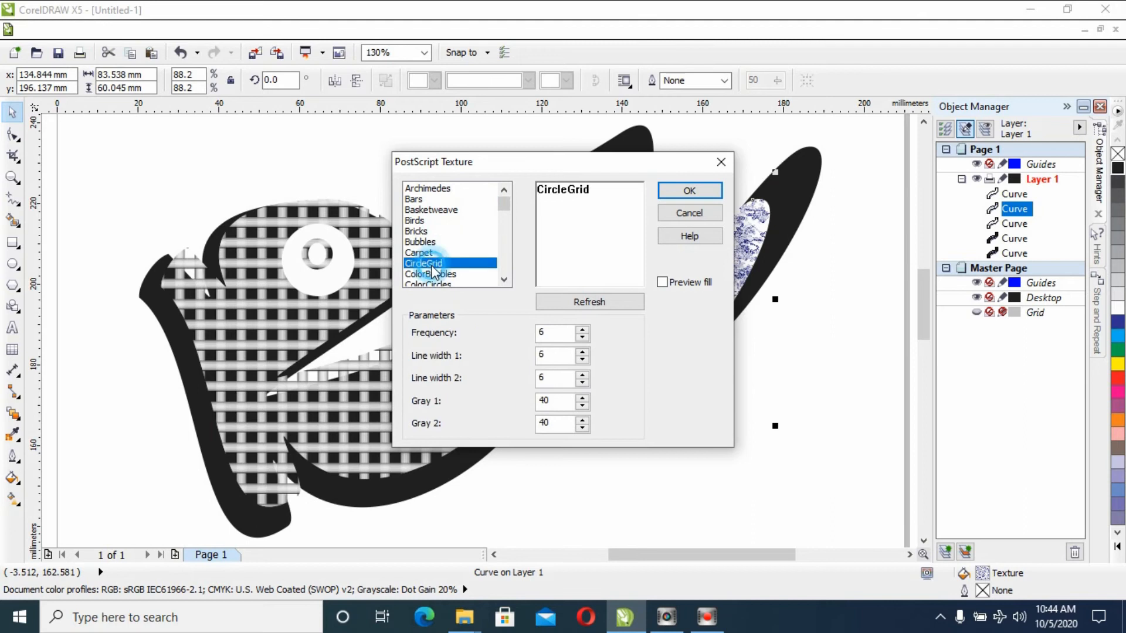
click(662, 194)
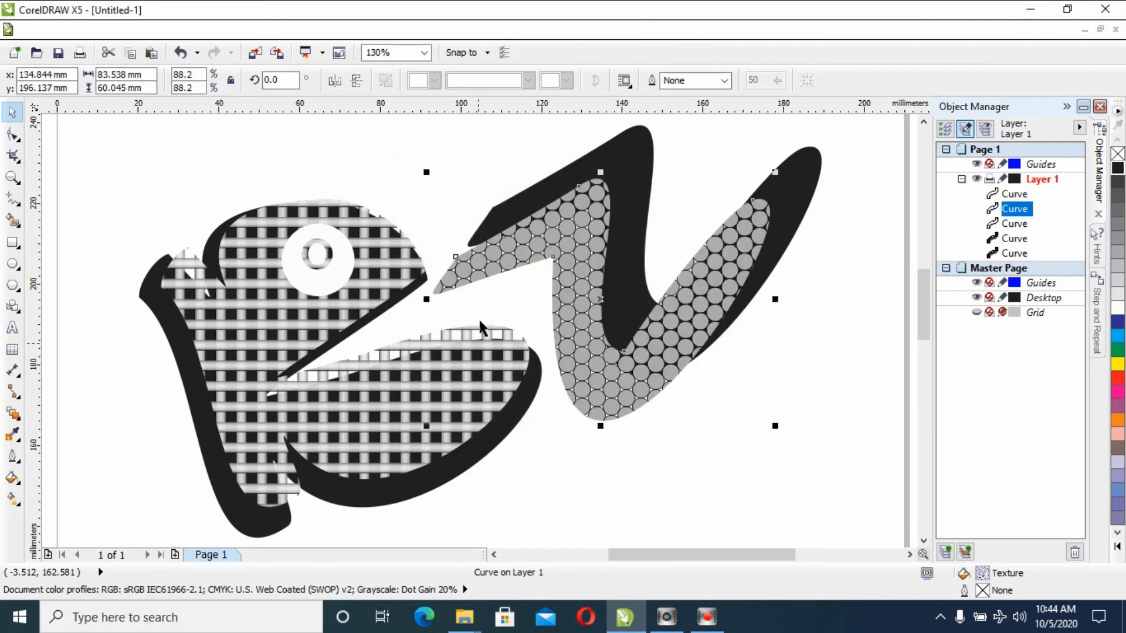
click(366, 159)
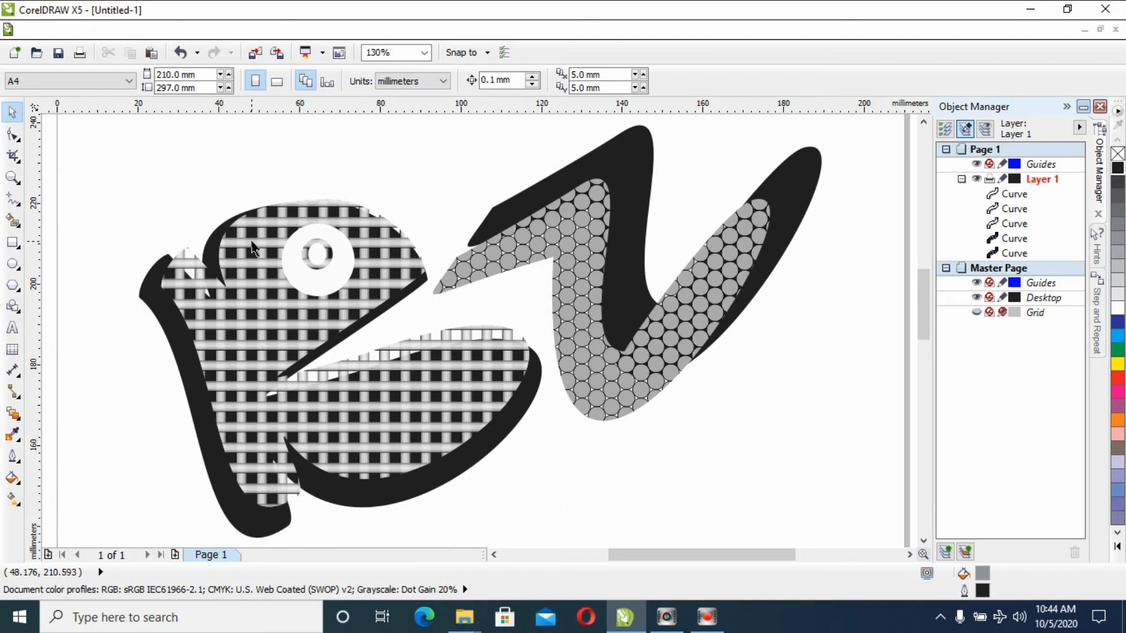
Give the B a yellow outline with a width of 8 px
click(413, 278)
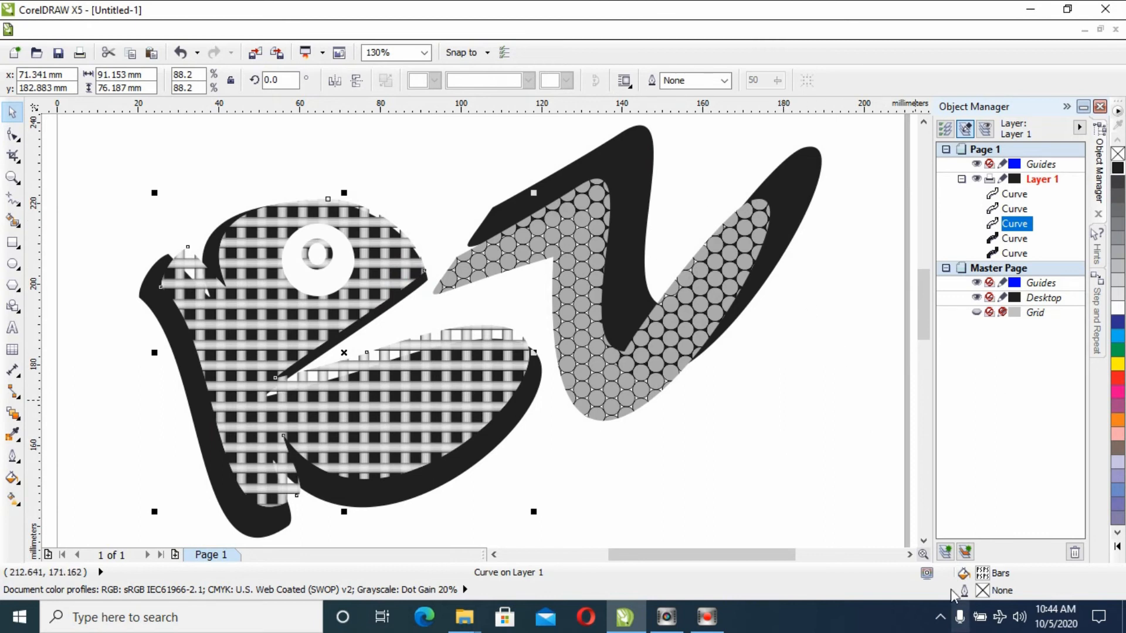
double_click(978, 591)
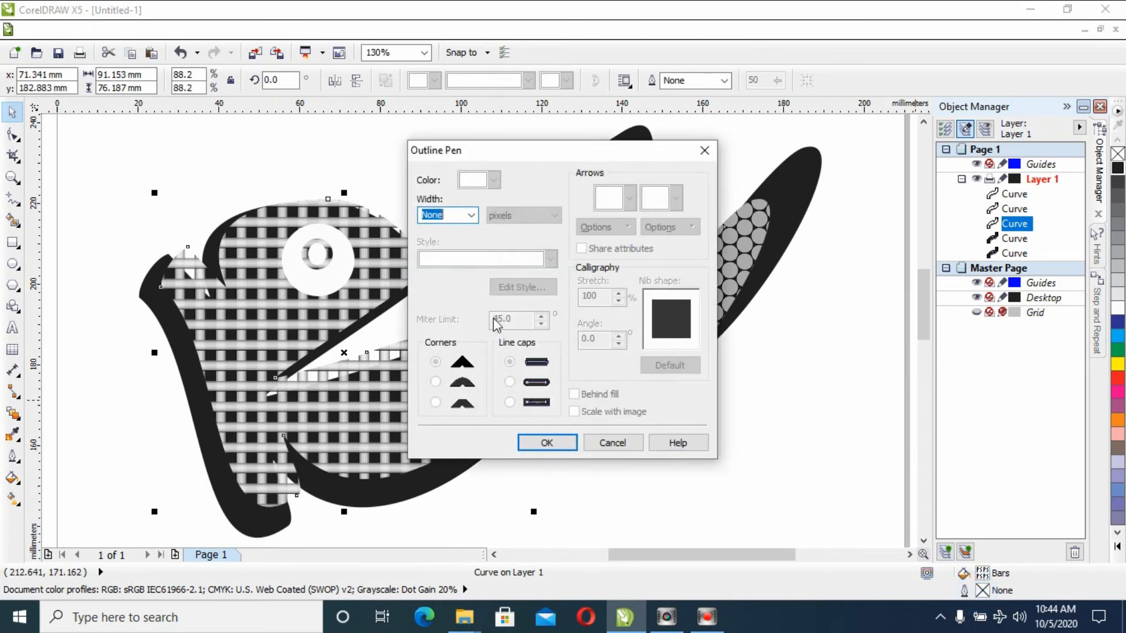
click(479, 217)
click(457, 297)
click(578, 150)
drag(578, 150, 897, 98)
click(812, 127)
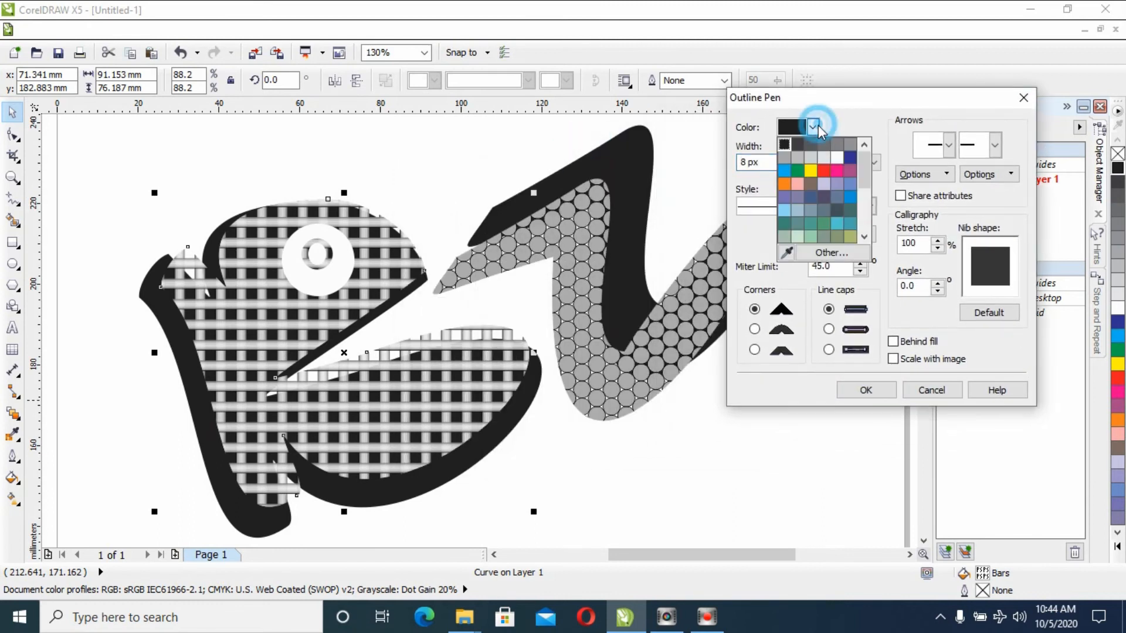
click(811, 171)
click(873, 390)
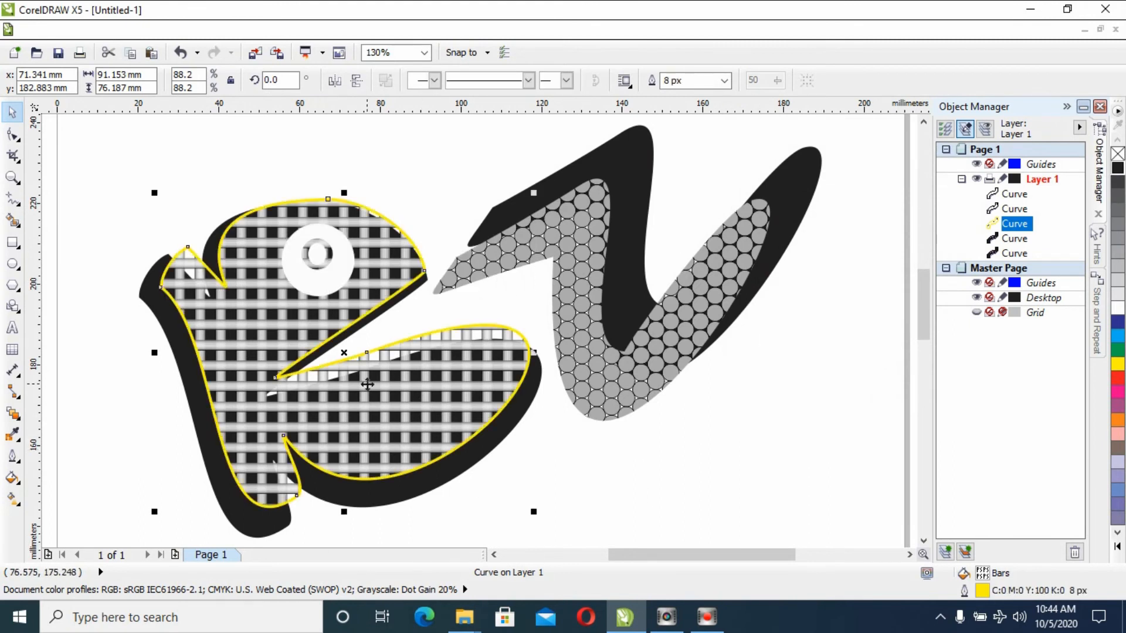
Look through the arrowhead options for the B's outline, then apply a short-dash line style with a width of 50 px
double_click(966, 590)
click(629, 197)
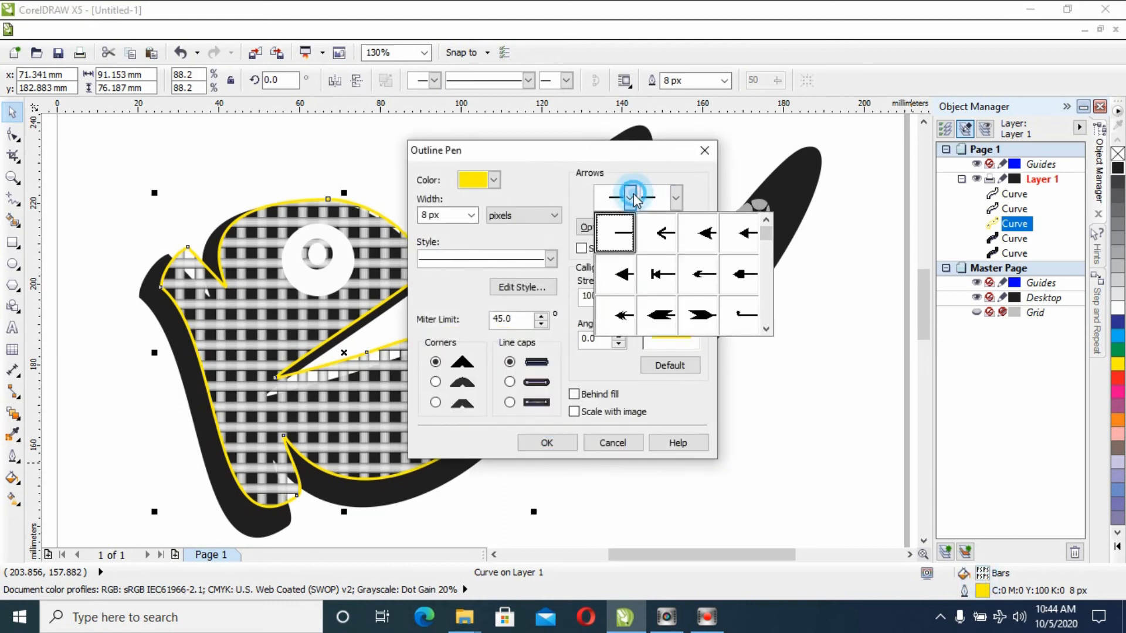
click(676, 198)
click(676, 197)
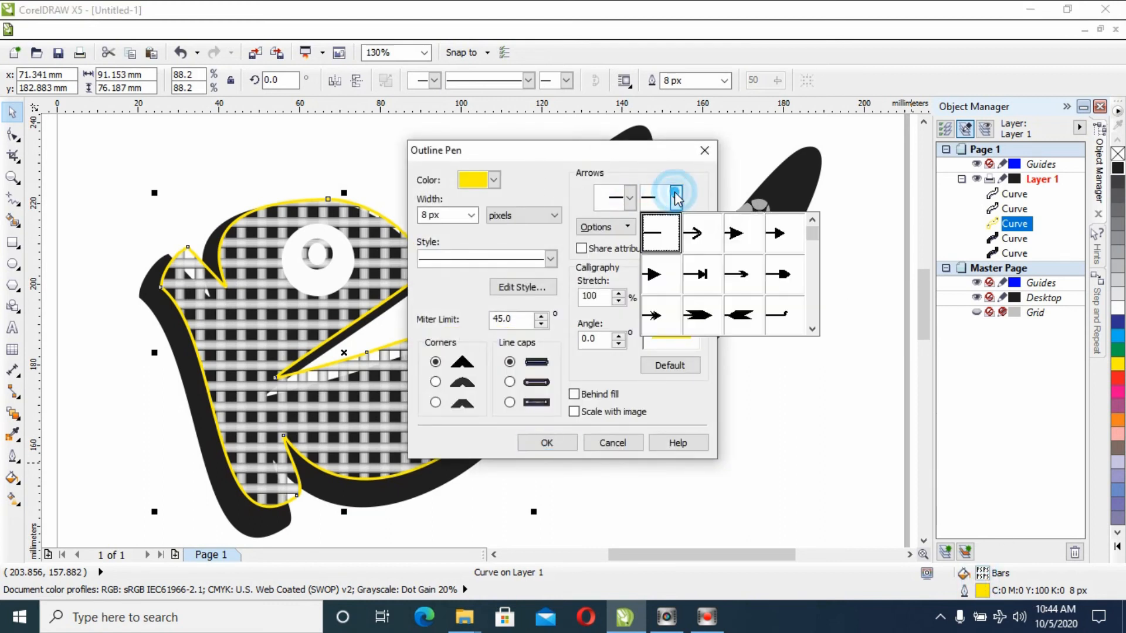
click(676, 198)
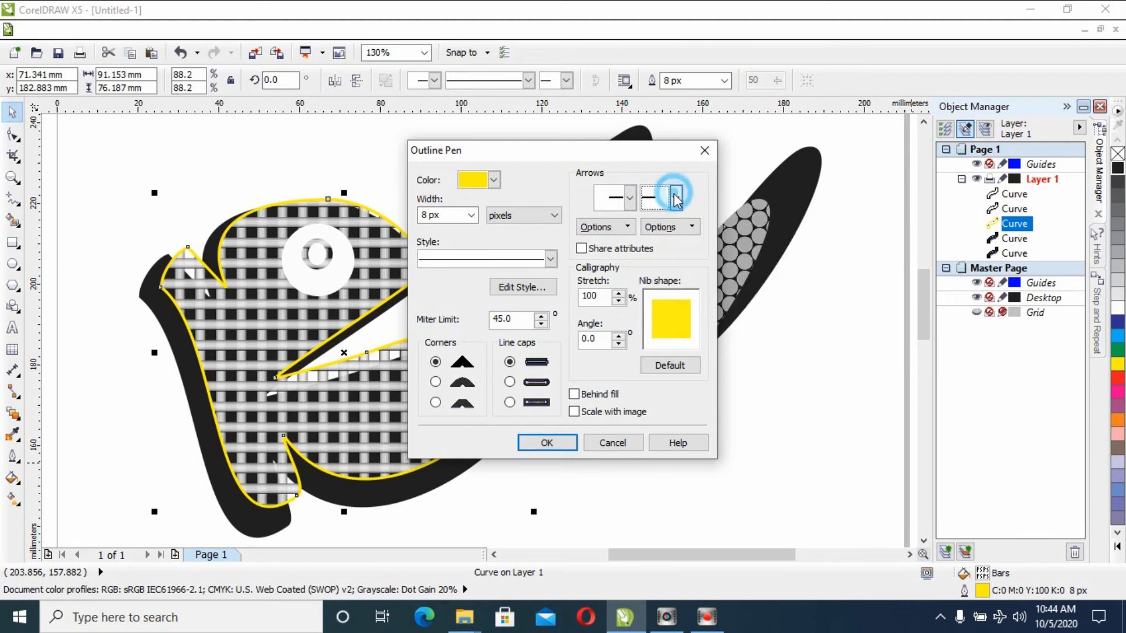
click(550, 260)
mouse_move(548, 293)
mouse_down()
mouse_move(542, 393)
mouse_move(536, 285)
mouse_up()
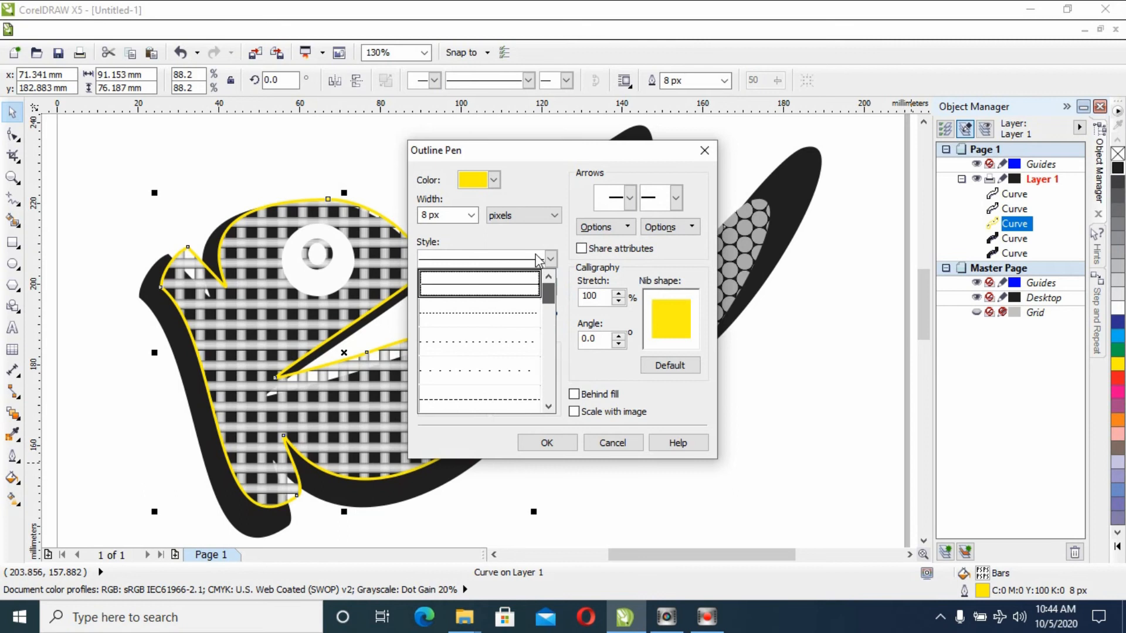
click(512, 392)
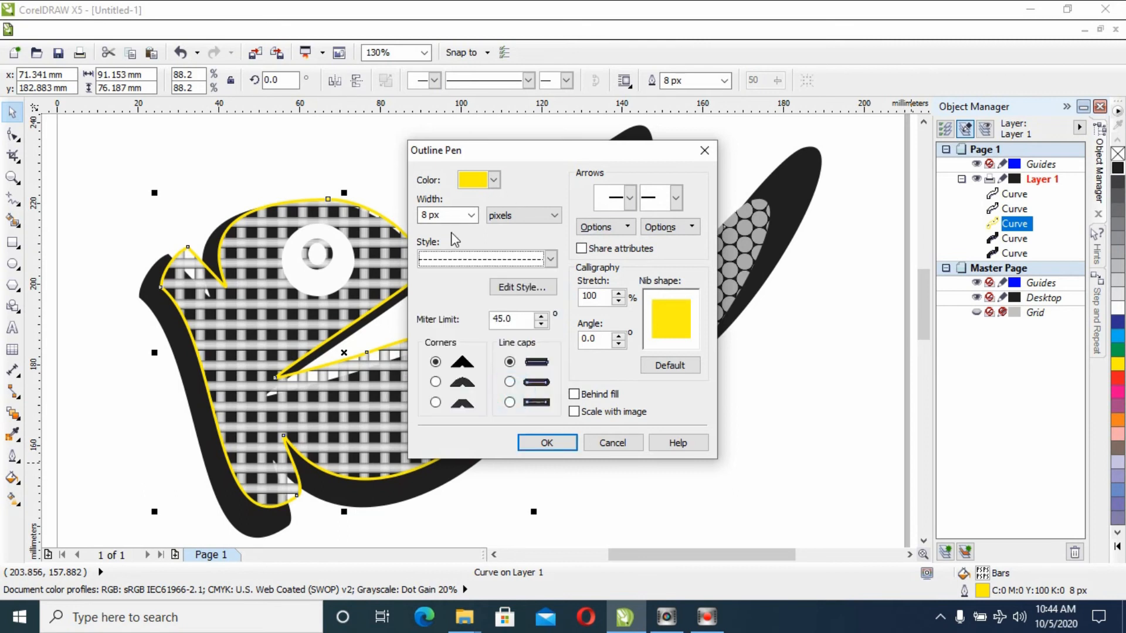
click(471, 216)
click(452, 319)
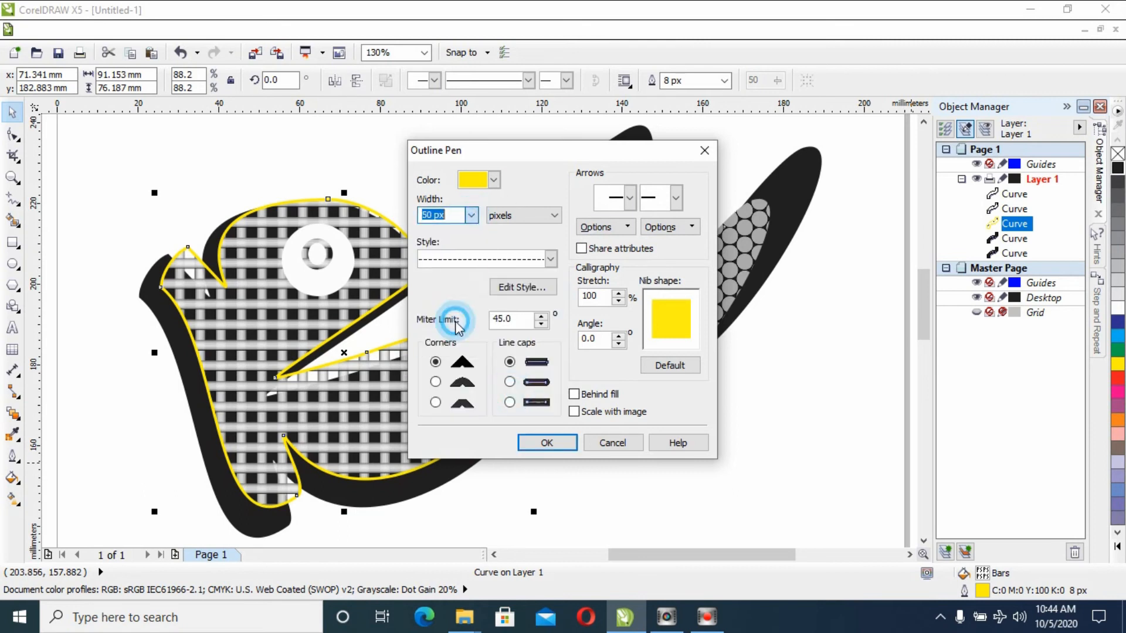
click(557, 441)
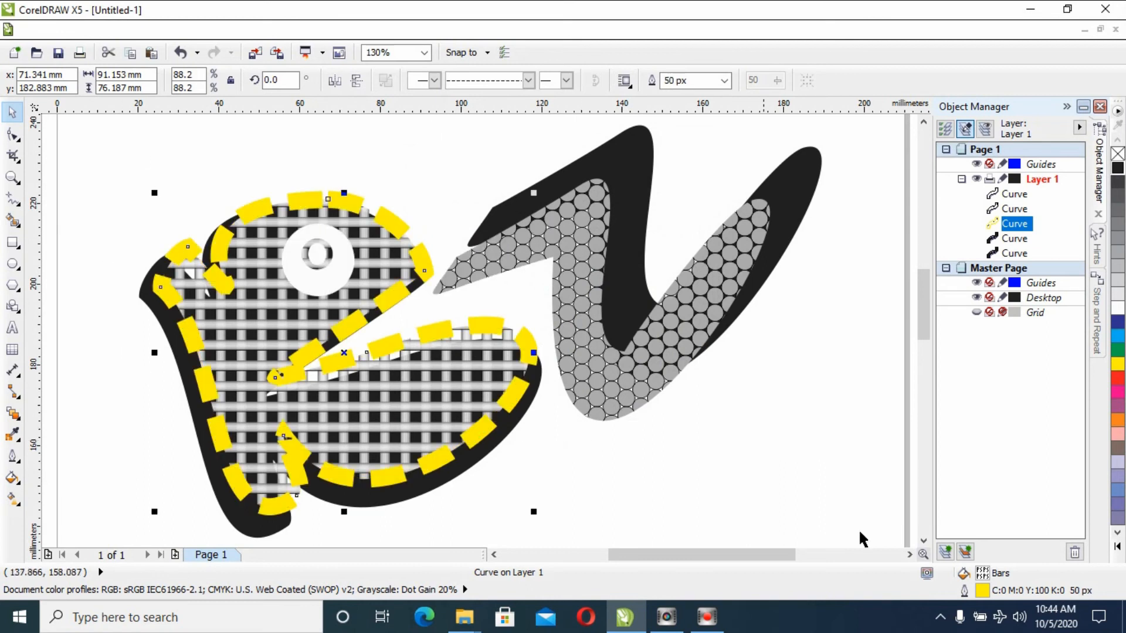
Set the B's outline to a width of 16 px with a longer dashed line style and deselect the letter
double_click(982, 590)
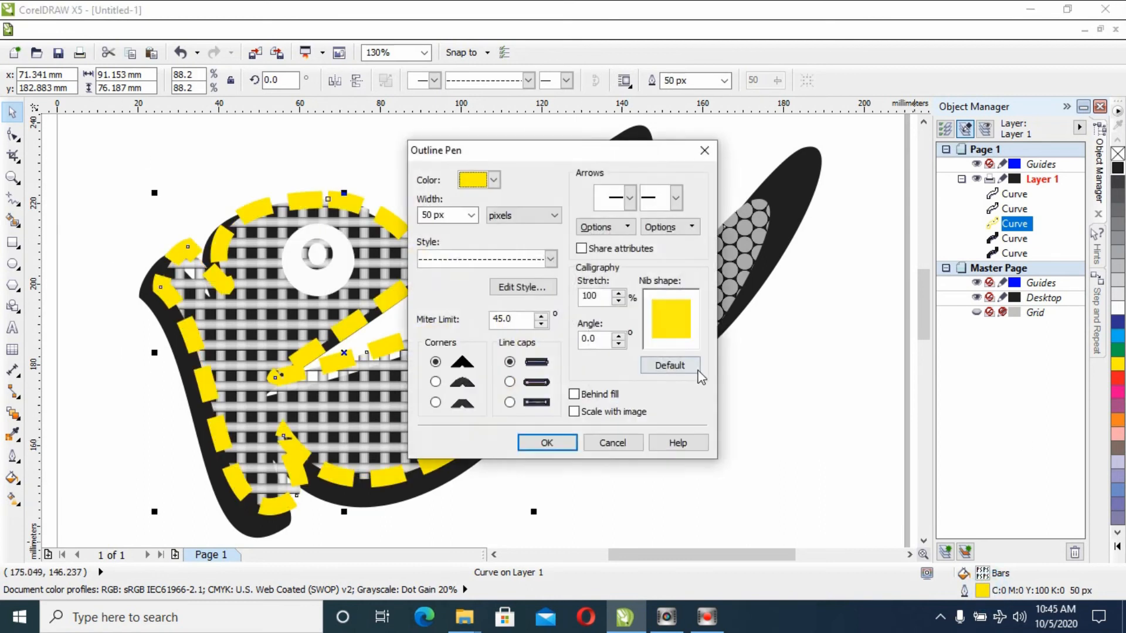
click(471, 216)
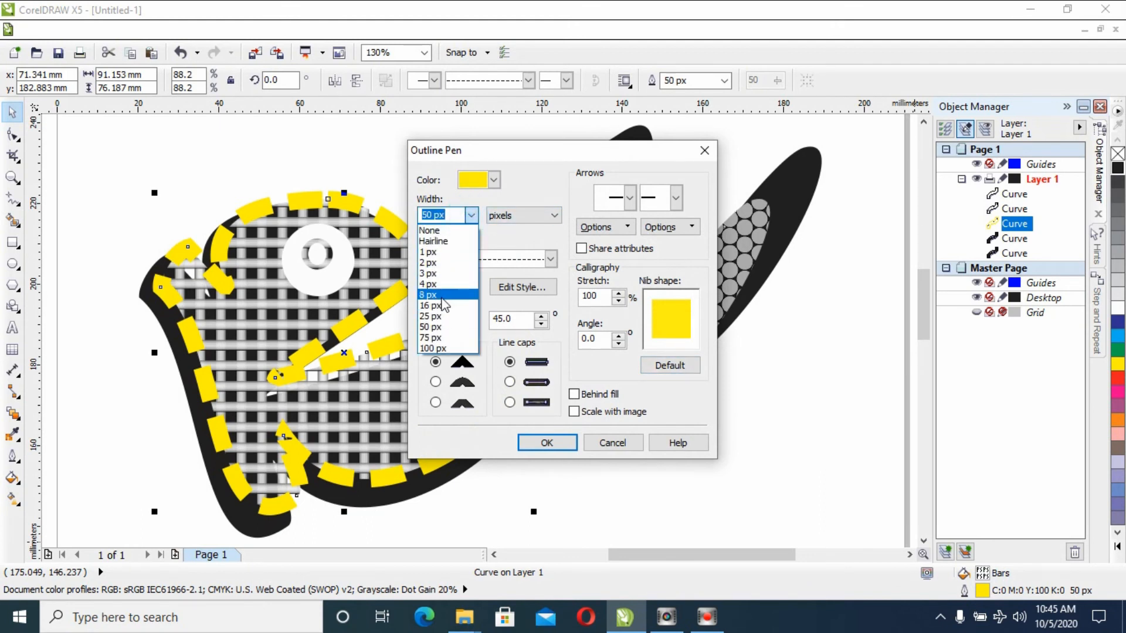
click(445, 305)
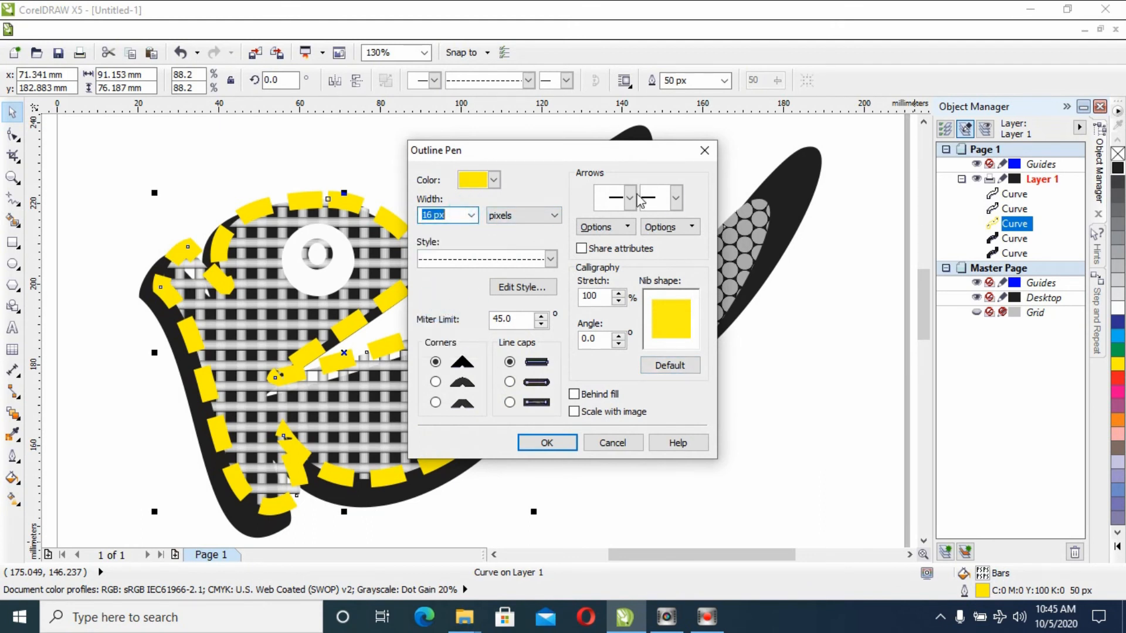
click(550, 259)
scroll(550, 303, down, 5)
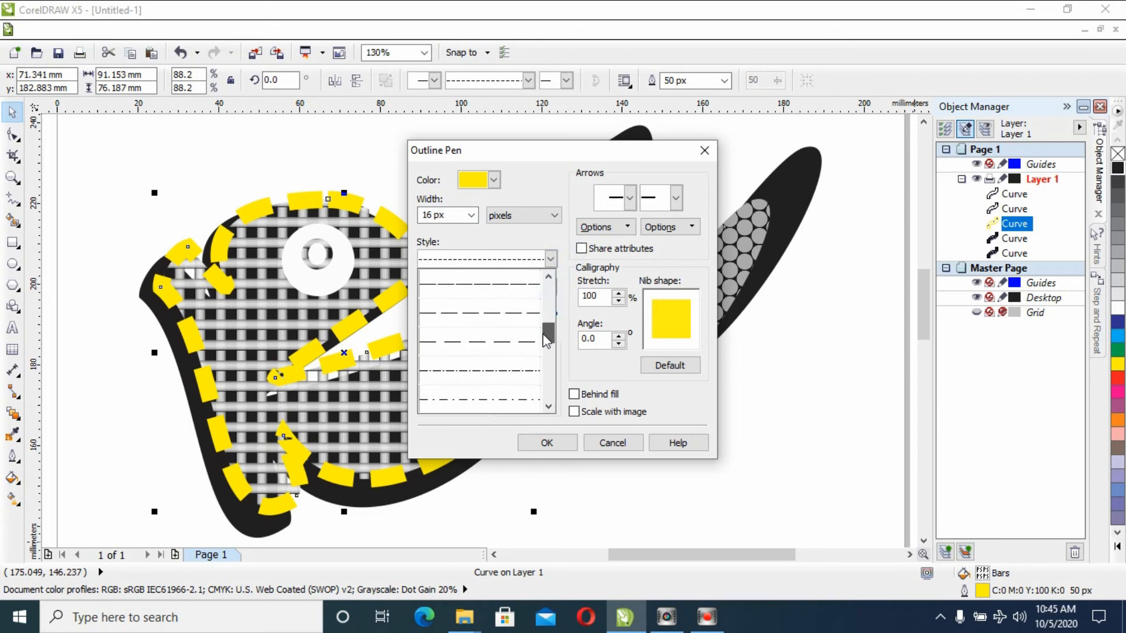
click(501, 283)
click(566, 446)
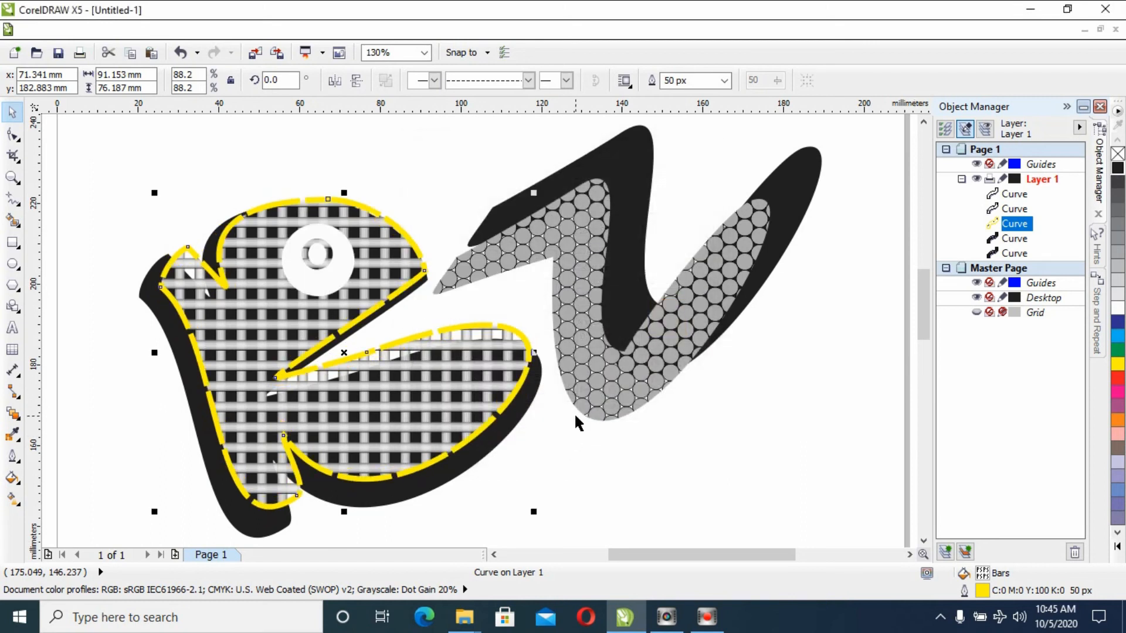
click(557, 437)
Give the N a solid dark blue outline with a width of 16 px and deselect it
click(596, 372)
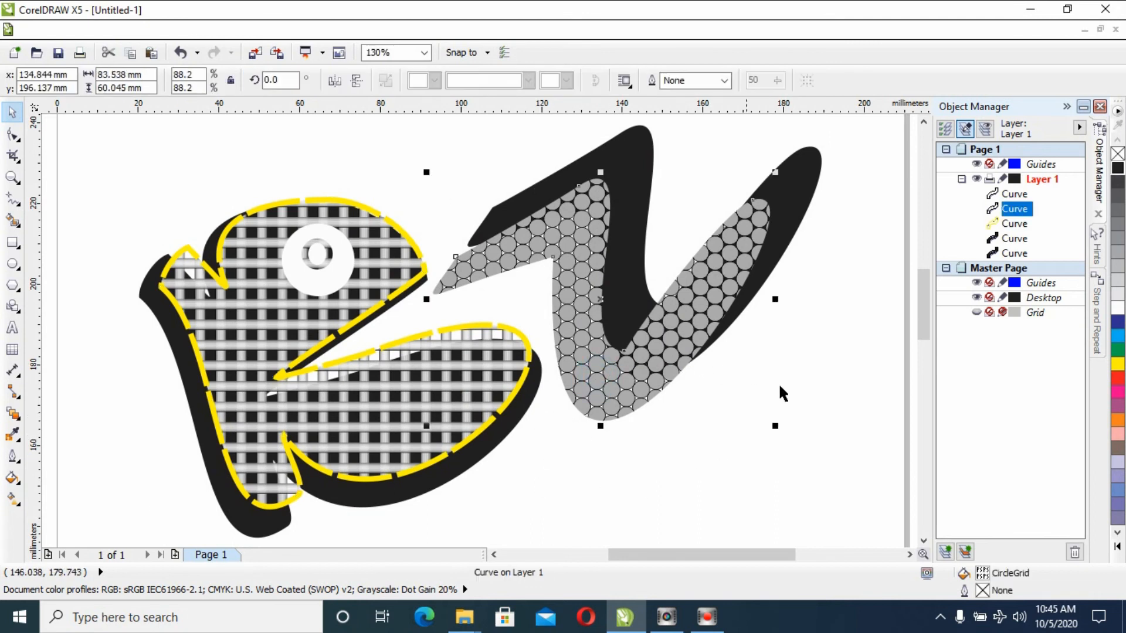
double_click(985, 592)
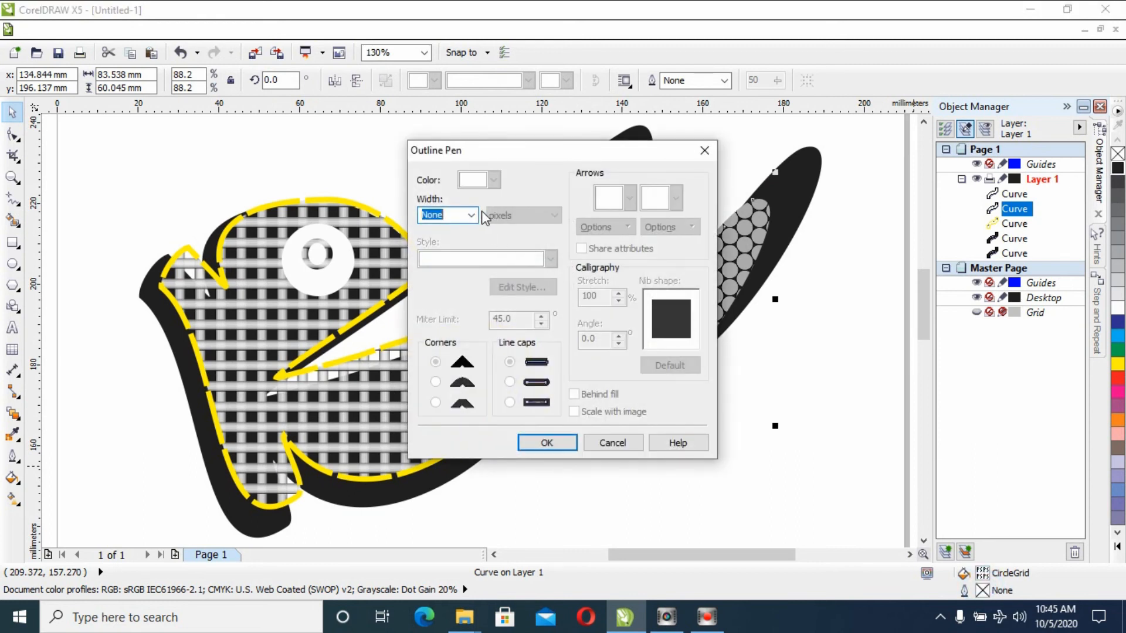
click(471, 215)
click(457, 305)
click(493, 180)
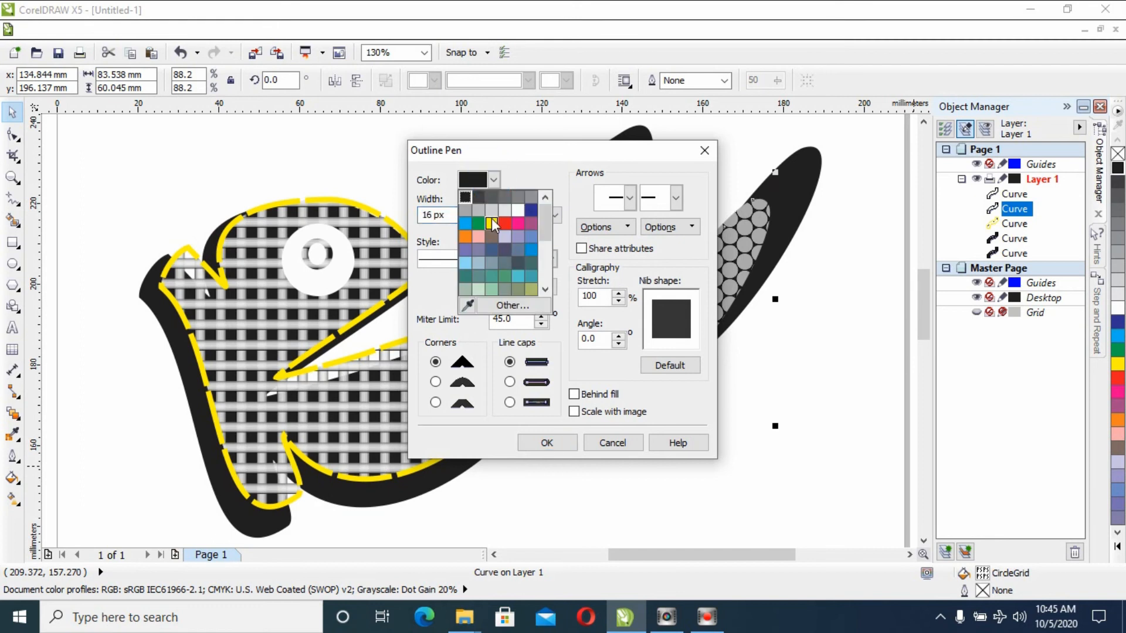
click(533, 210)
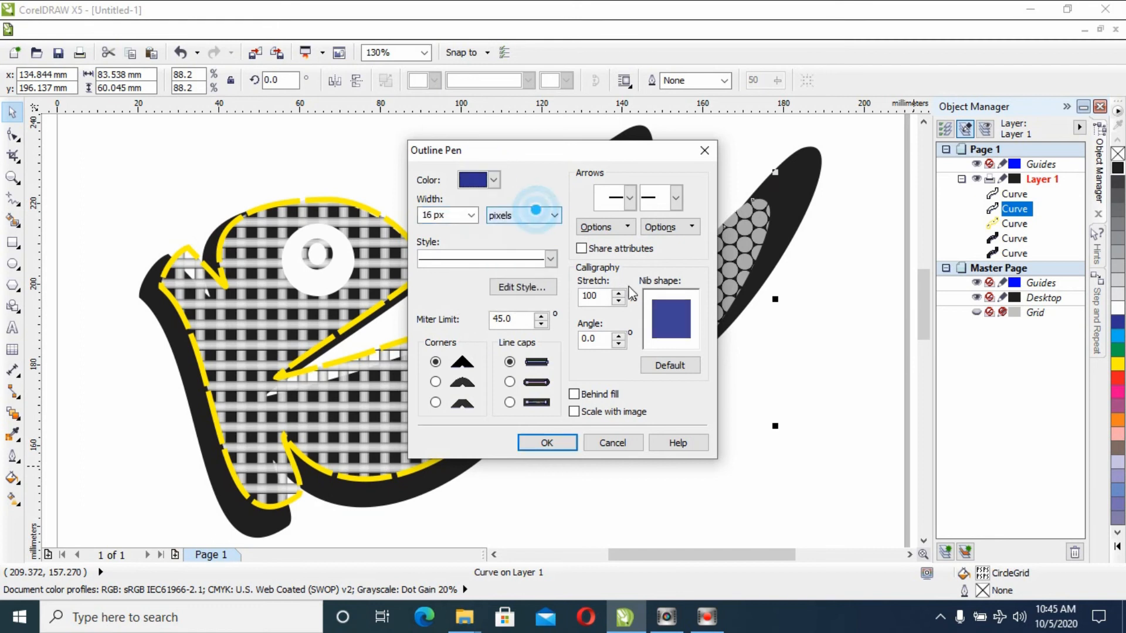
click(557, 442)
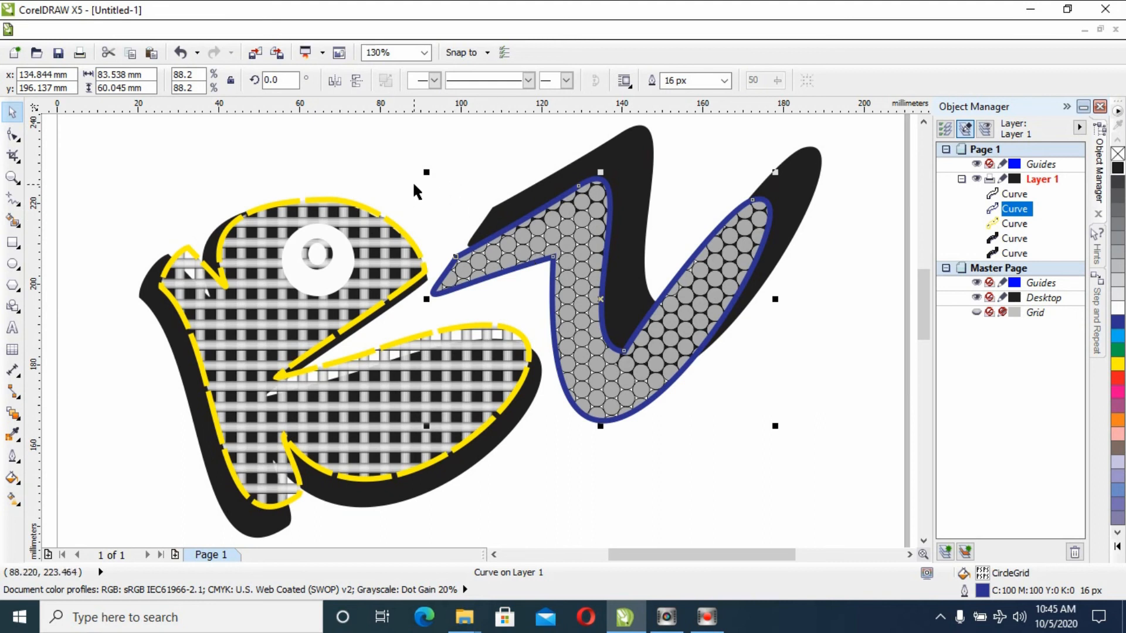
click(349, 153)
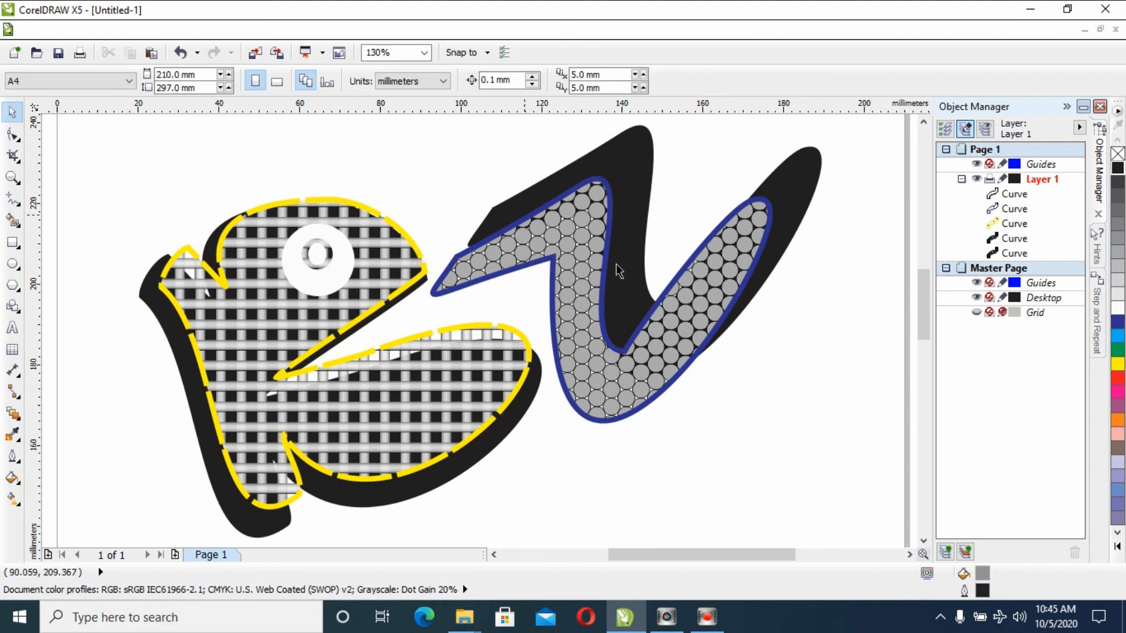
Fill the B with plain 30% black grey
click(323, 411)
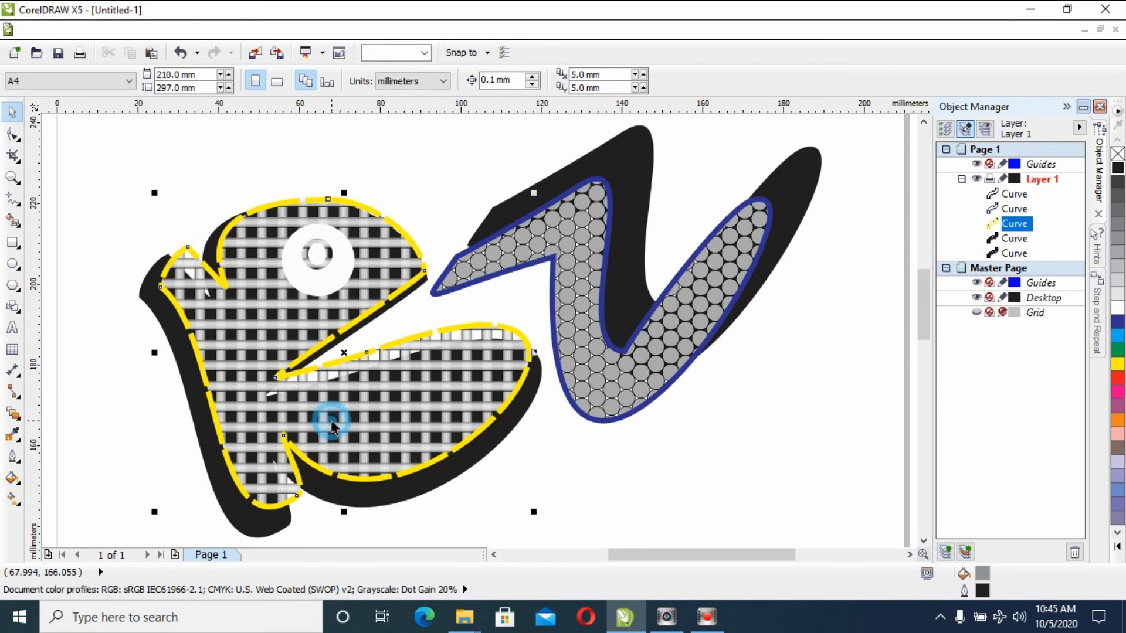
click(1118, 265)
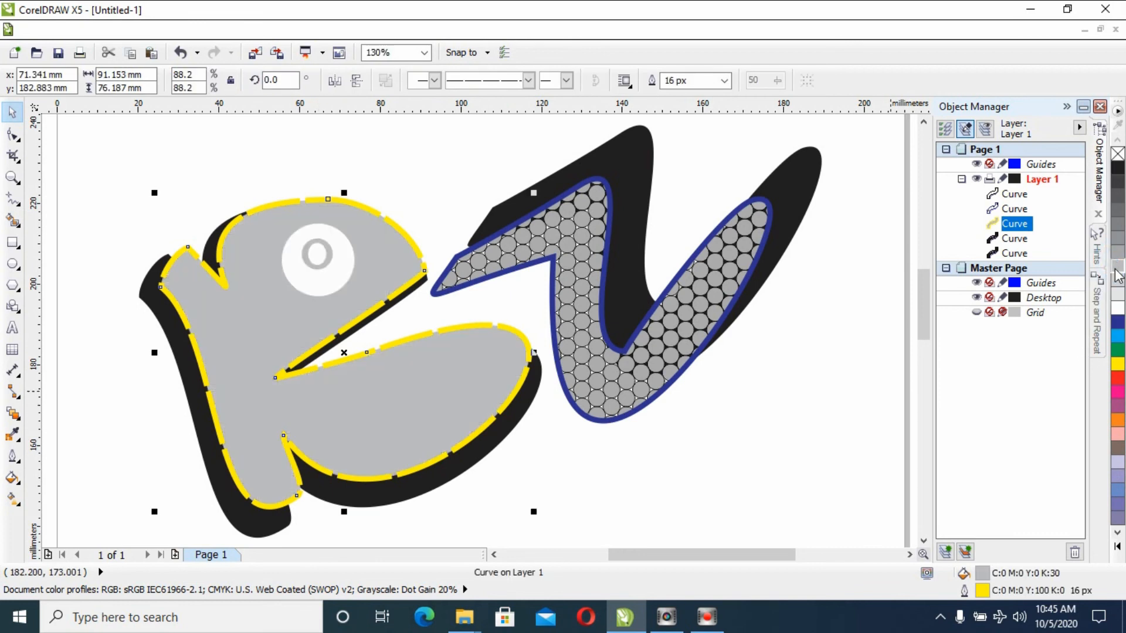
Fill the B with solid cyan and the N with solid orange, and deselect the letters
click(1118, 350)
click(1117, 335)
click(610, 412)
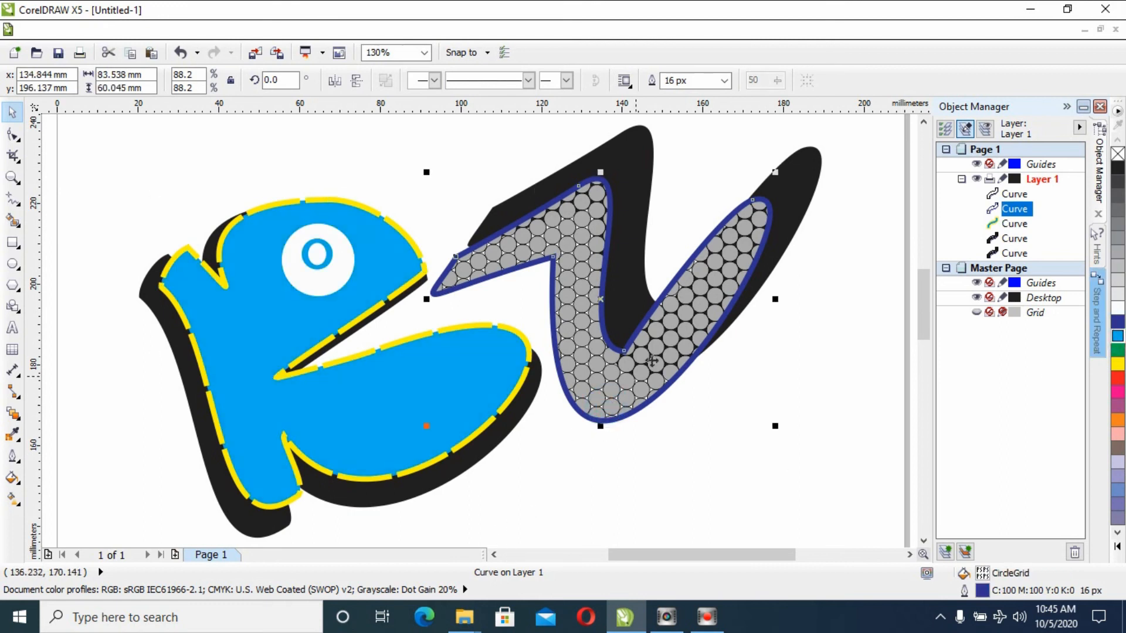
click(1117, 419)
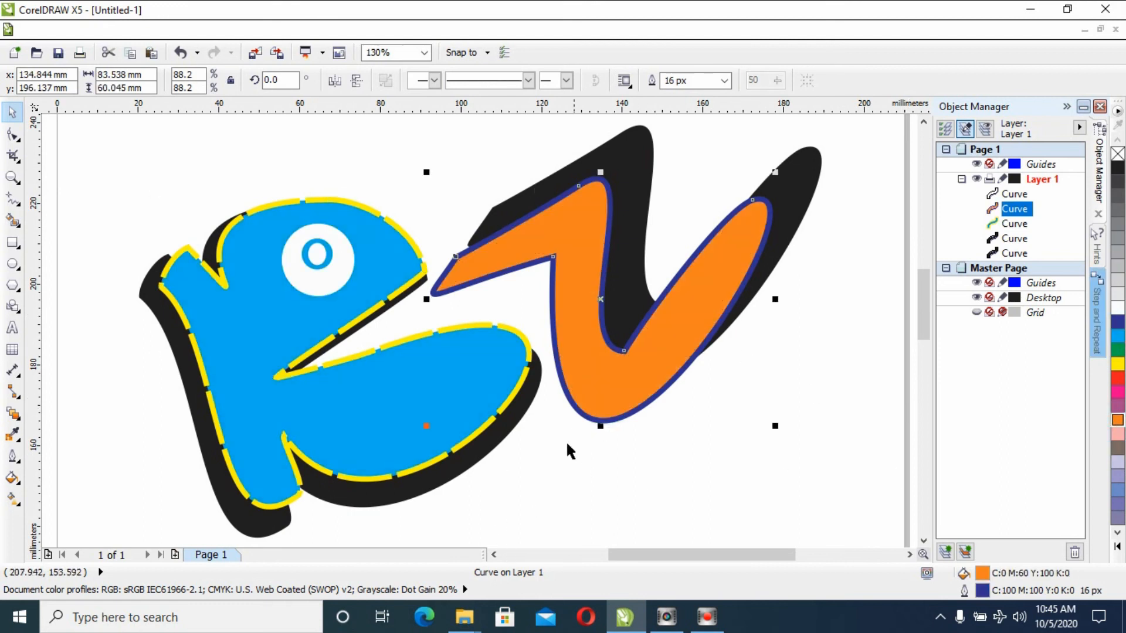
click(510, 483)
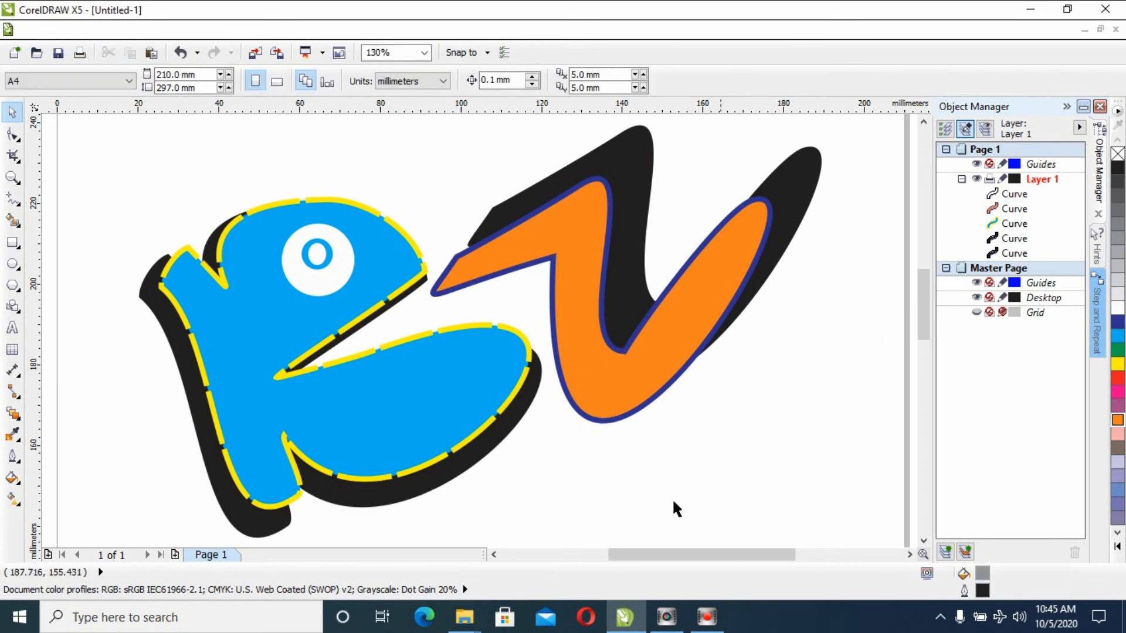
Try solid cyan on the N, replace it with solid green, and deselect the letter
click(634, 384)
click(1118, 337)
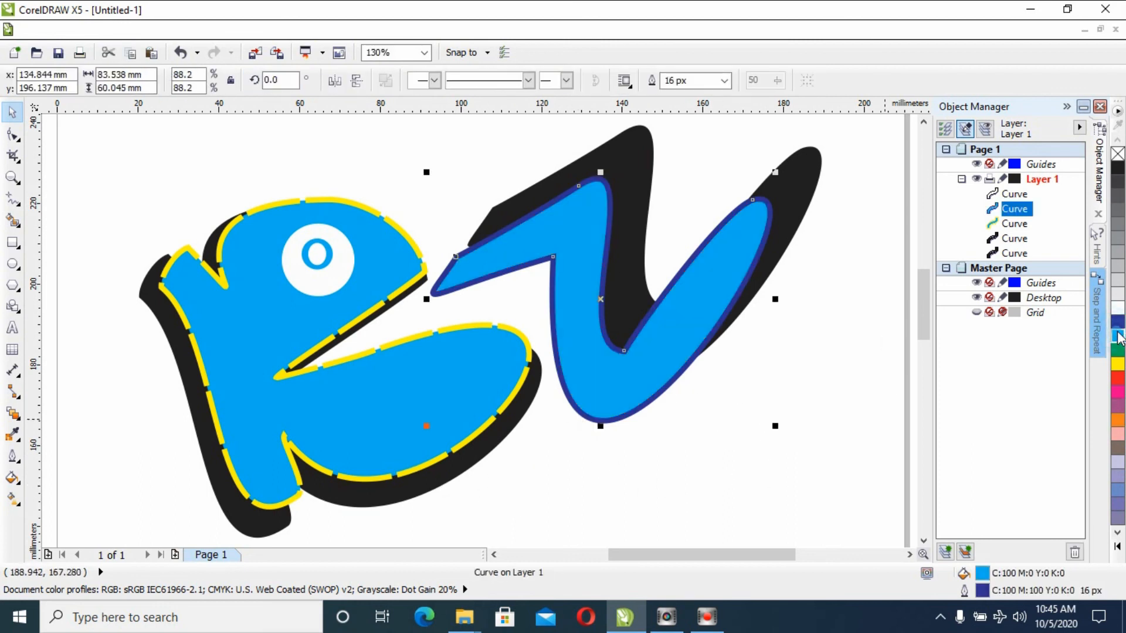
click(717, 438)
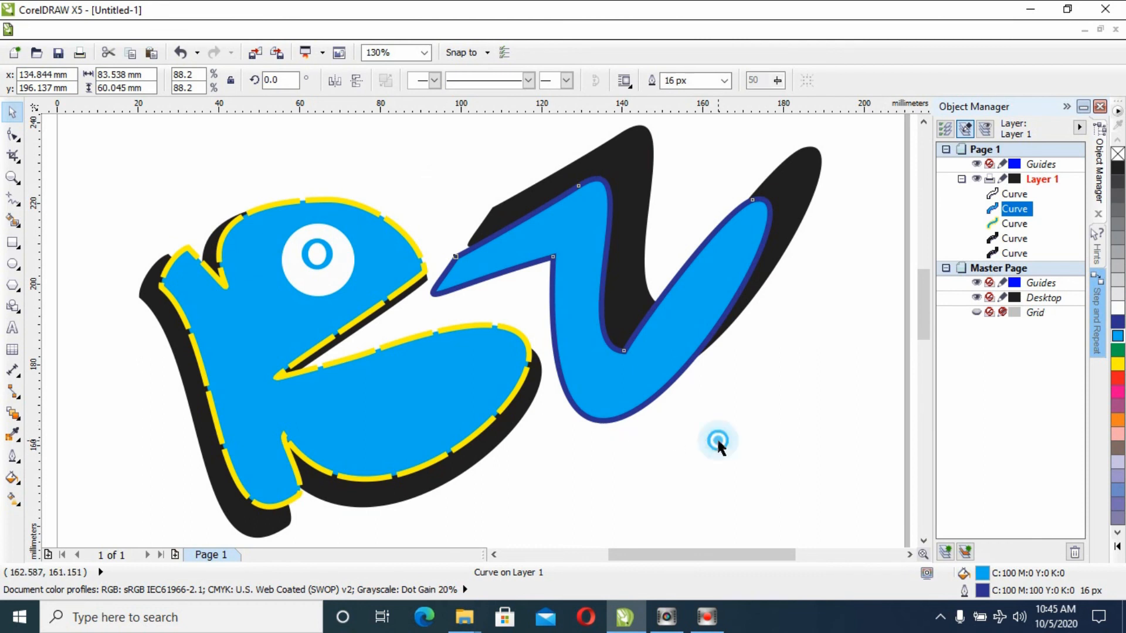
click(686, 364)
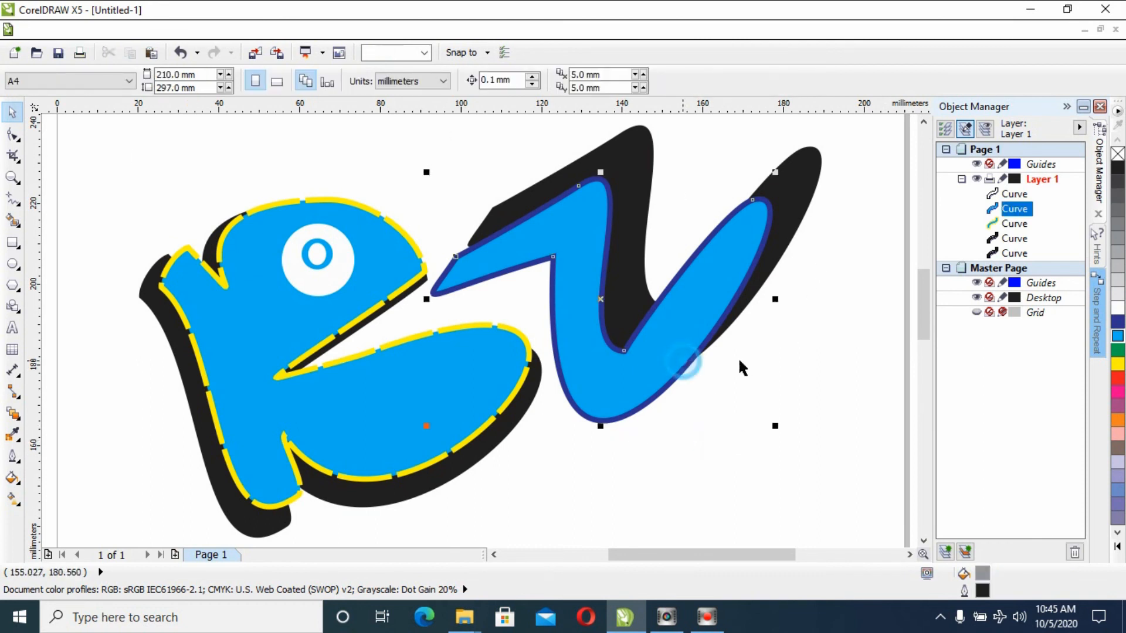
click(1117, 351)
click(705, 396)
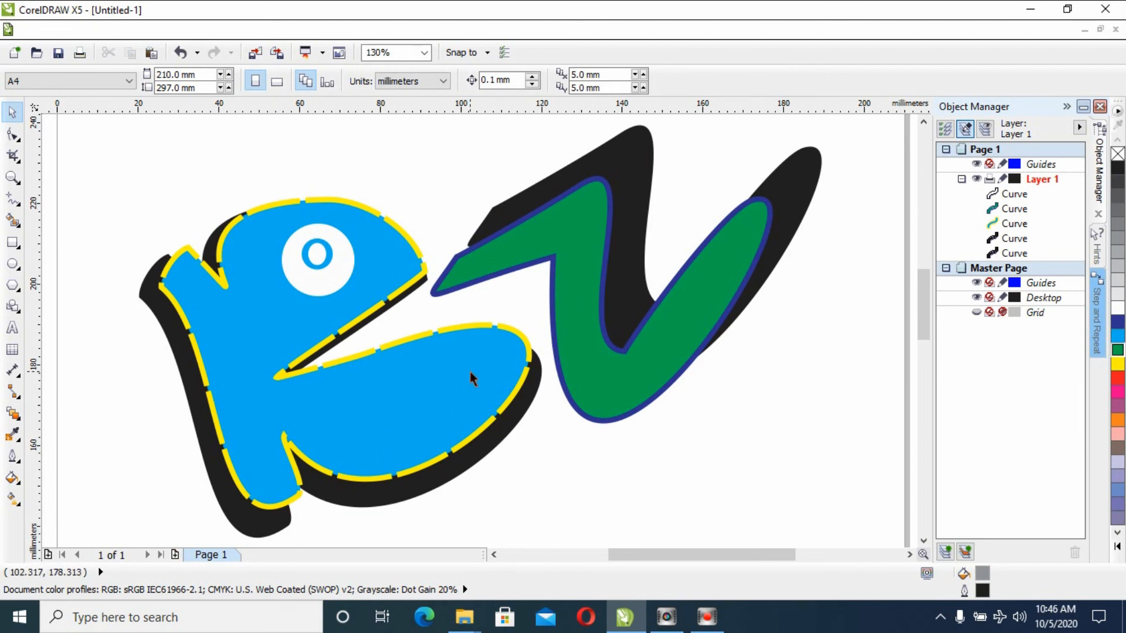
Give the B a custom dark blue uniform fill of C91 M45 Y26 K3 using the colour model viewer
click(452, 409)
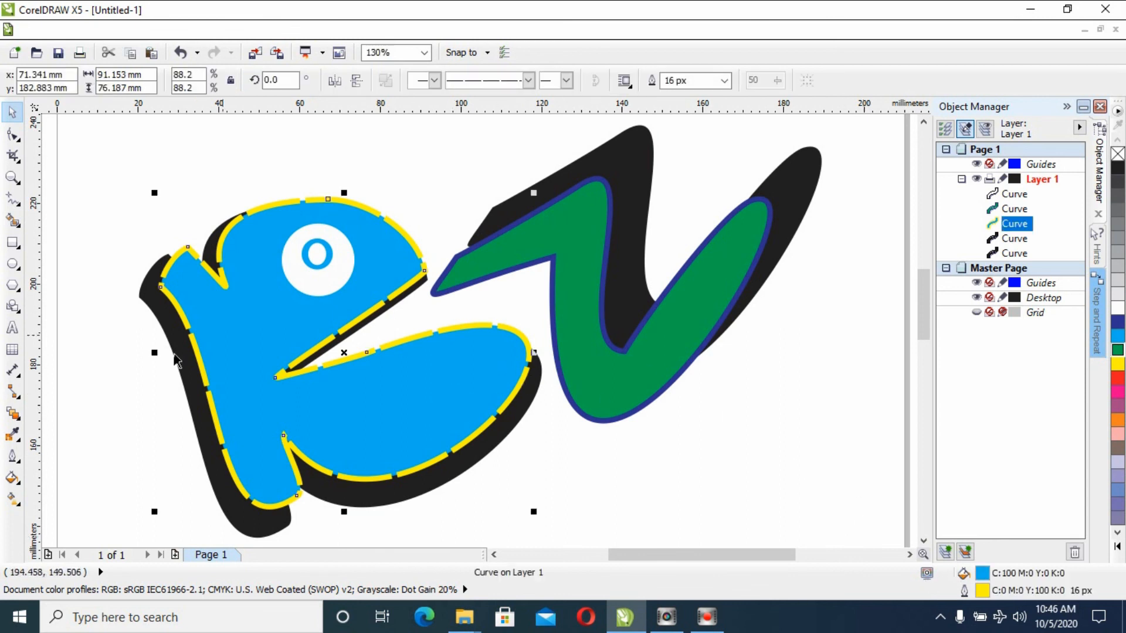
click(978, 573)
double_click(966, 574)
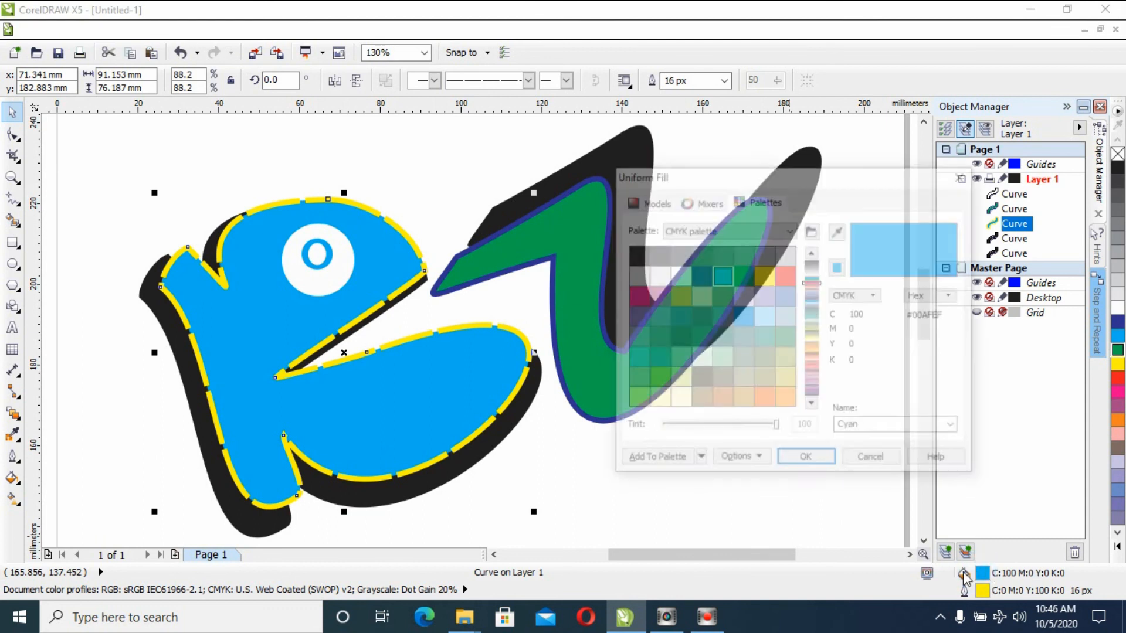
click(648, 200)
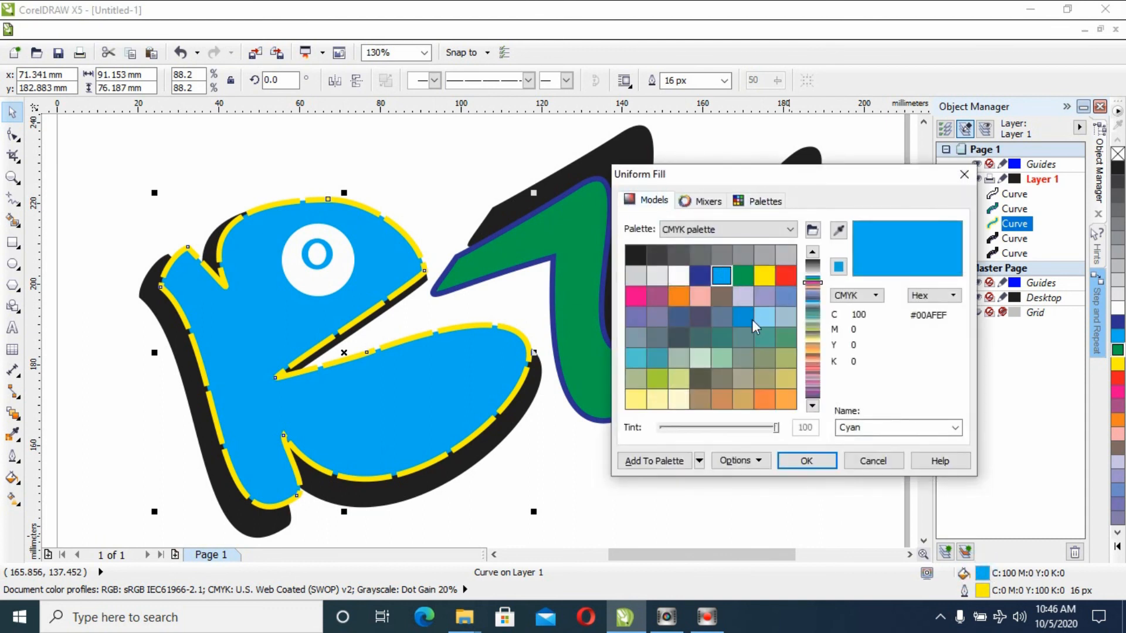
drag(780, 296, 767, 322)
click(807, 462)
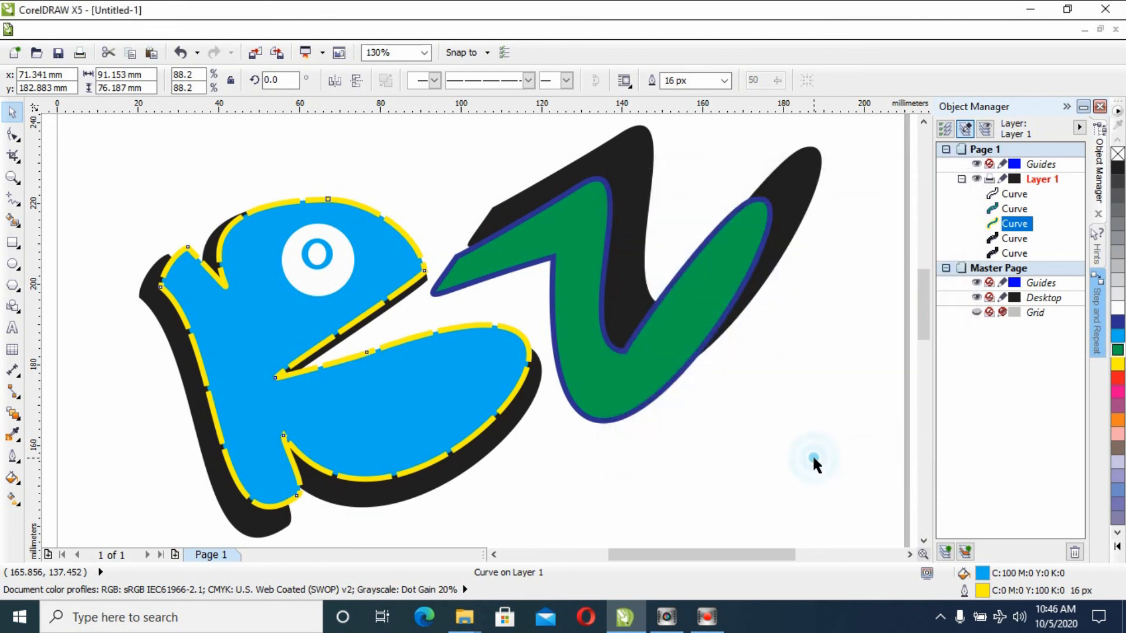
Give the N a custom dark green uniform fill of C95 M34 Y99 K28 and deselect it
click(653, 371)
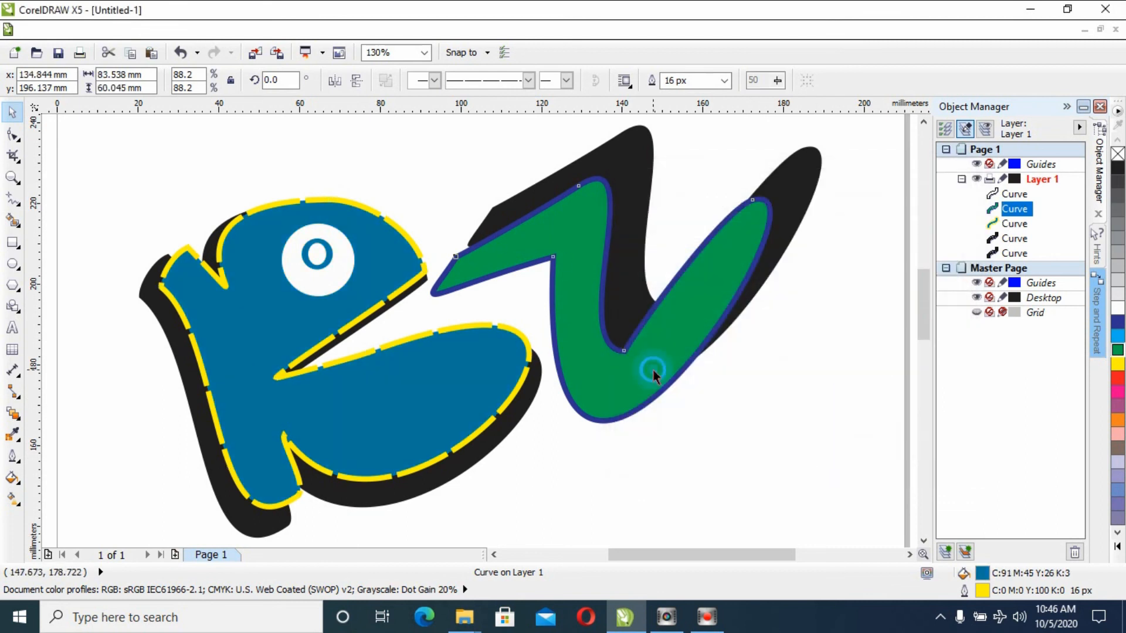
double_click(978, 568)
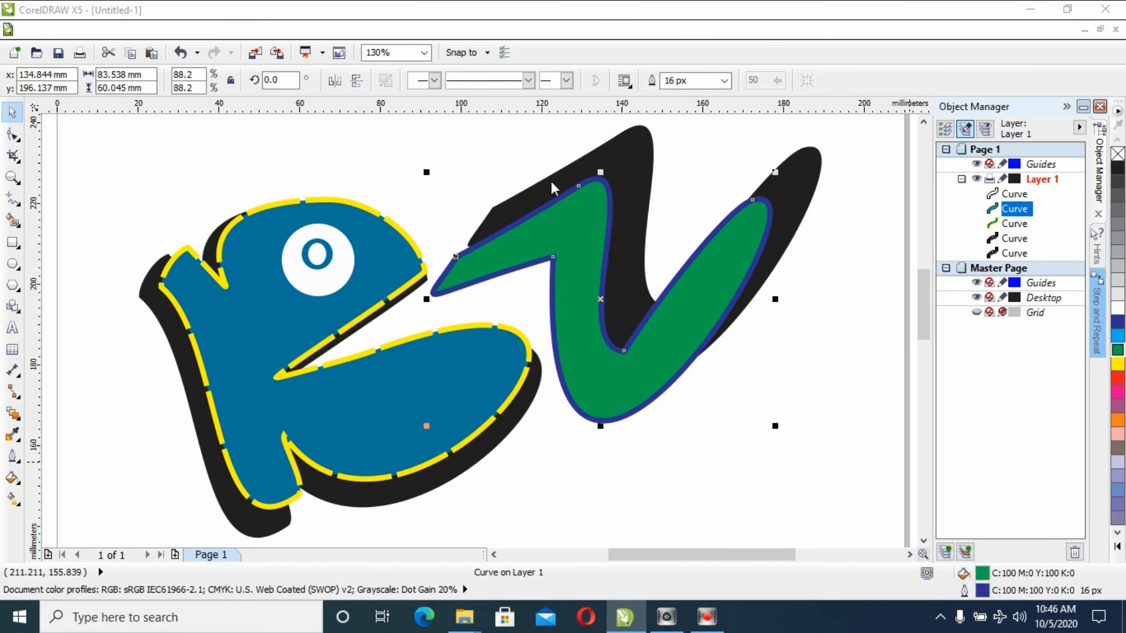
click(651, 202)
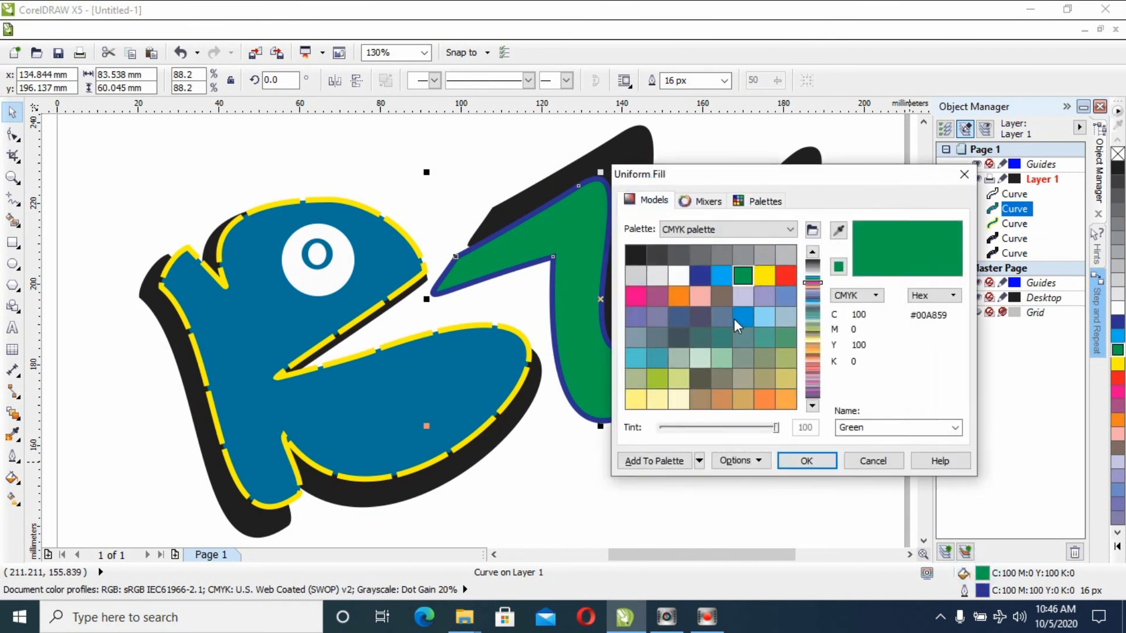
drag(757, 264, 748, 269)
drag(745, 390, 763, 357)
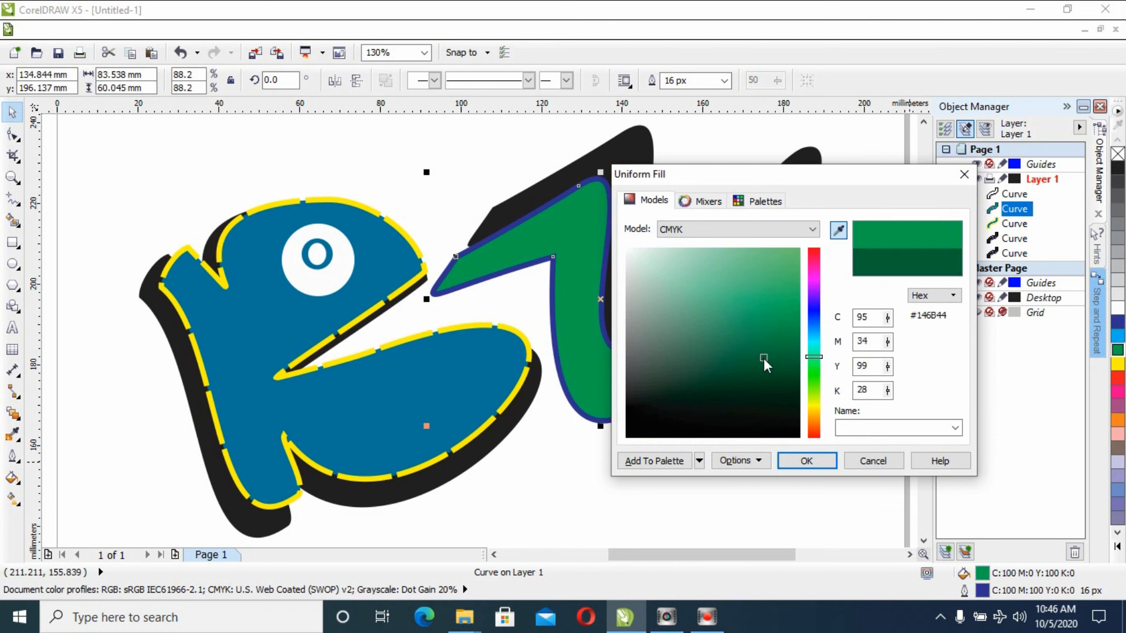
click(785, 456)
click(762, 420)
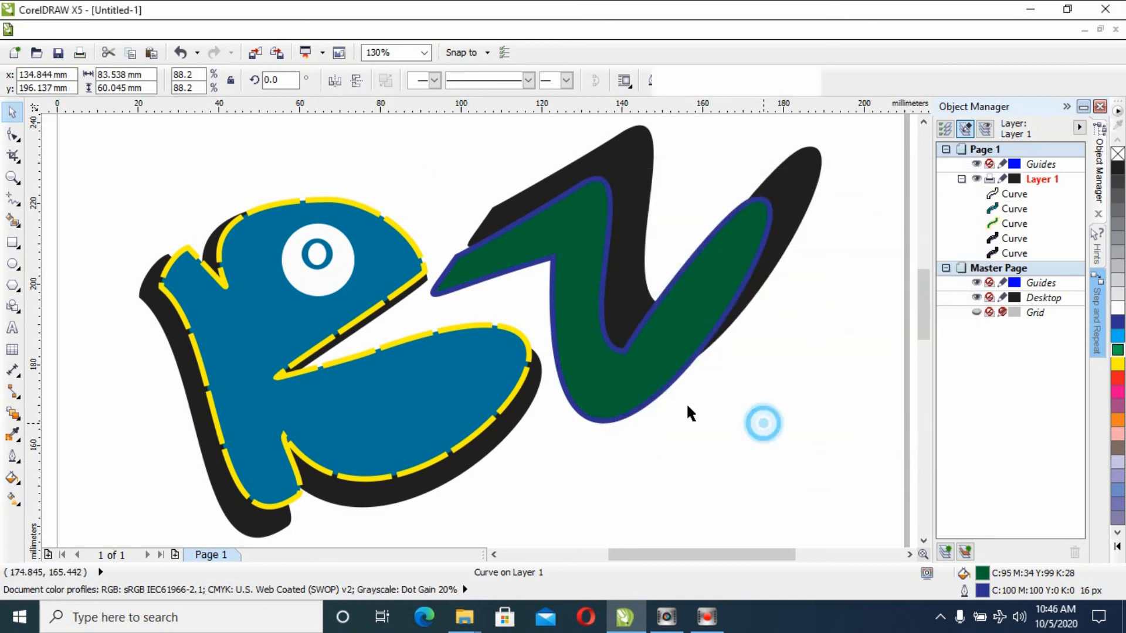
Use the colour mixer to fill the N with pale cream, C2 M0 Y25 K0, and deselect it
click(687, 329)
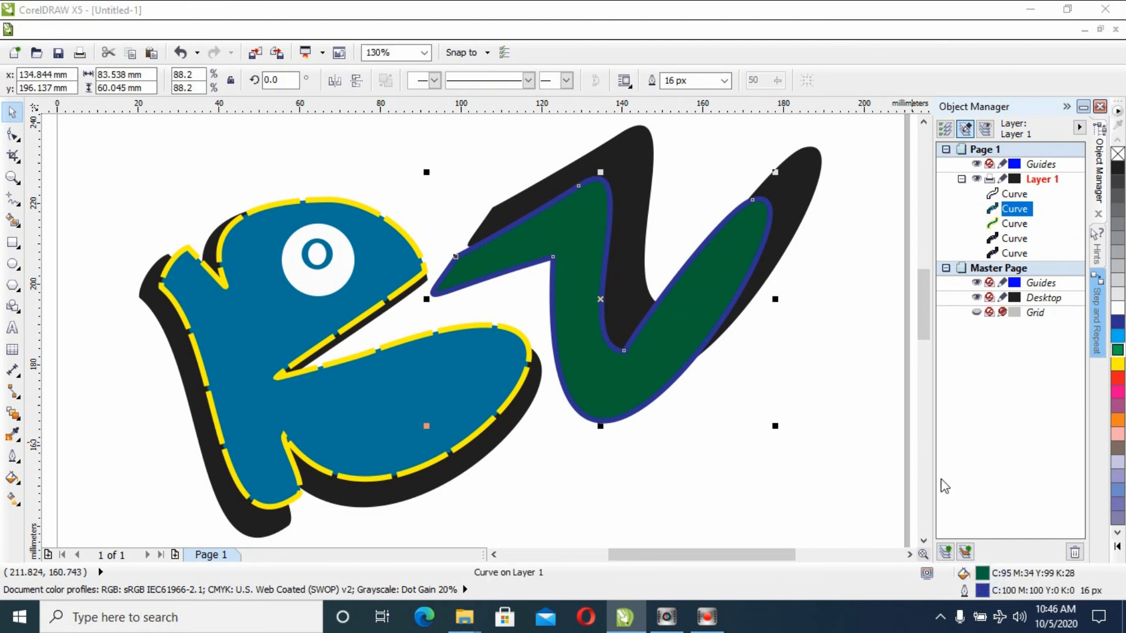
key(shift+F11)
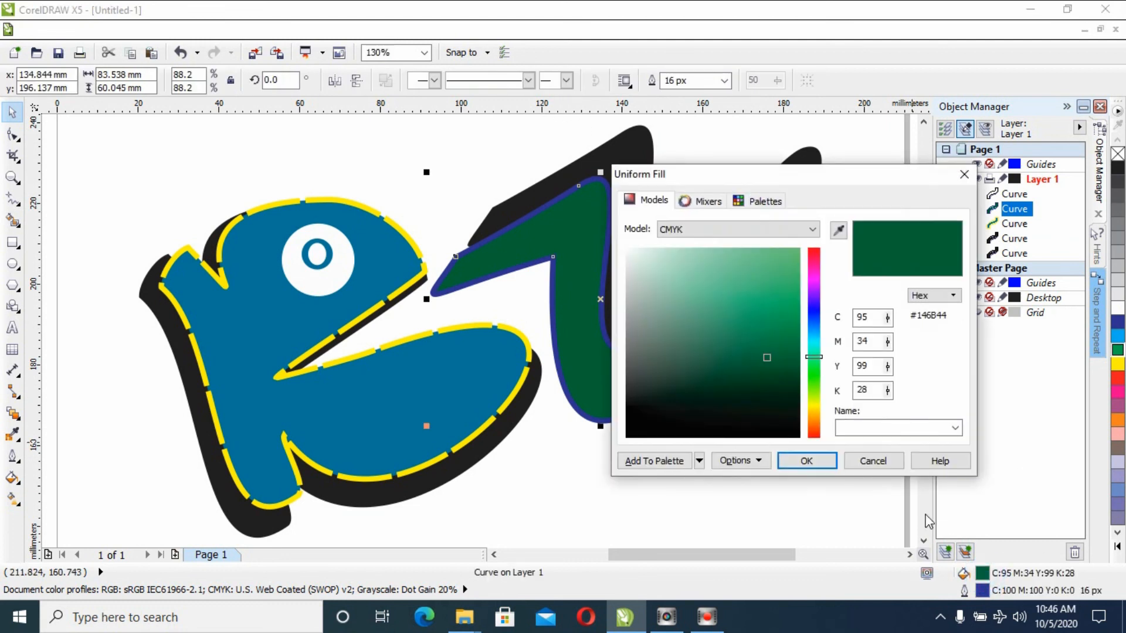
click(723, 202)
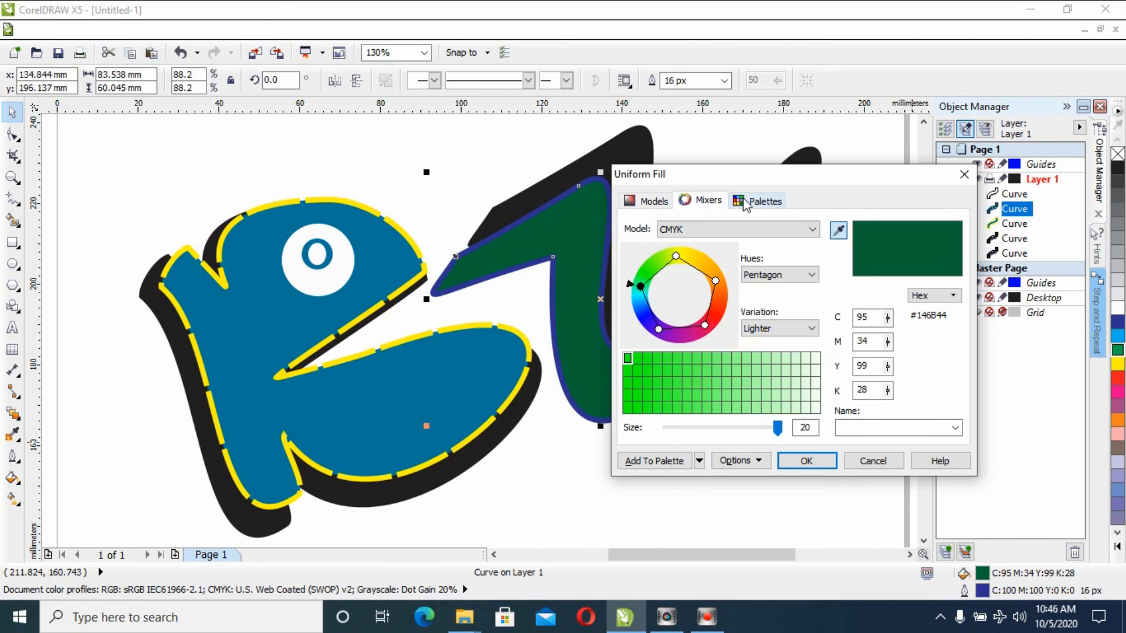
click(756, 358)
click(786, 407)
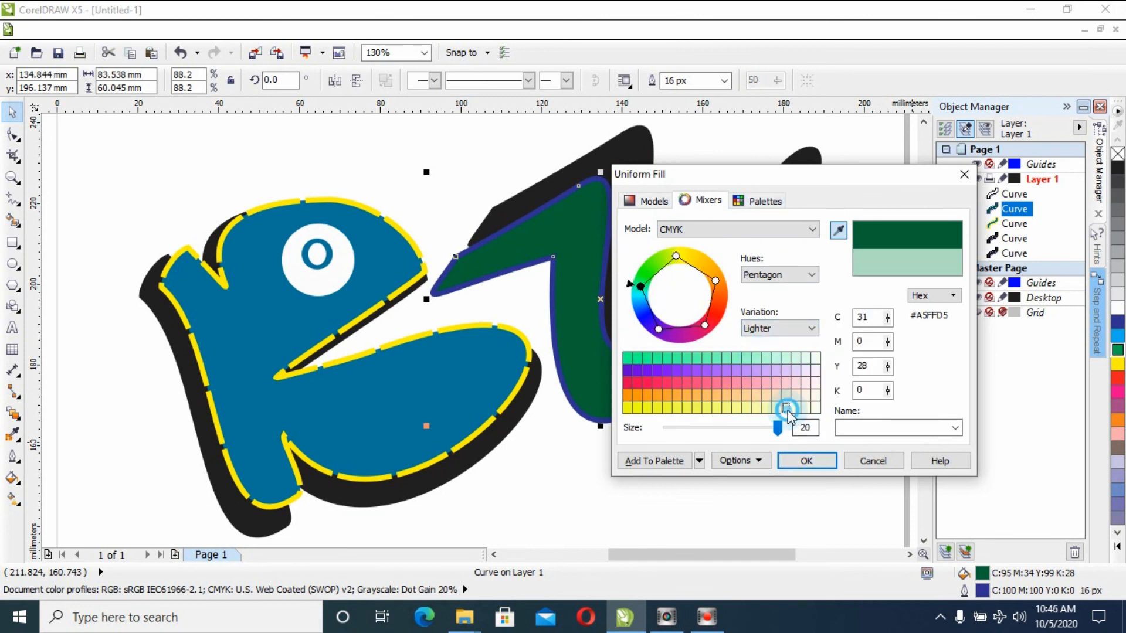
click(804, 460)
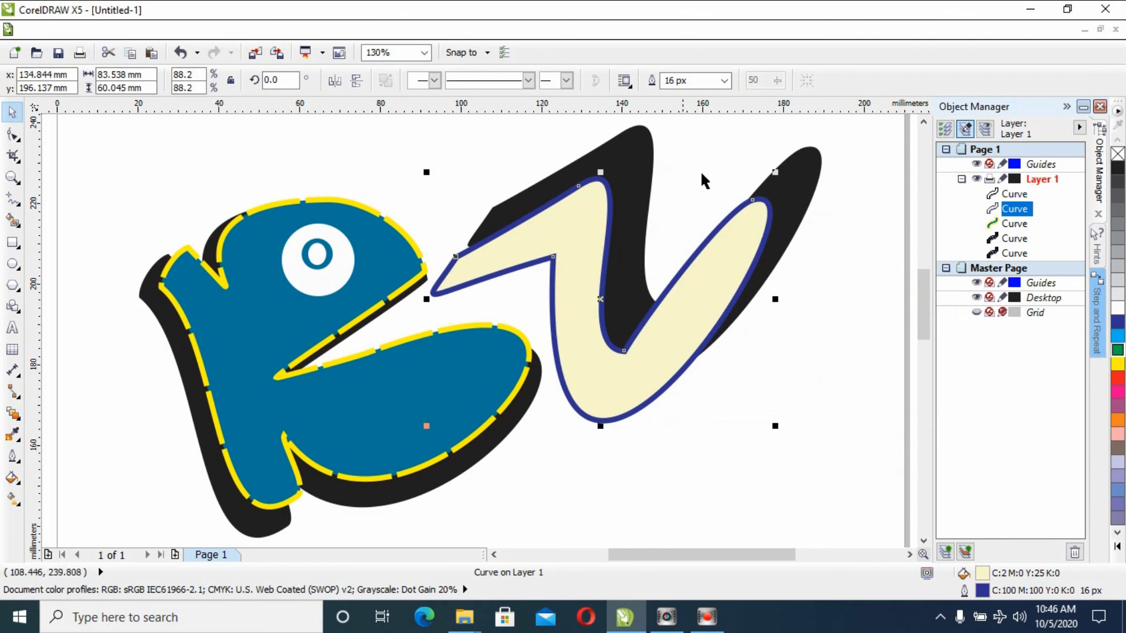
click(718, 359)
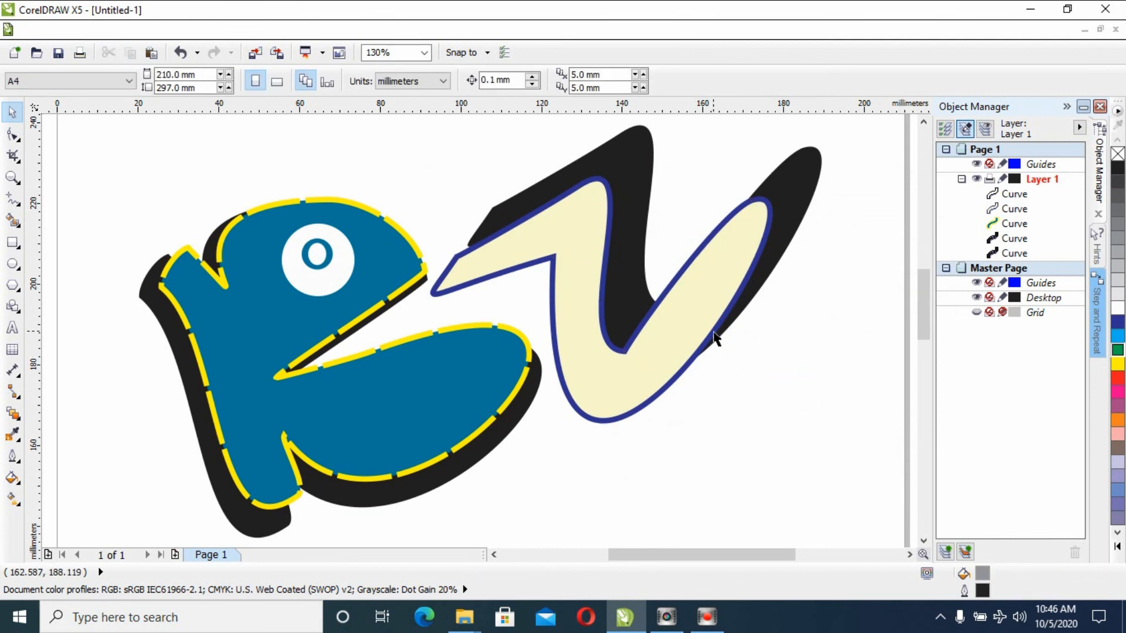
Change the N's outline to a custom brown of C31 M82 Y100 K36 and deselect the letter
click(704, 346)
double_click(987, 594)
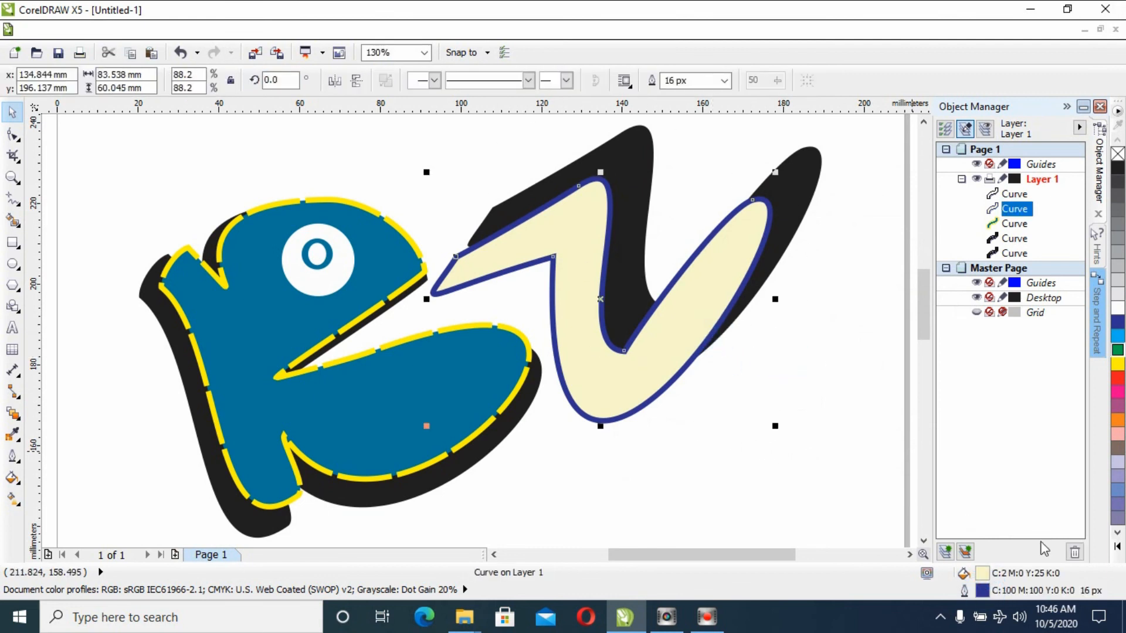
click(493, 179)
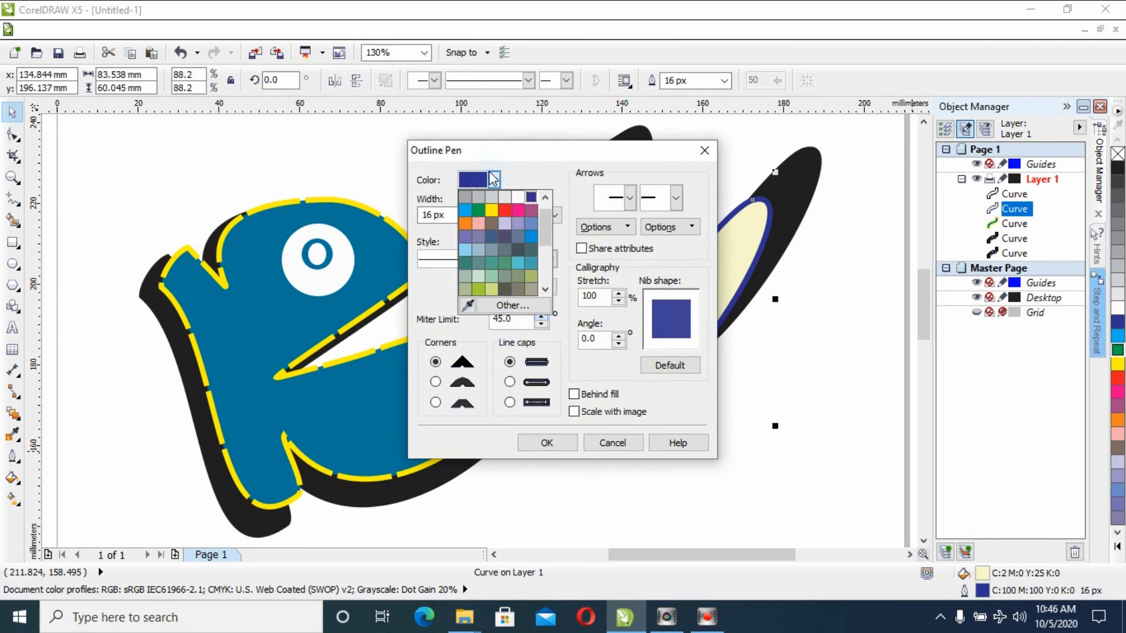
click(510, 305)
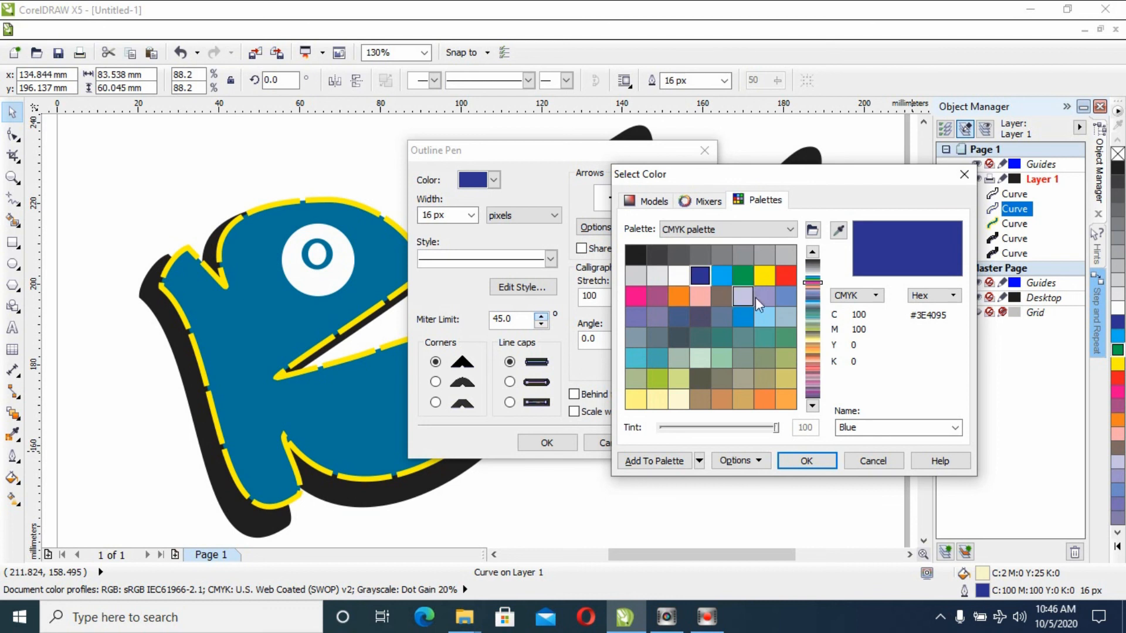
click(763, 400)
click(650, 200)
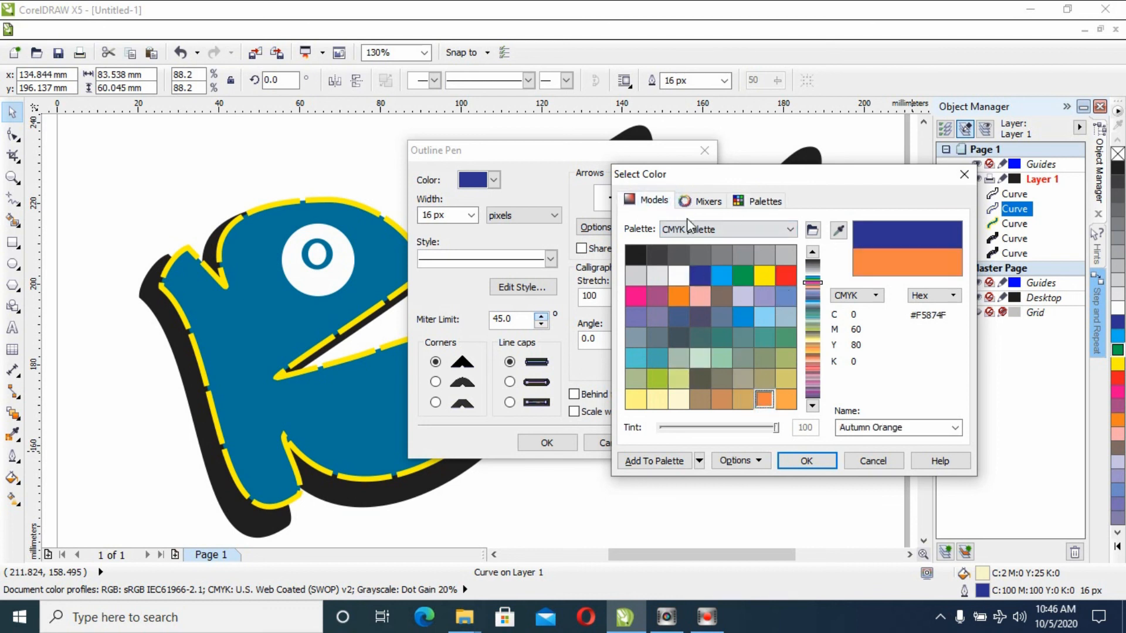
drag(740, 251, 763, 337)
click(805, 461)
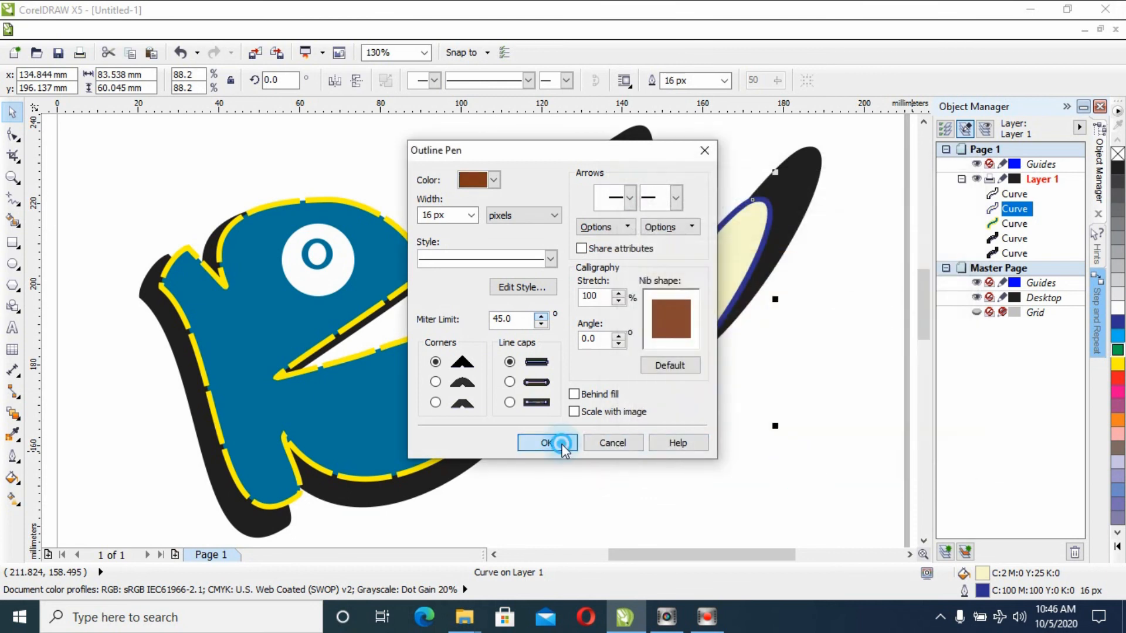
click(560, 443)
click(438, 163)
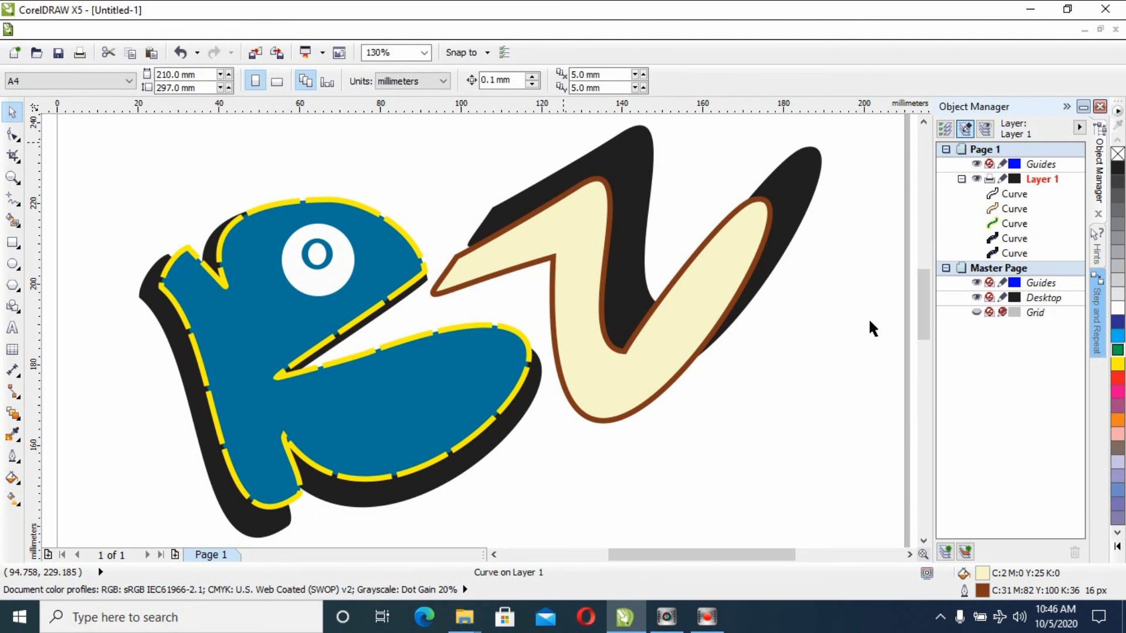